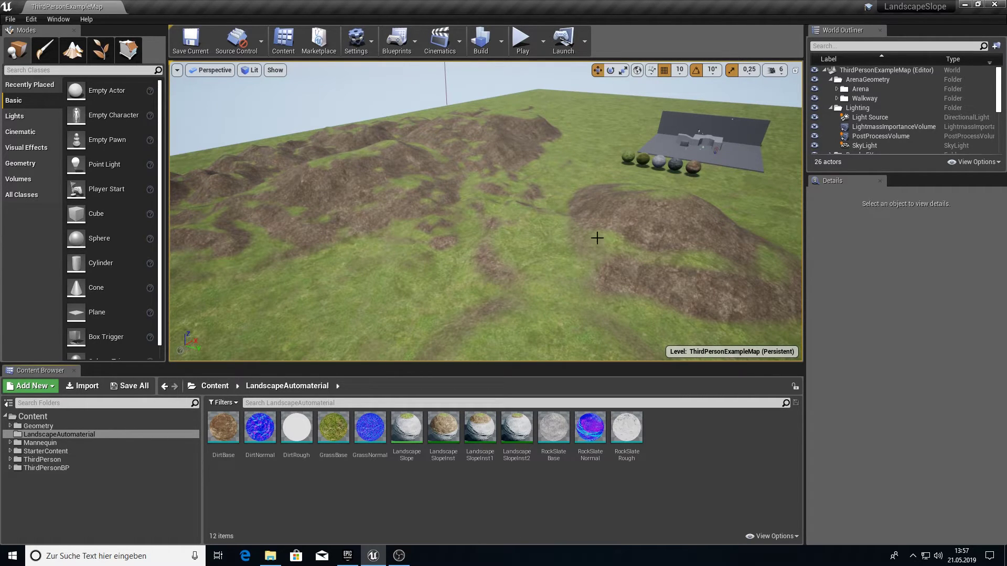
Switch to landscape sculpting and raise a hill in the foreground of the grassy demo terrain
{"action": "key", "text": "s"}
{"action": "right_click_drag", "start_coordinate": [483, 184], "coordinate": [452, 189]}
{"action": "key", "text": "w"}
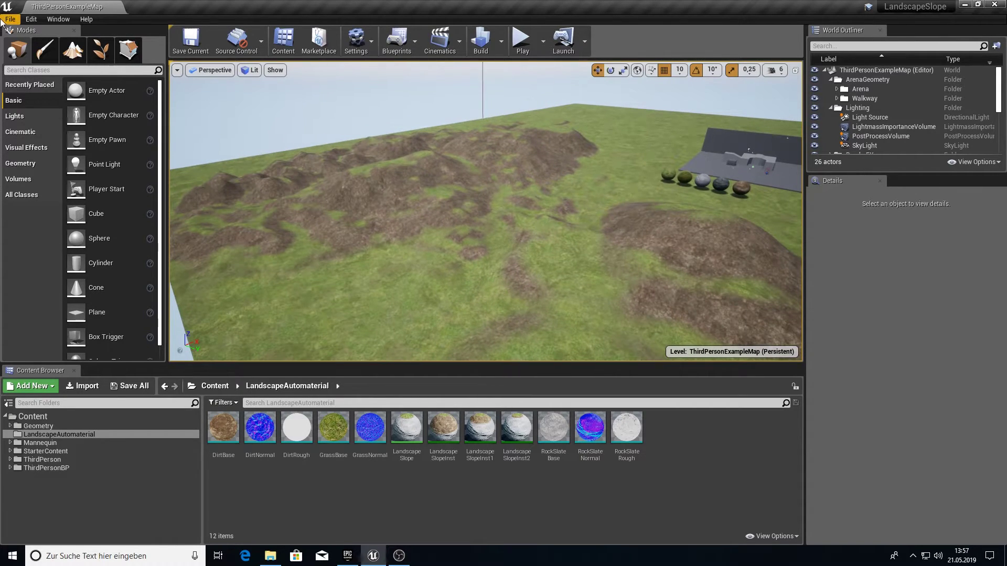
{"action": "left_click", "coordinate": [74, 52]}
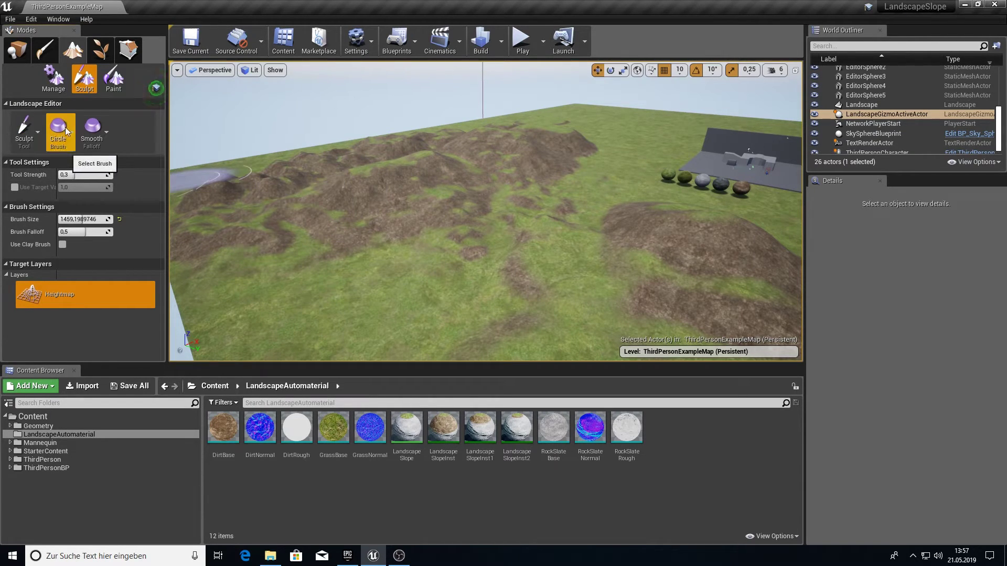
{"action": "mouse_move", "coordinate": [342, 301]}
{"action": "left_mouse_down"}
{"action": "mouse_move", "coordinate": [416, 292]}
{"action": "mouse_move", "coordinate": [299, 241]}
{"action": "mouse_move", "coordinate": [376, 174]}
{"action": "mouse_move", "coordinate": [297, 205]}
{"action": "mouse_move", "coordinate": [465, 222]}
{"action": "mouse_move", "coordinate": [339, 208]}
{"action": "mouse_move", "coordinate": [353, 251]}
{"action": "left_mouse_up"}
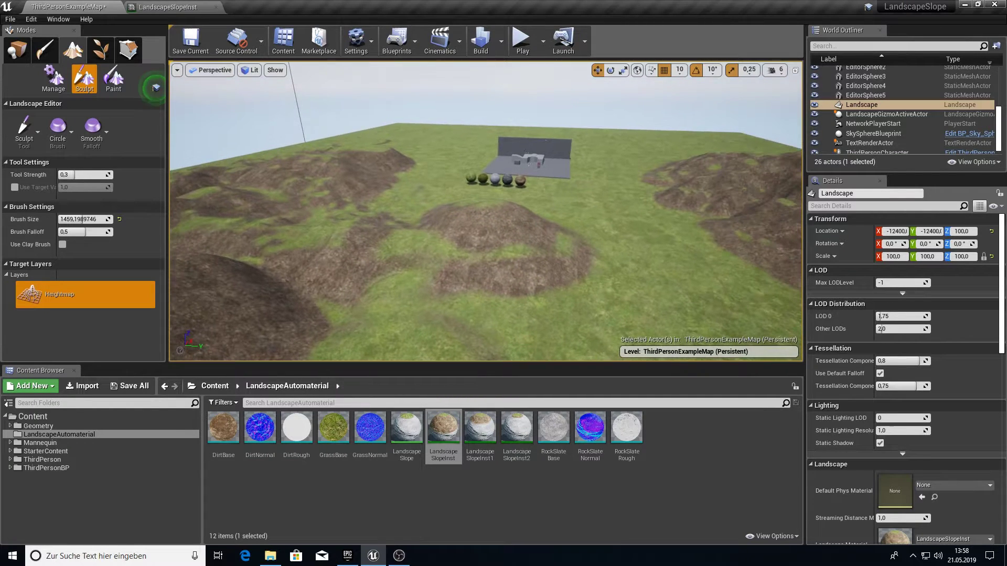
Open the LandscapeSlopeInst material instance and examine its slope and falloff parameters and its preview sphere
{"action": "double_click", "coordinate": [447, 439]}
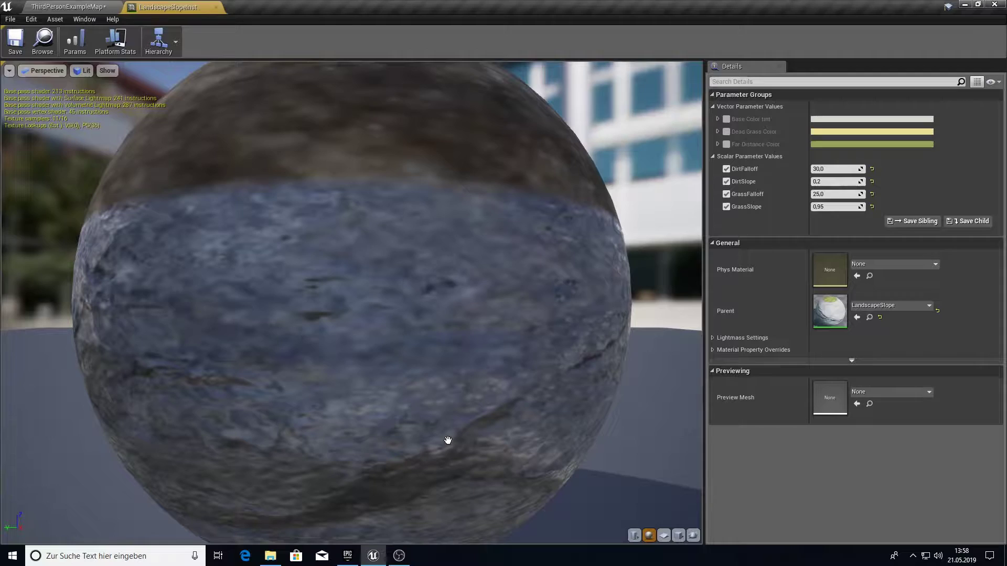
{"action": "left_click_drag", "start_coordinate": [402, 193], "coordinate": [402, 315]}
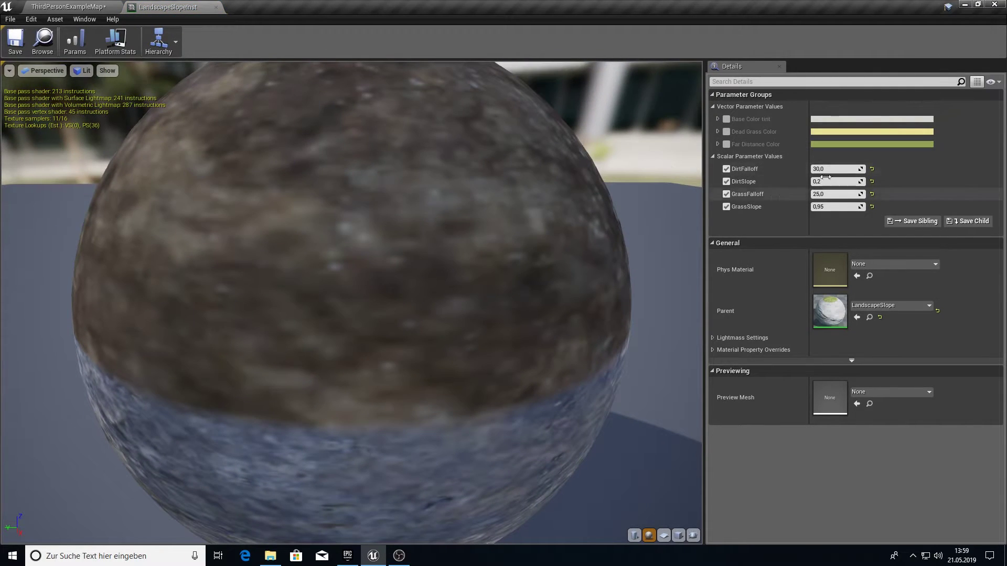
{"action": "left_click", "coordinate": [47, 6]}
Try LandscapeSlopeInst1 and LandscapeSlopeInst2 in turn as the landscape's material and sculpt the terrain beside the hill
{"action": "left_click_drag", "start_coordinate": [479, 429], "coordinate": [935, 538]}
{"action": "right_click_drag", "start_coordinate": [450, 232], "coordinate": [472, 204]}
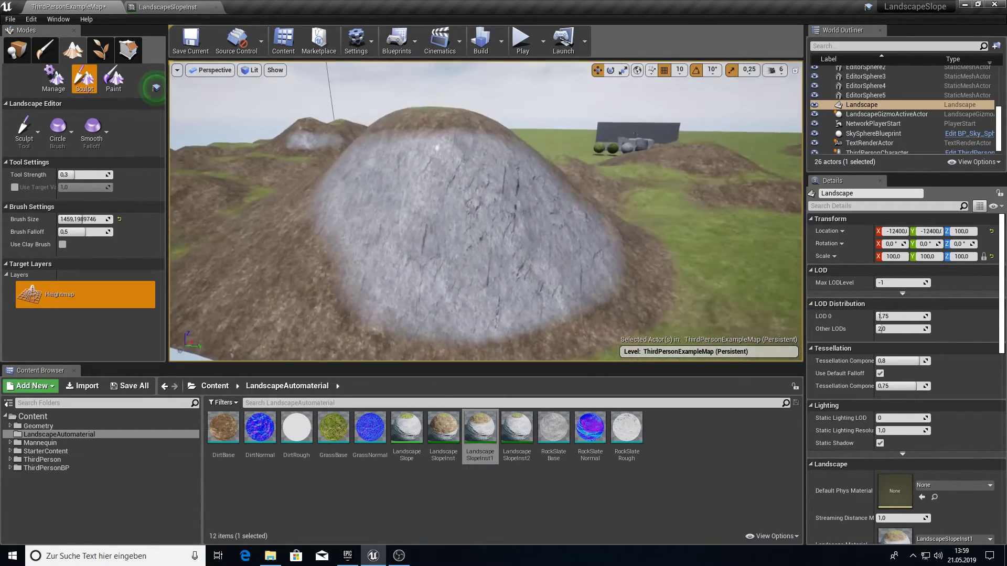
{"action": "left_click_drag", "start_coordinate": [517, 427], "coordinate": [925, 537]}
{"action": "right_click_drag", "start_coordinate": [424, 241], "coordinate": [454, 239]}
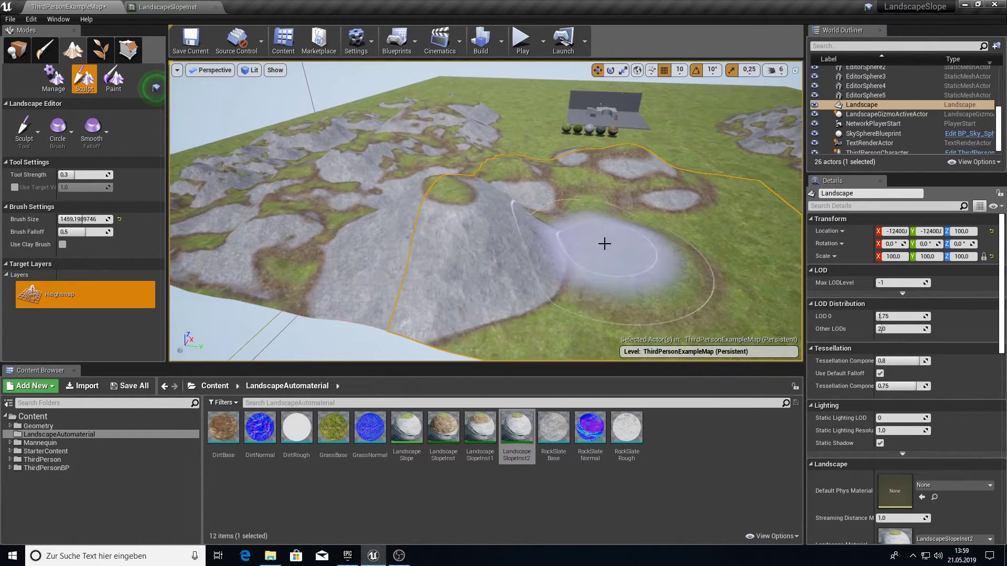
{"action": "left_click_drag", "start_coordinate": [605, 244], "coordinate": [522, 253]}
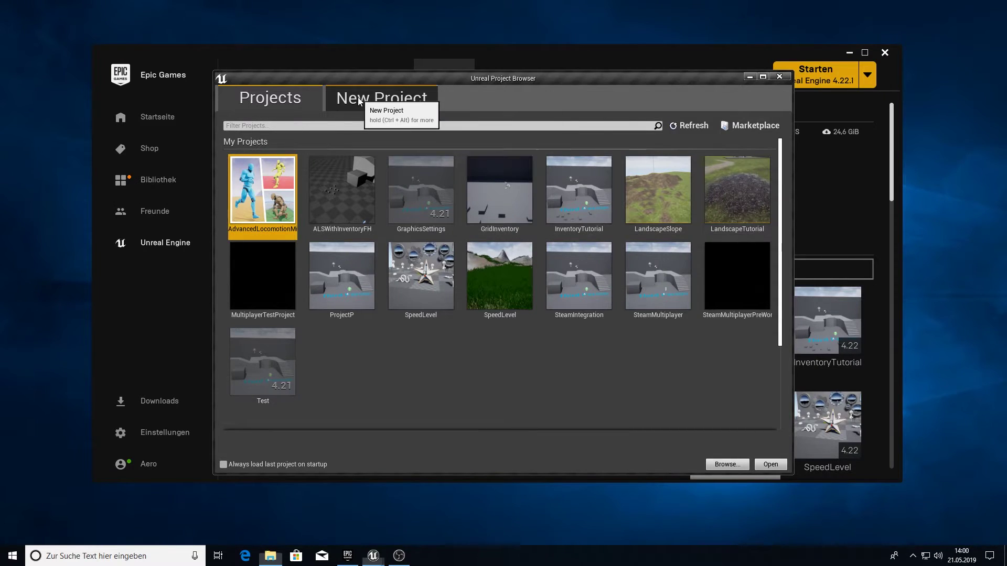
Create a new Blueprint project from the Third Person template with starter content, named LandscapeYT, in E:\UnrealProjects
{"action": "left_click", "coordinate": [381, 98]}
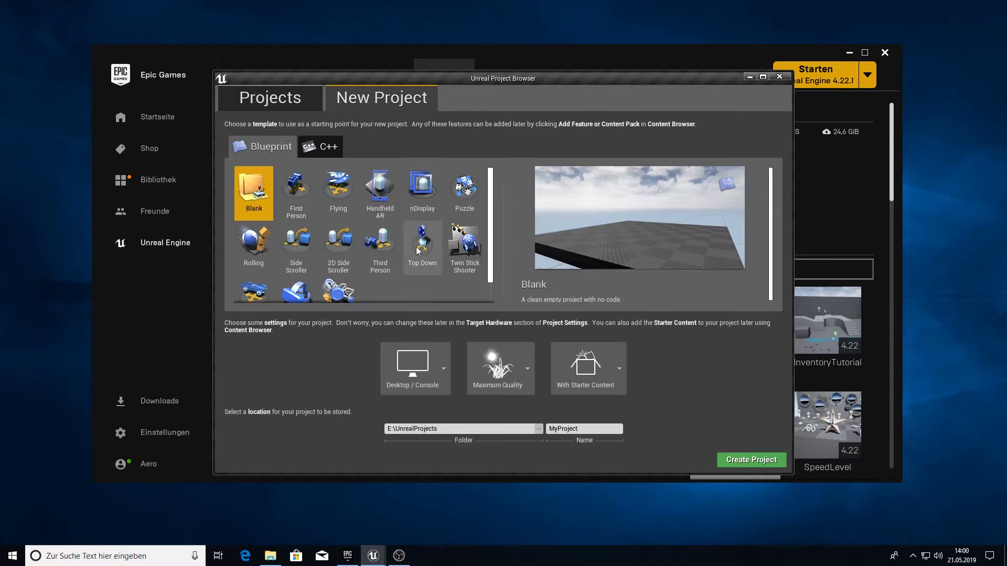
{"action": "left_click", "coordinate": [396, 256]}
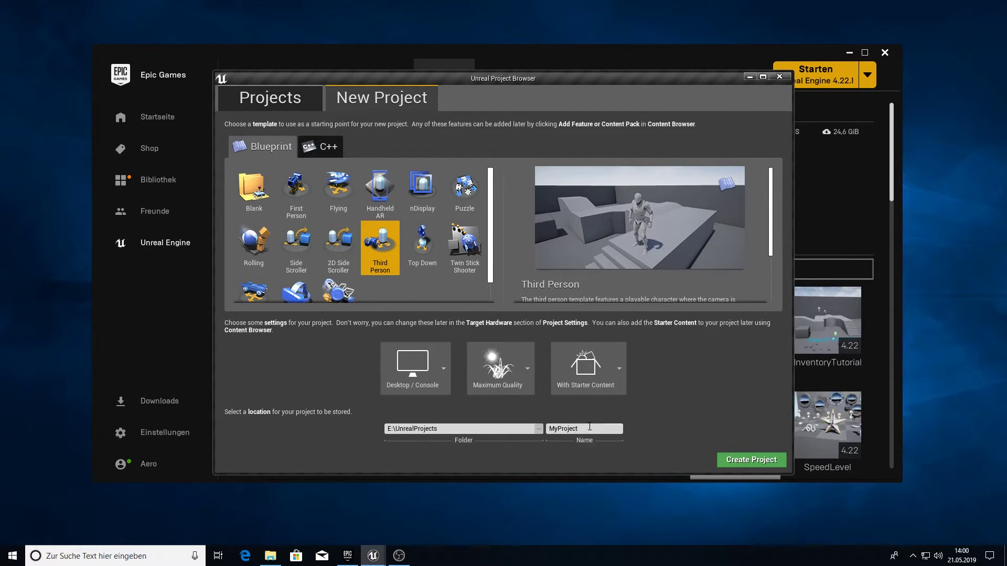
{"action": "type", "text": "LandscapeYT"}
{"action": "left_click", "coordinate": [598, 383]}
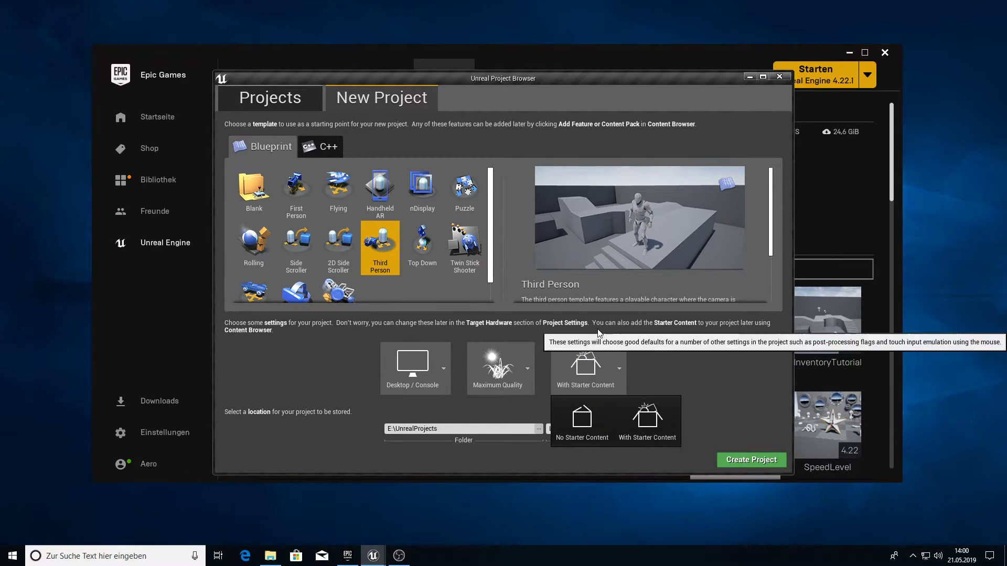
{"action": "left_click", "coordinate": [682, 368]}
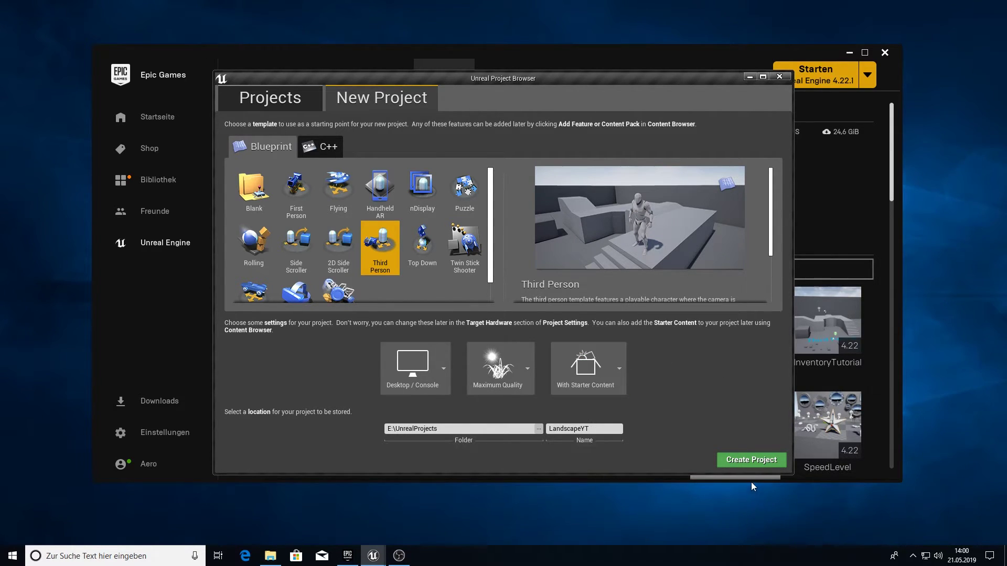
{"action": "left_click", "coordinate": [741, 464]}
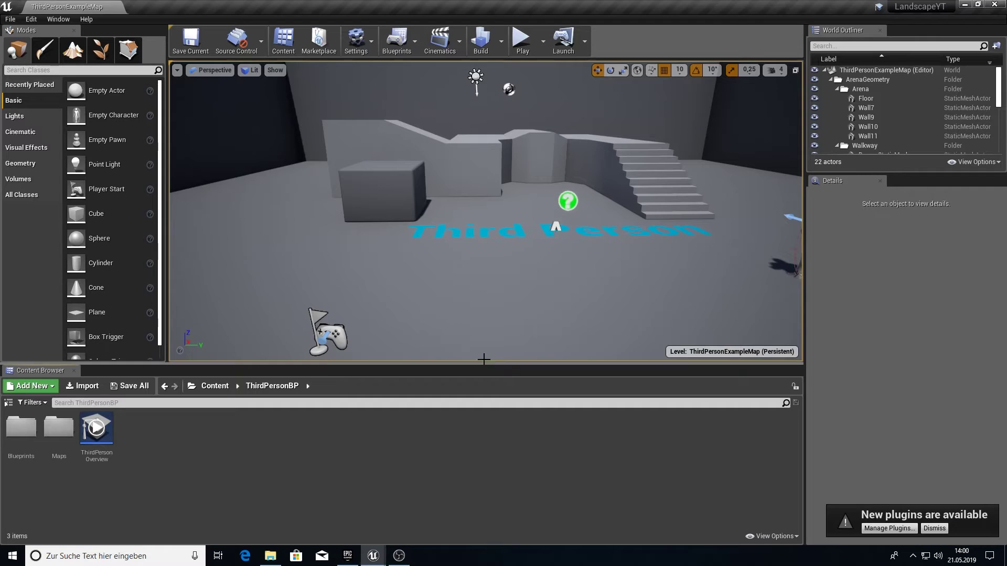
Delete the arena walls Wall9, Wall10 and Wall11 from the level
{"action": "right_click_drag", "start_coordinate": [484, 360], "coordinate": [260, 338]}
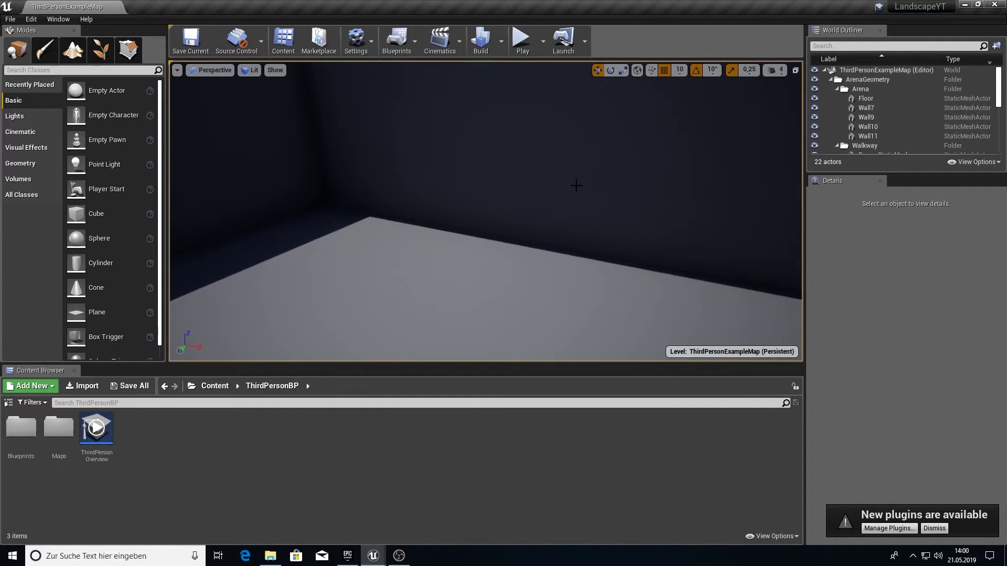
{"action": "right_click_drag", "start_coordinate": [576, 185], "coordinate": [461, 194]}
{"action": "left_click", "coordinate": [544, 209]}
{"action": "key", "text": "Delete"}
{"action": "left_click", "coordinate": [499, 187]}
{"action": "key", "text": "Delete"}
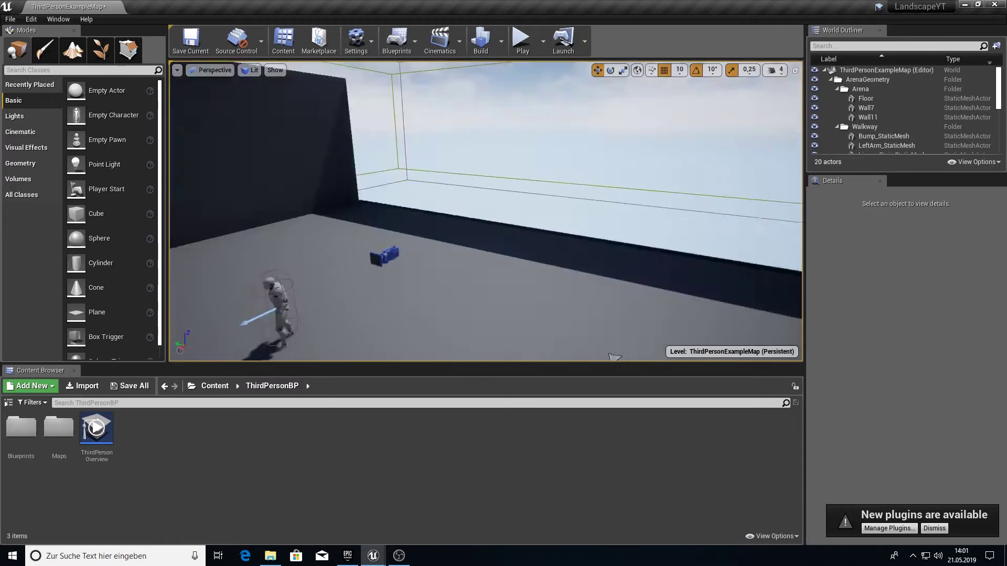
{"action": "right_click_drag", "start_coordinate": [610, 355], "coordinate": [707, 207]}
{"action": "left_click", "coordinate": [707, 207]}
{"action": "key", "text": "Delete"}
Create a new landscape with a section size of 15×15 quads
{"action": "left_click", "coordinate": [101, 49]}
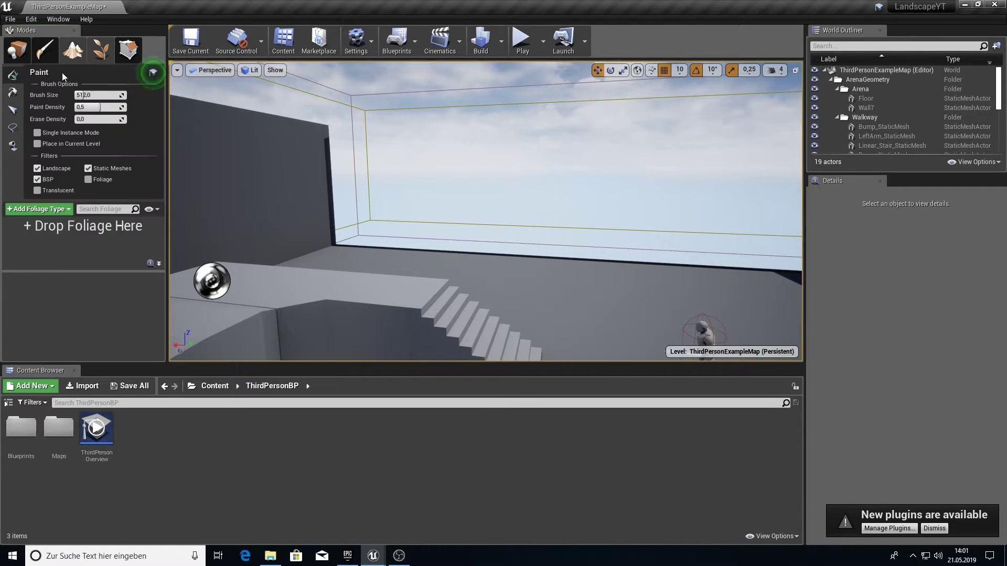
{"action": "left_click", "coordinate": [73, 53]}
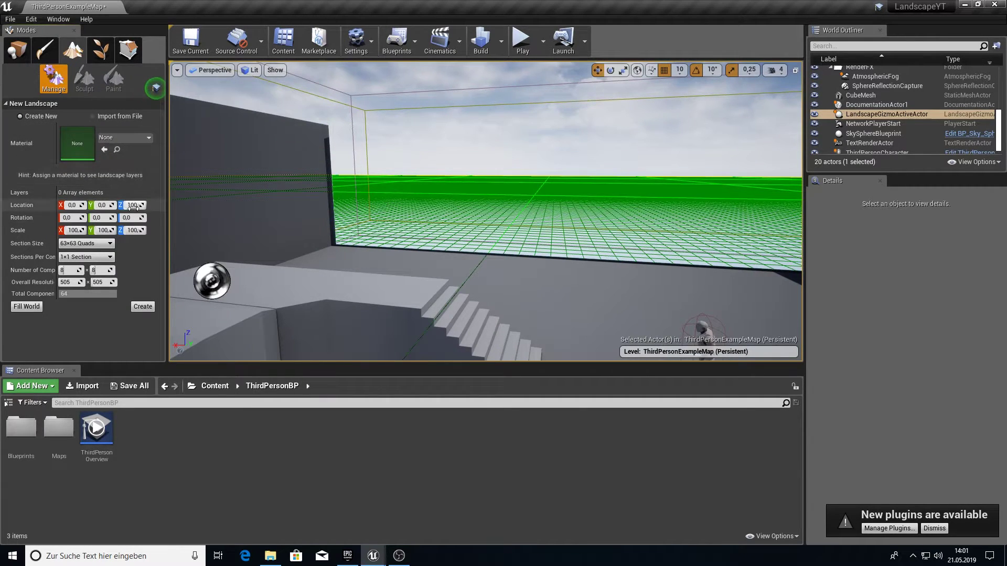
{"action": "left_click", "coordinate": [87, 245]}
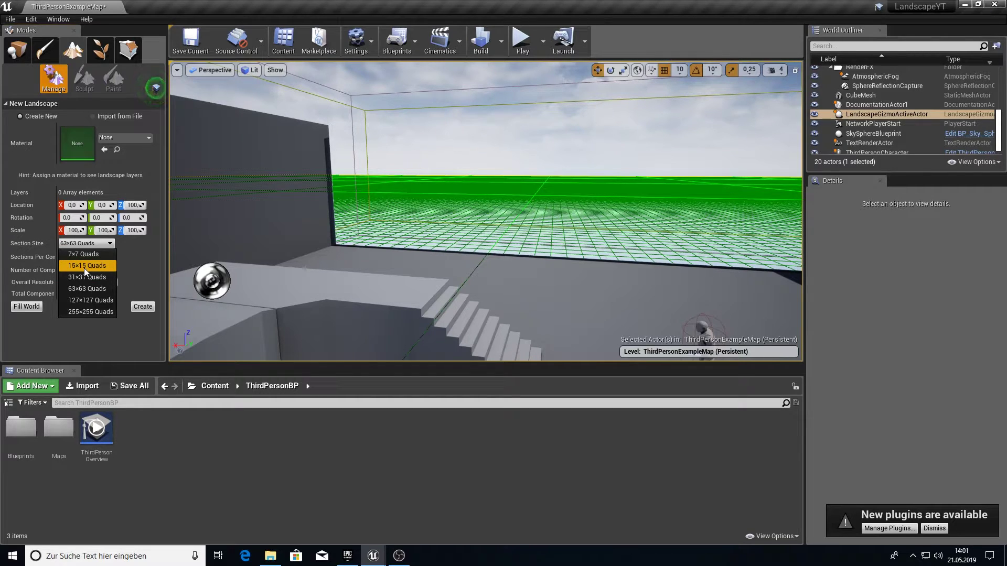
{"action": "left_click", "coordinate": [84, 269]}
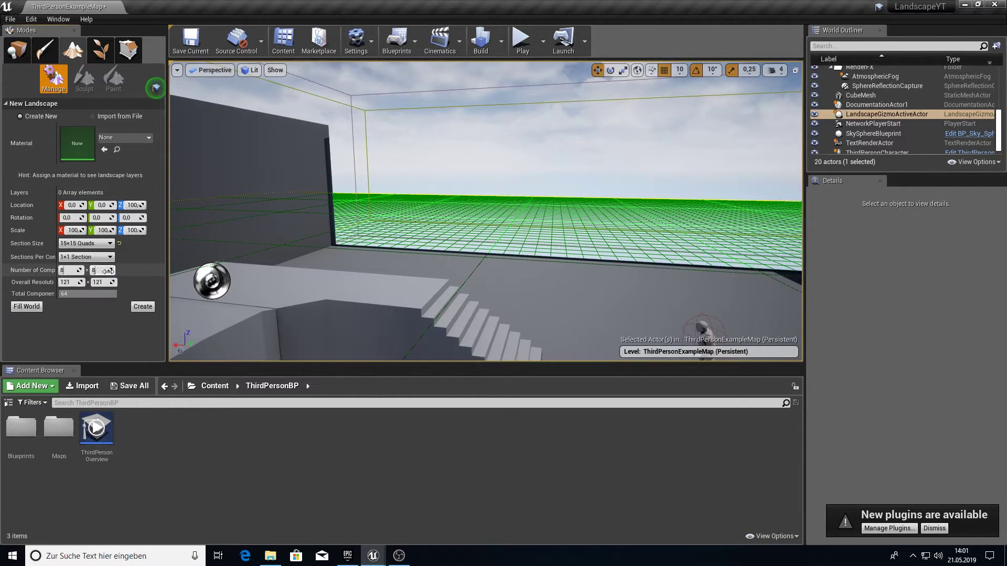
{"action": "left_click", "coordinate": [141, 307]}
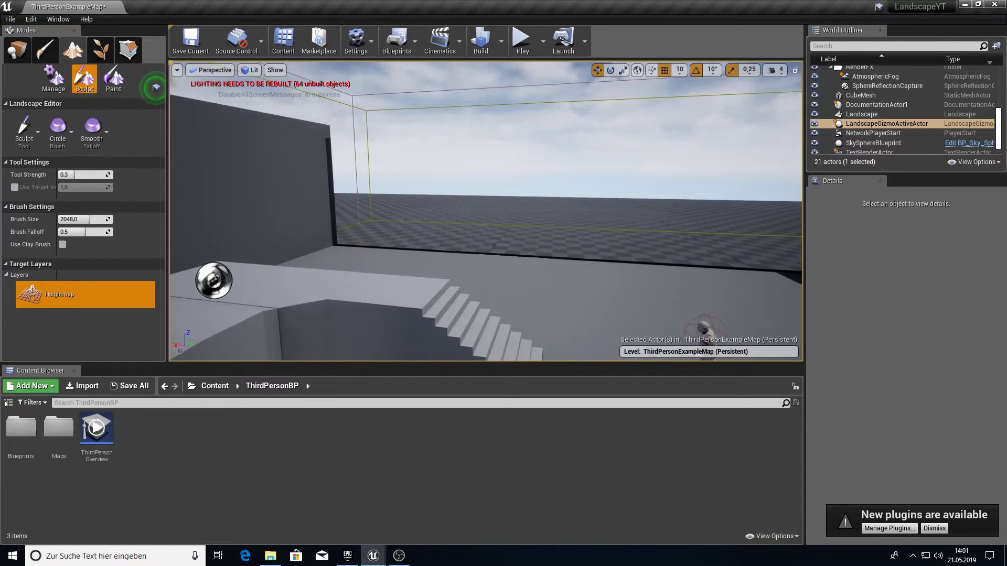
Show the project's folder tree and add a folder named Landscape under Content
{"action": "right_click_drag", "start_coordinate": [682, 194], "coordinate": [528, 216]}
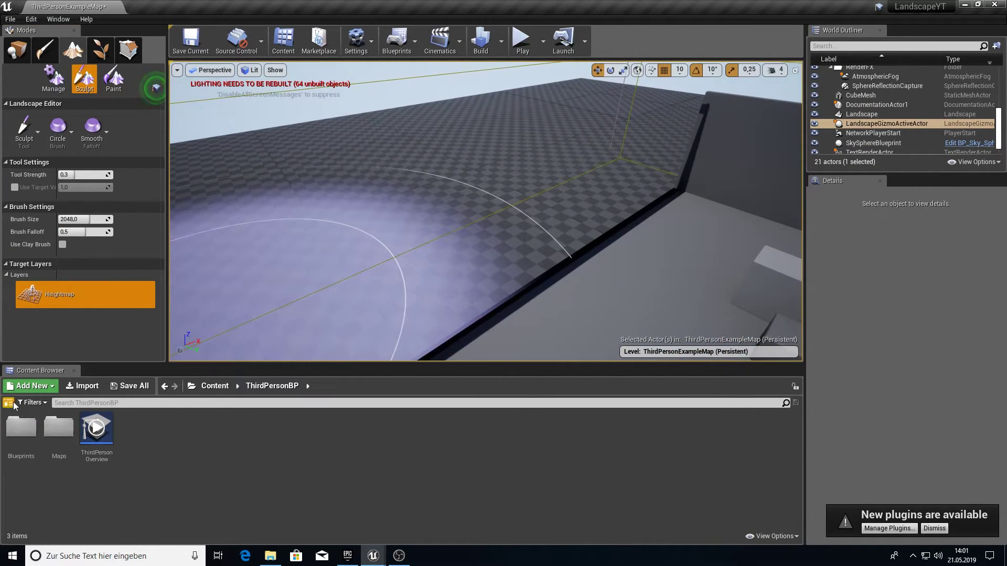
{"action": "left_click", "coordinate": [9, 402]}
{"action": "left_click", "coordinate": [32, 416]}
{"action": "right_click", "coordinate": [32, 416]}
{"action": "left_click", "coordinate": [79, 188]}
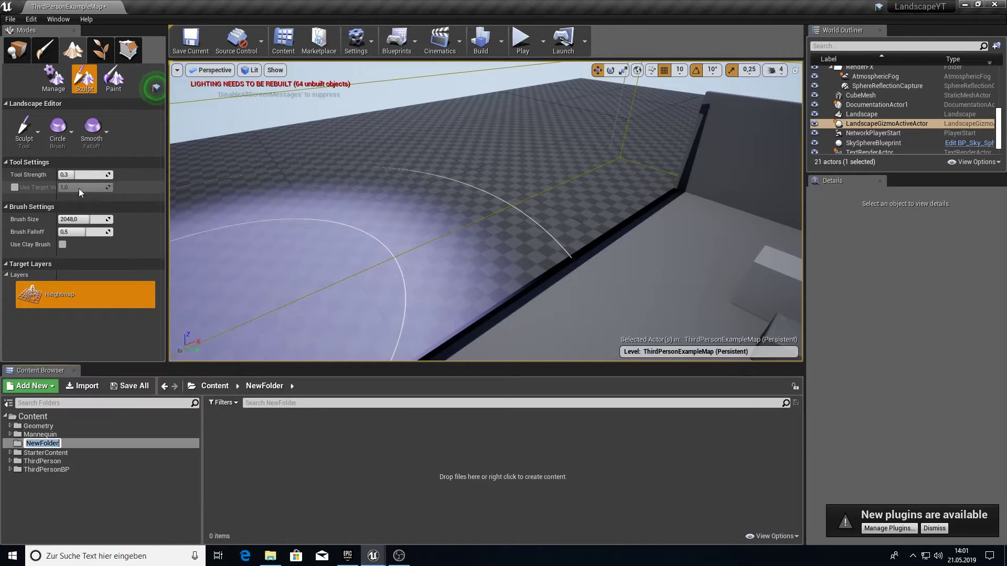
{"action": "type", "text": "Landcs"}
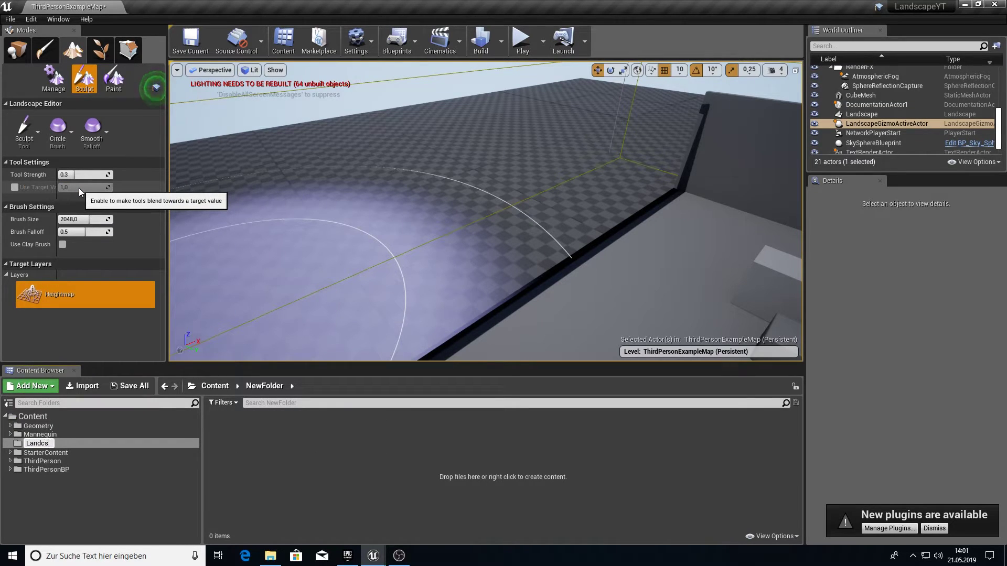
{"action": "key", "text": "Return"}
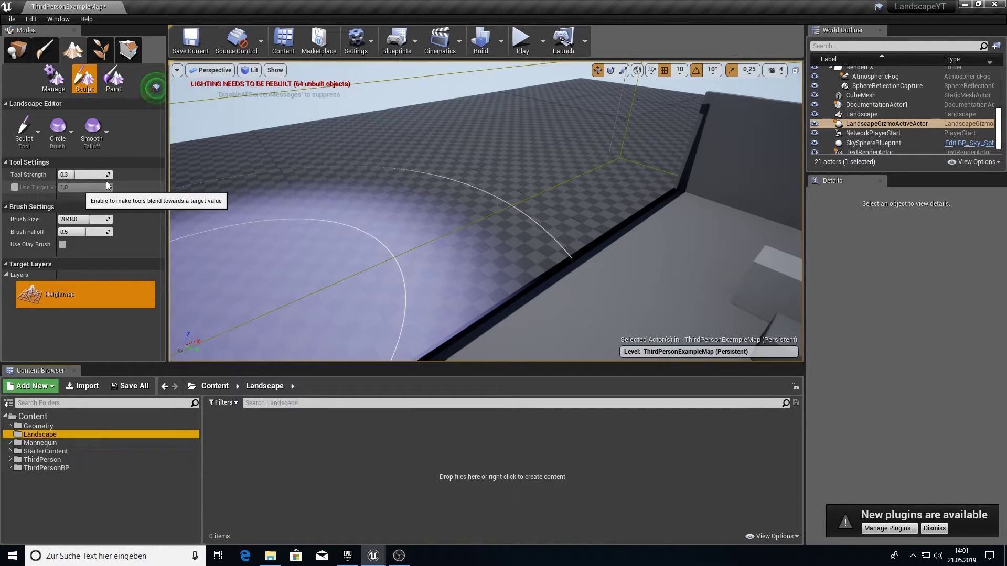
Create a material named LandscapeMat in the Landscape folder and undo the accidental sculpt stroke on the terrain
{"action": "right_click", "coordinate": [303, 443]}
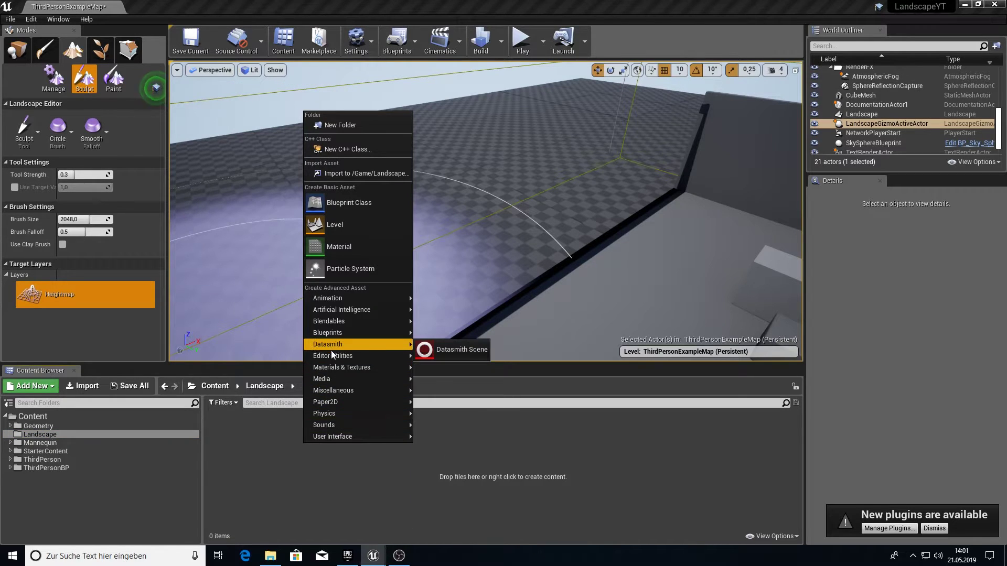
{"action": "mouse_move", "coordinate": [335, 368]}
{"action": "left_click", "coordinate": [458, 378]}
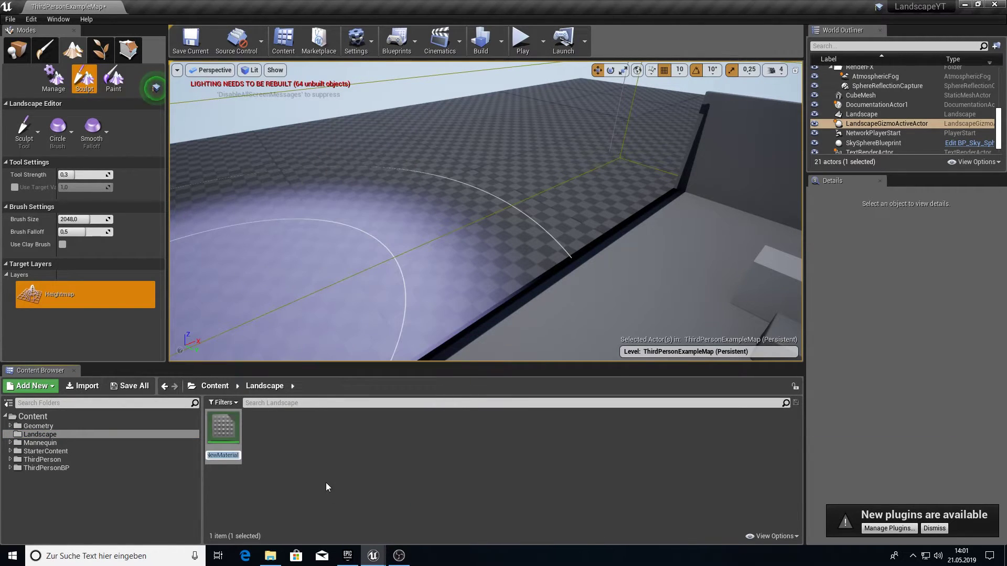
{"action": "type", "text": "LandscapeMat"}
{"action": "key", "text": "Return"}
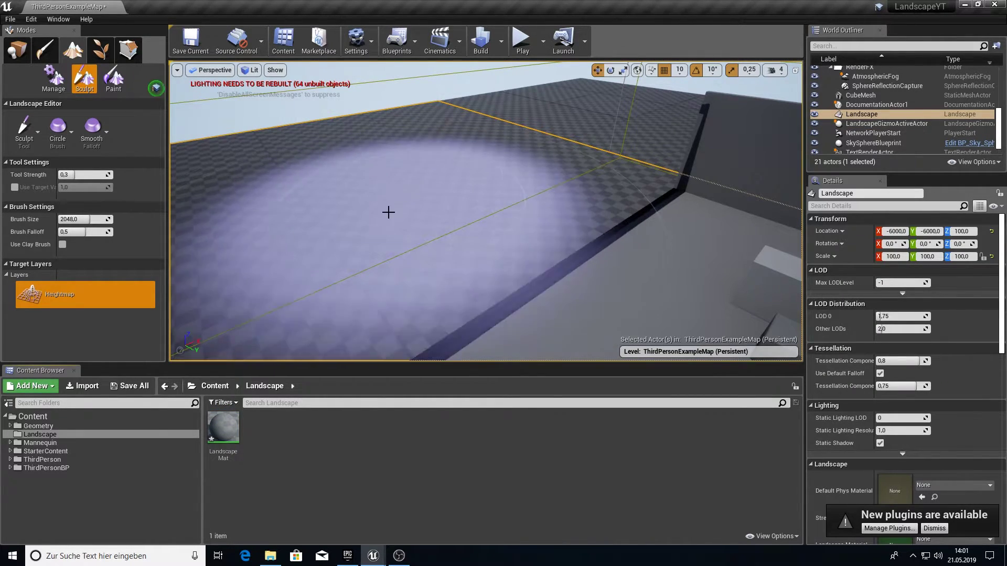
{"action": "key", "text": "ctrl+z"}
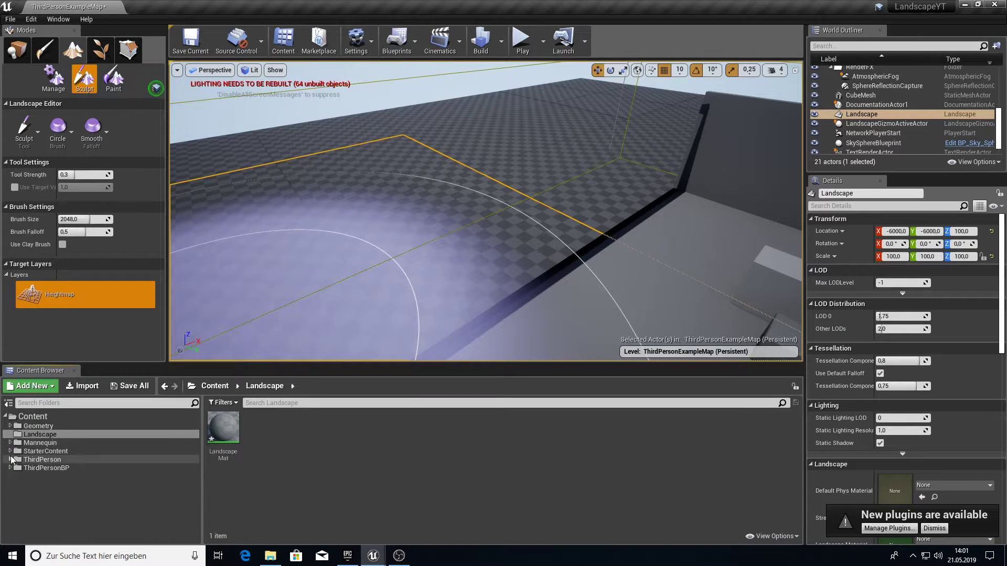
Open the starter content material M_Ground_Grass and examine its node graph
{"action": "left_click", "coordinate": [10, 451]}
{"action": "left_click", "coordinate": [23, 502]}
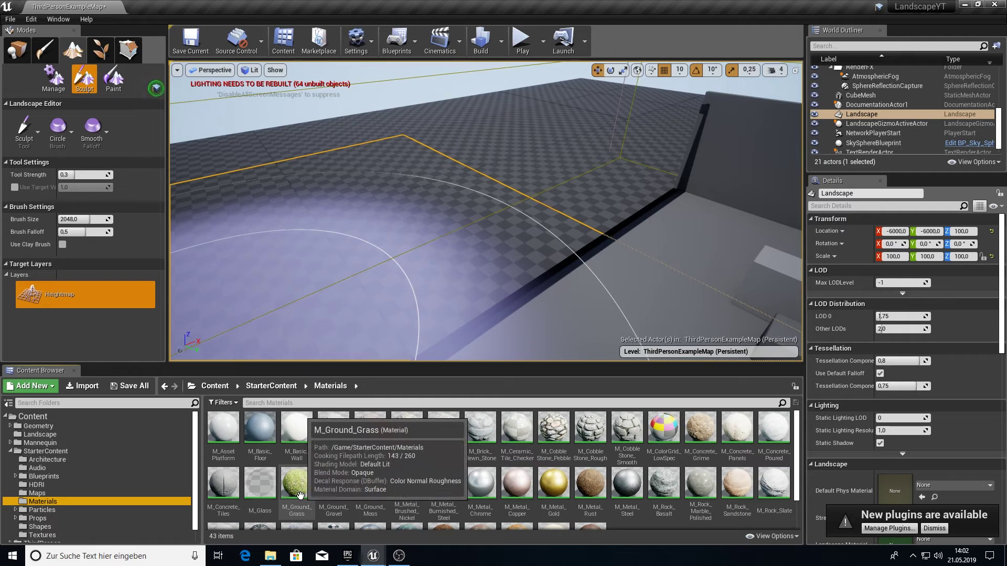
{"action": "double_click", "coordinate": [301, 496]}
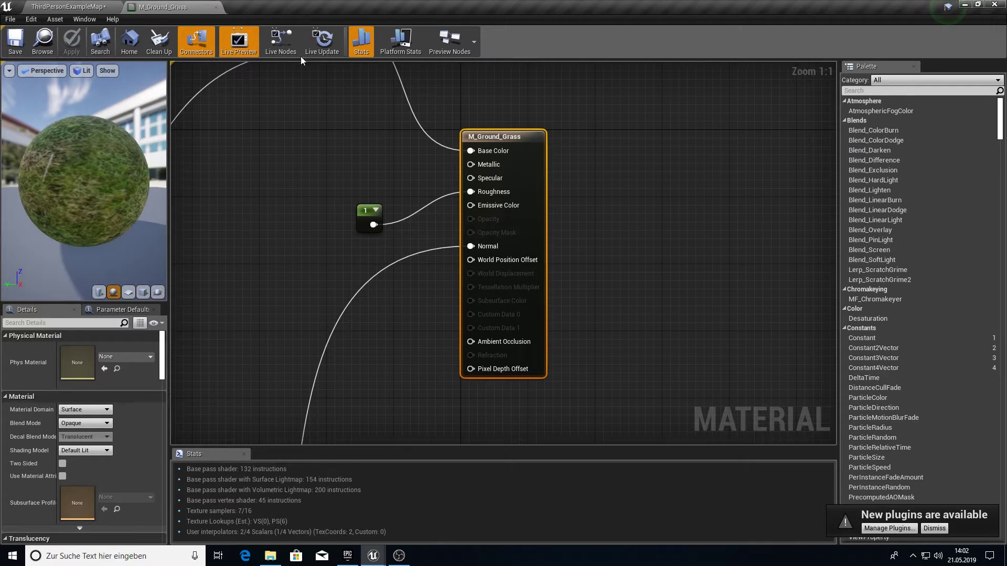
{"action": "right_click_drag", "start_coordinate": [288, 185], "coordinate": [468, 219]}
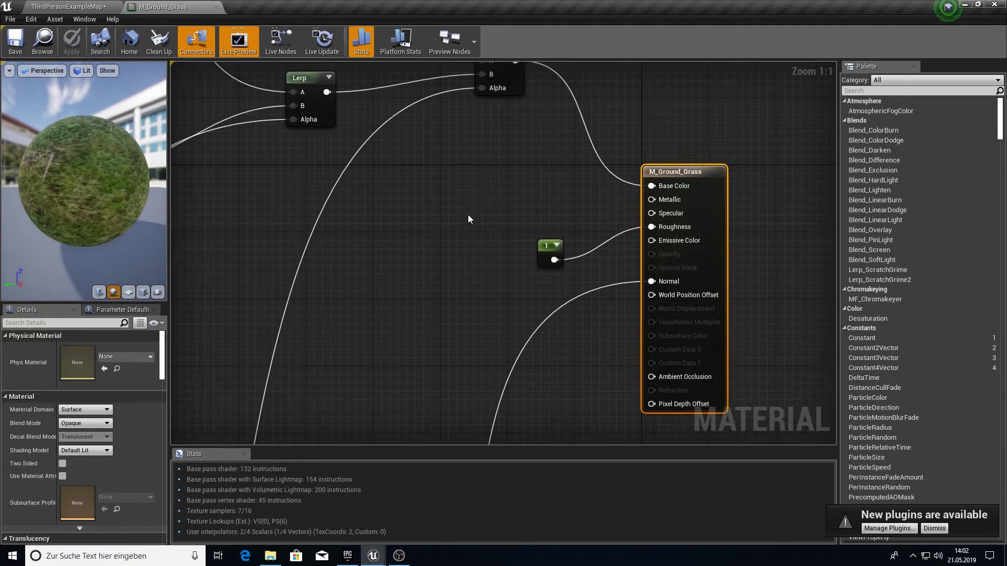
{"action": "scroll", "coordinate": [468, 219], "scroll_direction": "down", "scroll_amount": 9}
{"action": "right_click_drag", "start_coordinate": [337, 199], "coordinate": [419, 198]}
Return to the Landscape folder in the level editor and open the LandscapeMat material for editing
{"action": "left_click", "coordinate": [78, 7]}
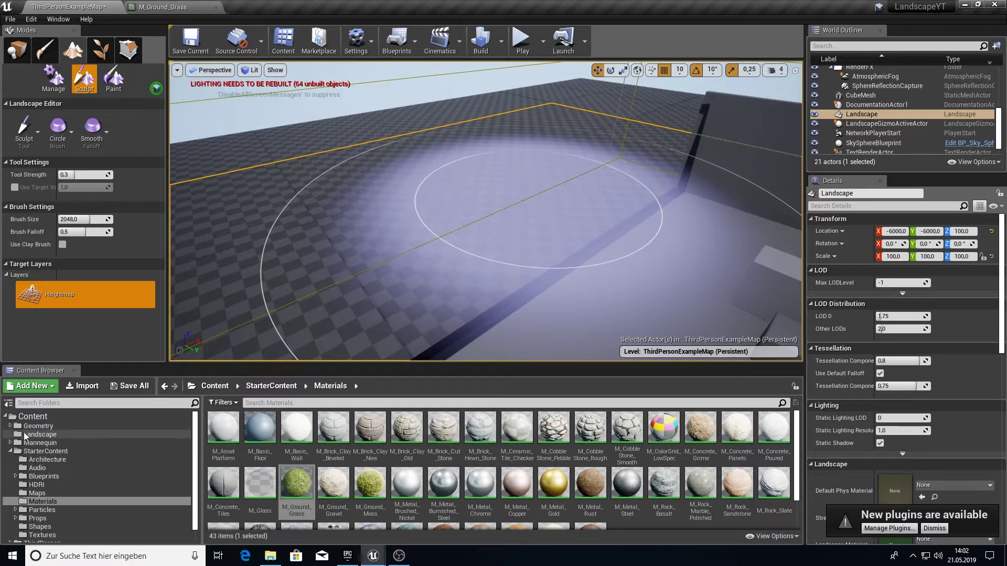
{"action": "left_click", "coordinate": [40, 434]}
{"action": "left_click", "coordinate": [10, 451]}
{"action": "double_click", "coordinate": [224, 429]}
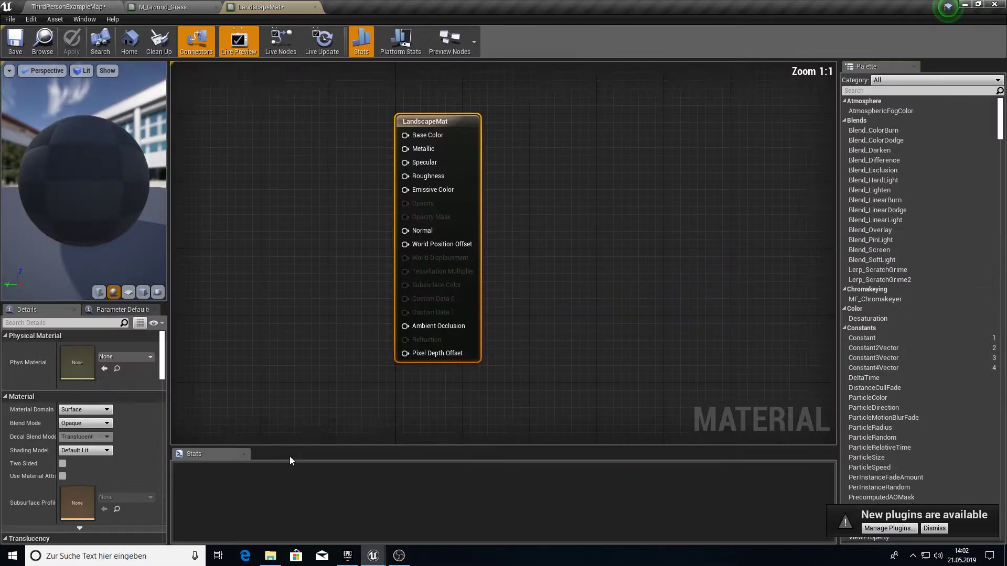
{"action": "scroll", "coordinate": [652, 396], "scroll_direction": "down", "scroll_amount": 1}
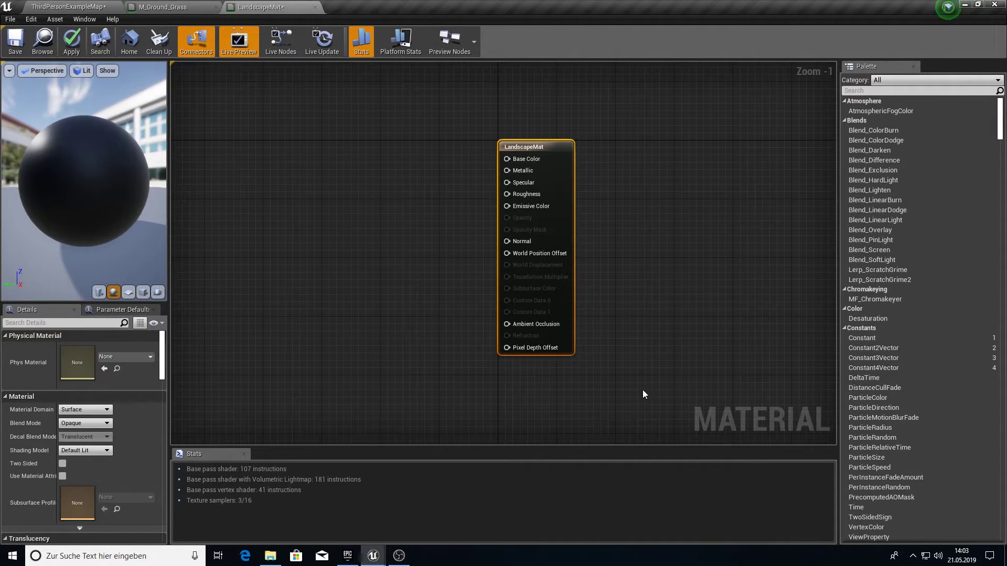
{"action": "key", "text": "Home"}
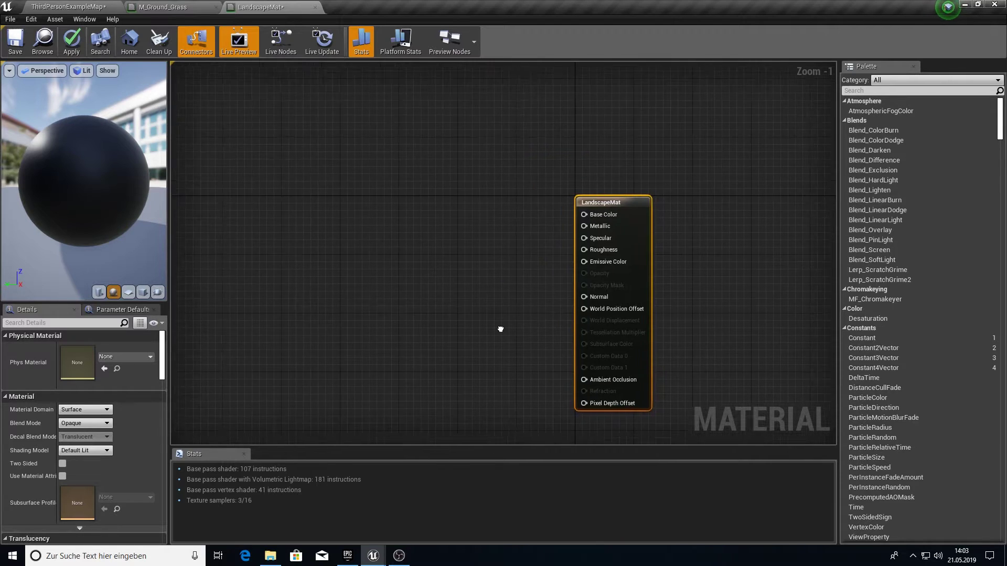
Add a Linear Interpolate node feeding the material's Base Color and place it up and left of the LandscapeMat node
{"action": "left_click_drag", "start_coordinate": [628, 249], "coordinate": [514, 259]}
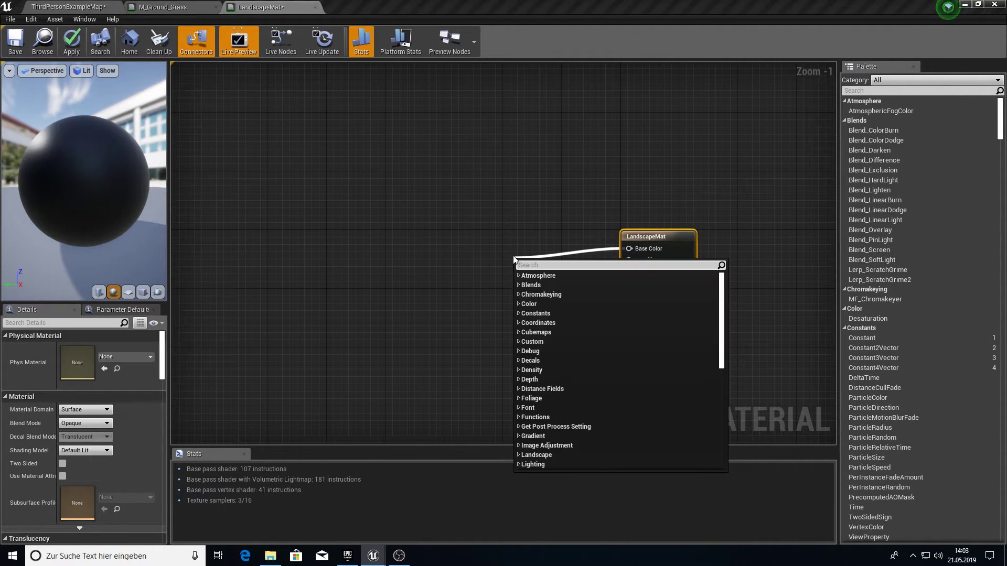
{"action": "type", "text": "interpol"}
{"action": "key", "text": "Return"}
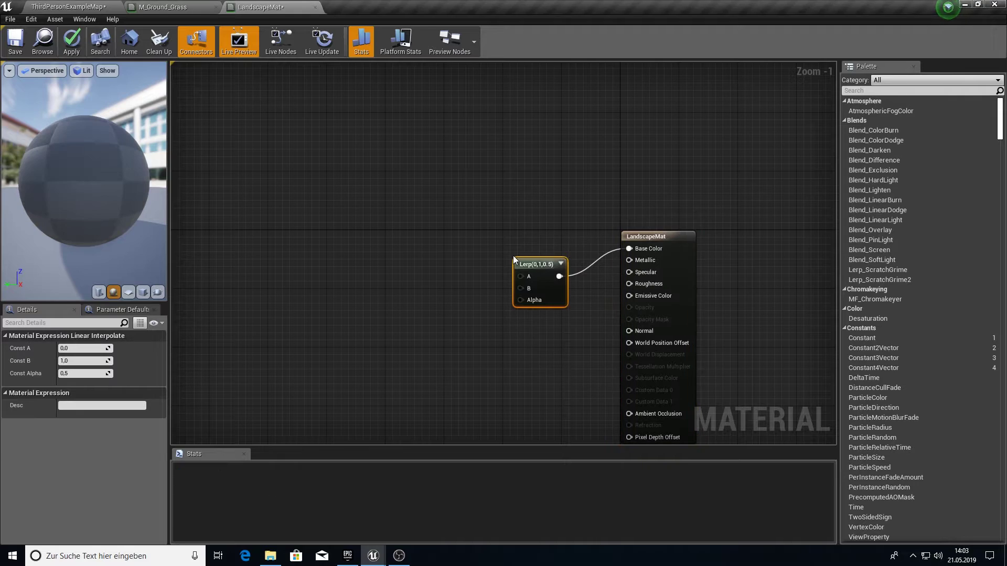
{"action": "left_click_drag", "start_coordinate": [535, 264], "coordinate": [420, 178]}
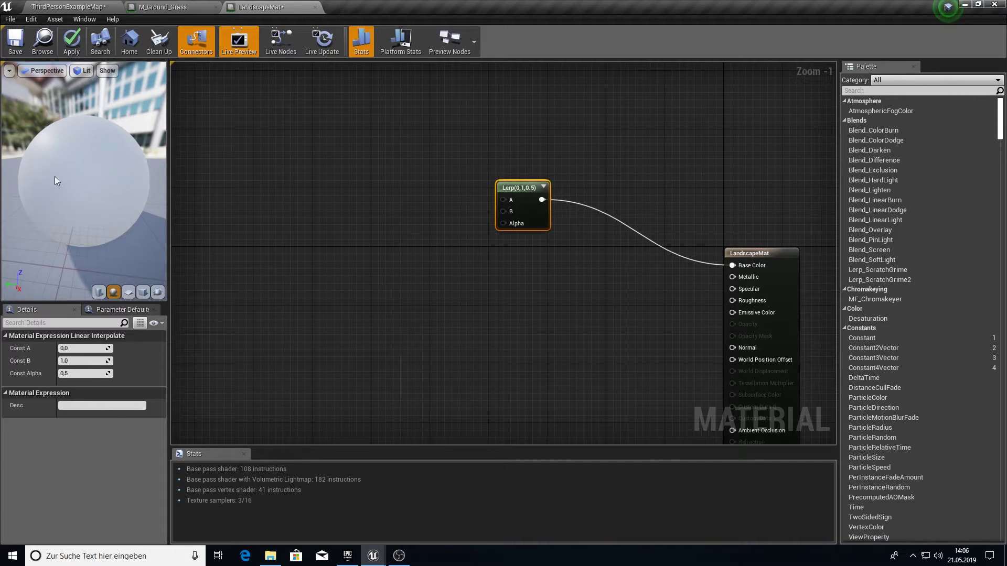
Add a VertexNormalWS node below and to the left of the Lerp node
{"action": "right_click_drag", "start_coordinate": [511, 311], "coordinate": [544, 282]}
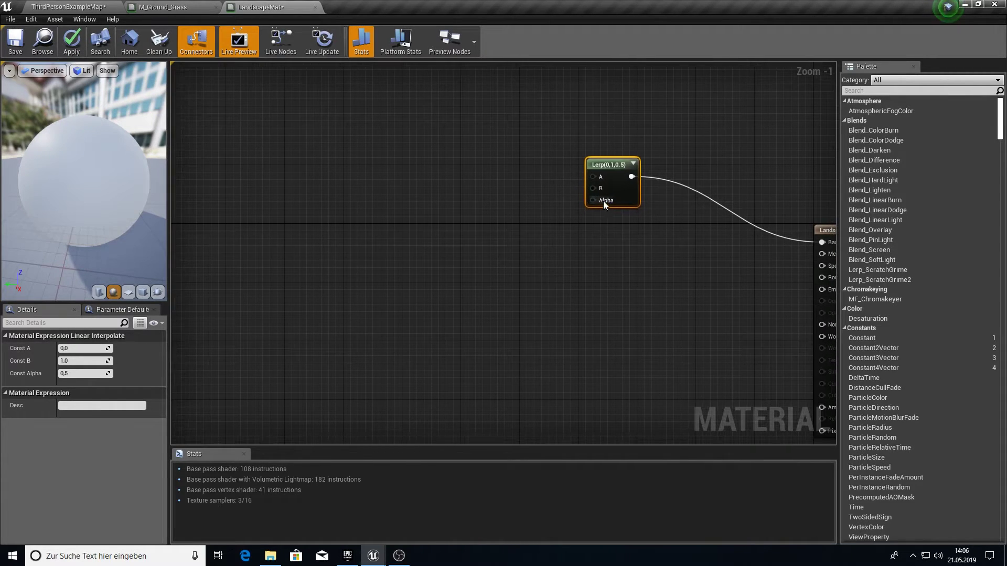
{"action": "right_click_drag", "start_coordinate": [391, 295], "coordinate": [444, 280]}
{"action": "right_click", "coordinate": [443, 280]}
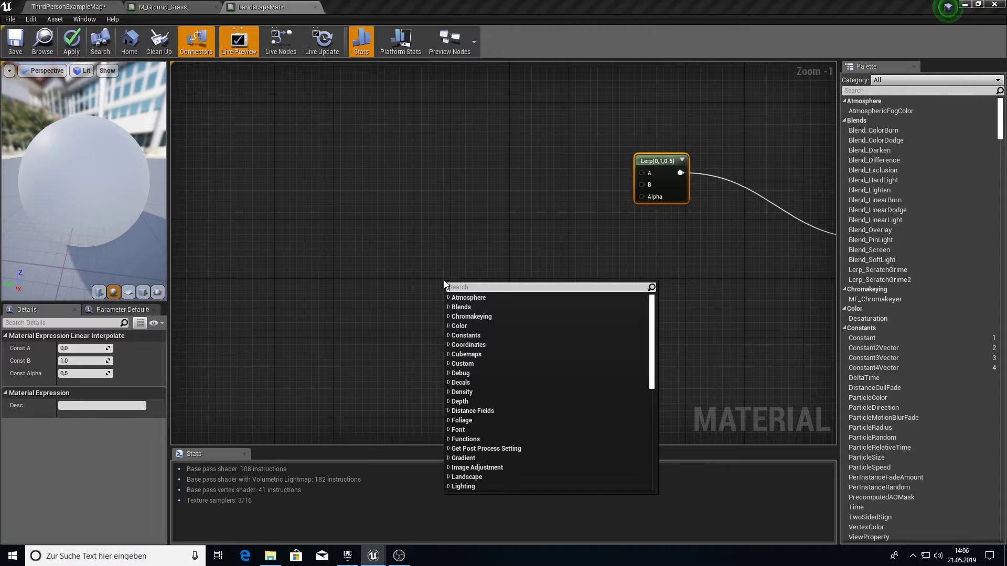
{"action": "type", "text": "vert"}
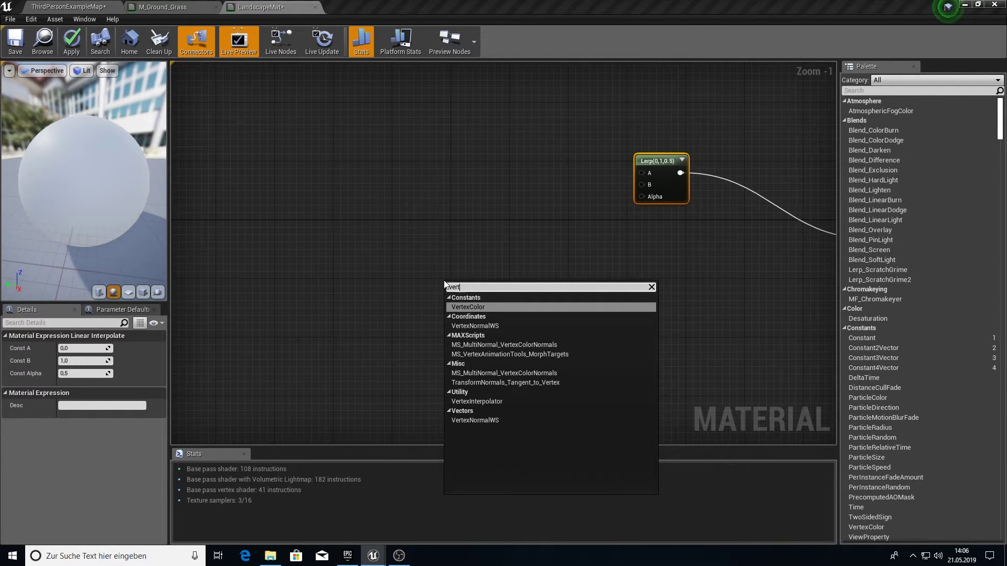
{"action": "key", "text": "Down"}
{"action": "key", "text": "Down"}
{"action": "key", "text": "Up"}
{"action": "key", "text": "Return"}
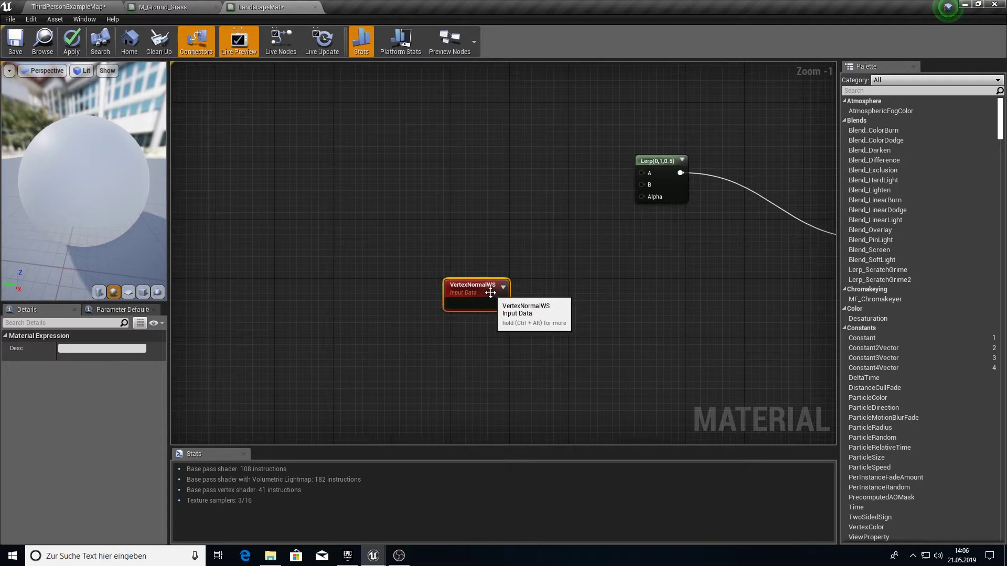
Attach a ComponentMask node to the VertexNormalWS output, expand the VertexNormalWS preview, and line the two nodes up
{"action": "left_click_drag", "start_coordinate": [489, 289], "coordinate": [422, 310]}
{"action": "type", "text": "mask"}
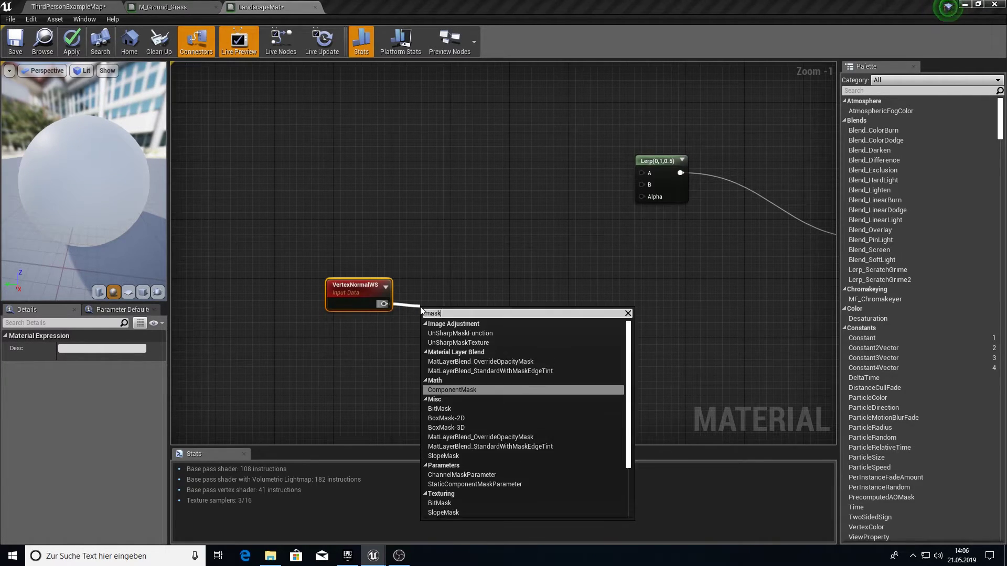
{"action": "key", "text": "Return"}
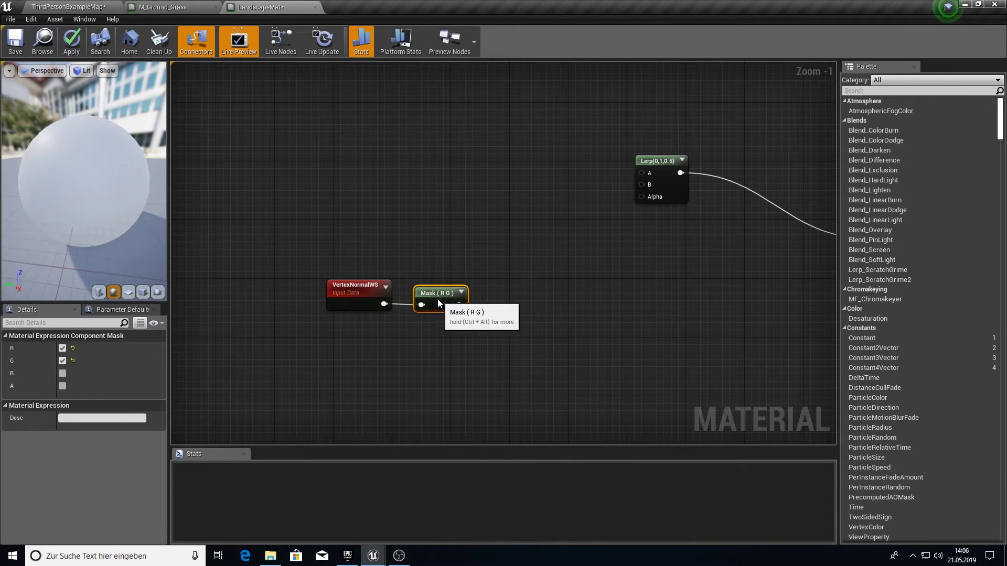
{"action": "left_click_drag", "start_coordinate": [435, 296], "coordinate": [435, 303]}
{"action": "left_click", "coordinate": [385, 287]}
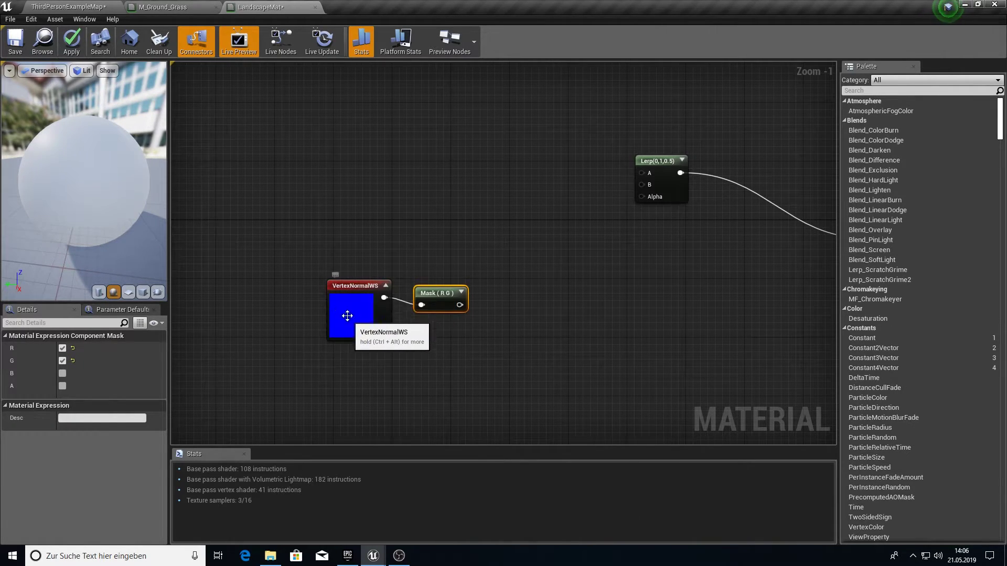
{"action": "mouse_move", "coordinate": [330, 314]}
{"action": "left_mouse_down"}
{"action": "mouse_move", "coordinate": [353, 313]}
{"action": "mouse_move", "coordinate": [325, 321]}
{"action": "left_mouse_up"}
Set the component mask to pass only the B channel, with R and G disabled
{"action": "left_click", "coordinate": [452, 301]}
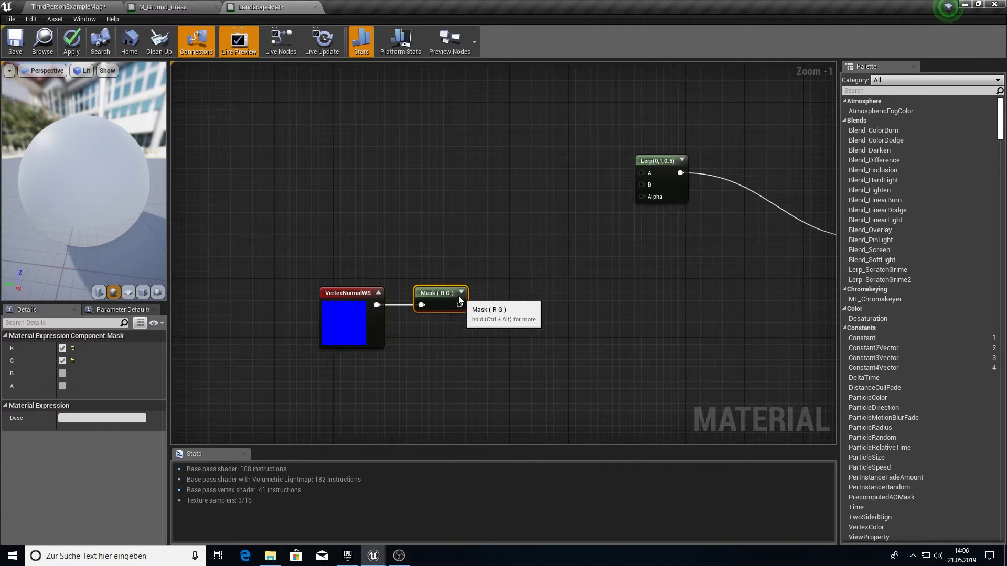
{"action": "left_click", "coordinate": [62, 349]}
{"action": "left_click", "coordinate": [62, 361]}
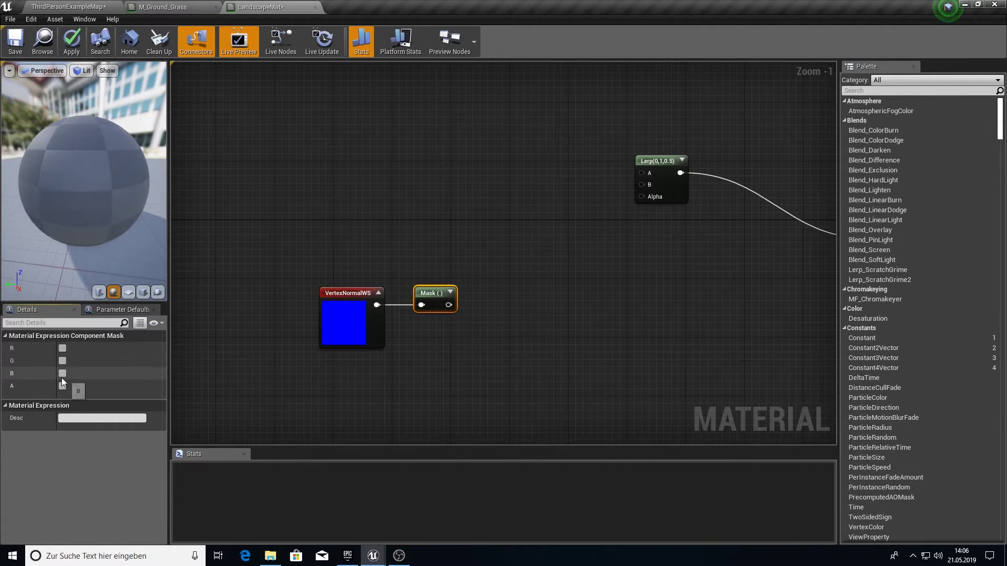
Add a Subtract node with its A input fed by the Mask (B) output
{"action": "right_click_drag", "start_coordinate": [396, 322], "coordinate": [348, 321]}
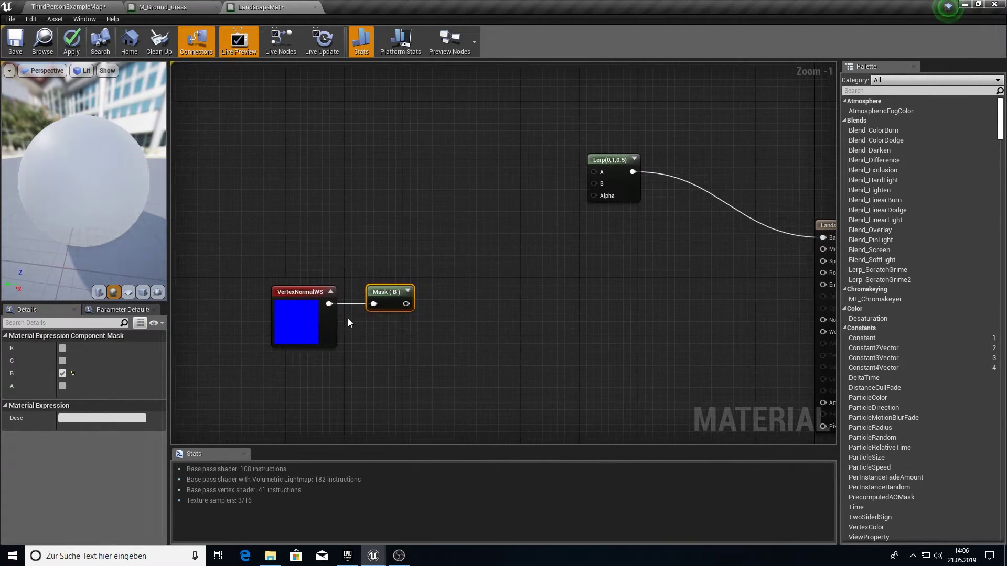
{"action": "left_click_drag", "start_coordinate": [406, 305], "coordinate": [468, 310]}
{"action": "type", "text": "su"}
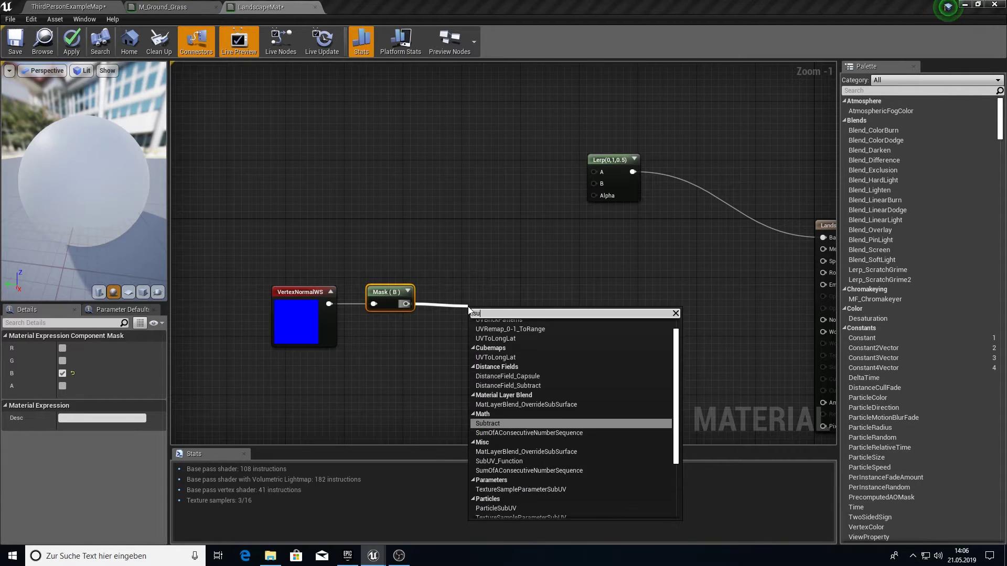
{"action": "type", "text": "b"}
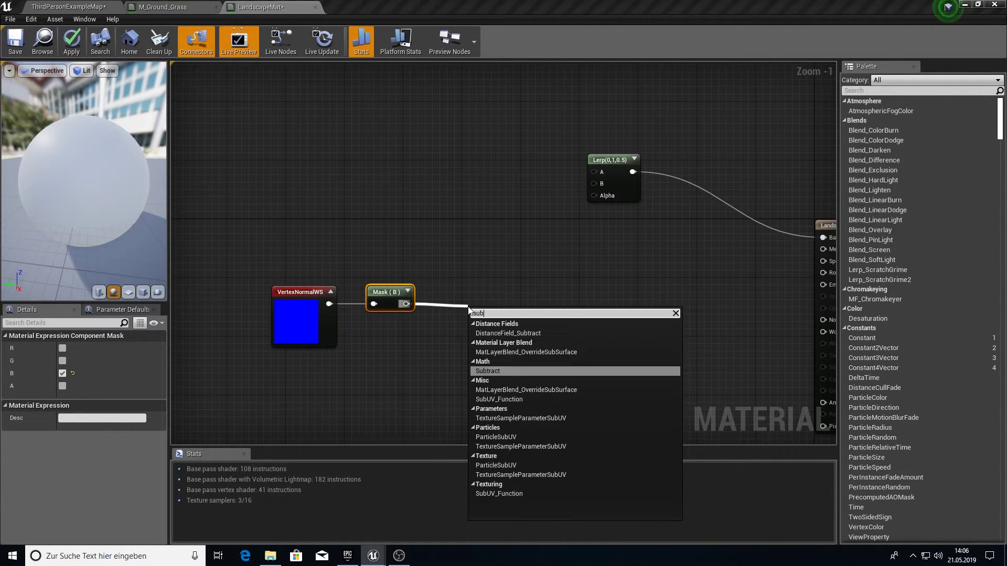
{"action": "key", "text": "Return"}
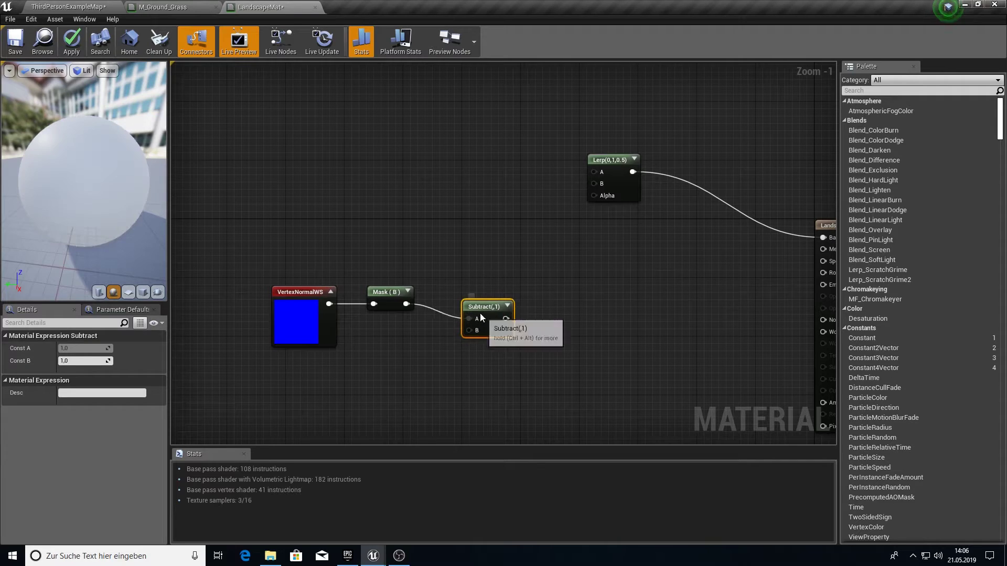
Feed the Subtract node's B input with a scalar parameter named GrassSlope, placed below the mask node
{"action": "left_click_drag", "start_coordinate": [475, 337], "coordinate": [429, 350]}
{"action": "type", "text": "scalar"}
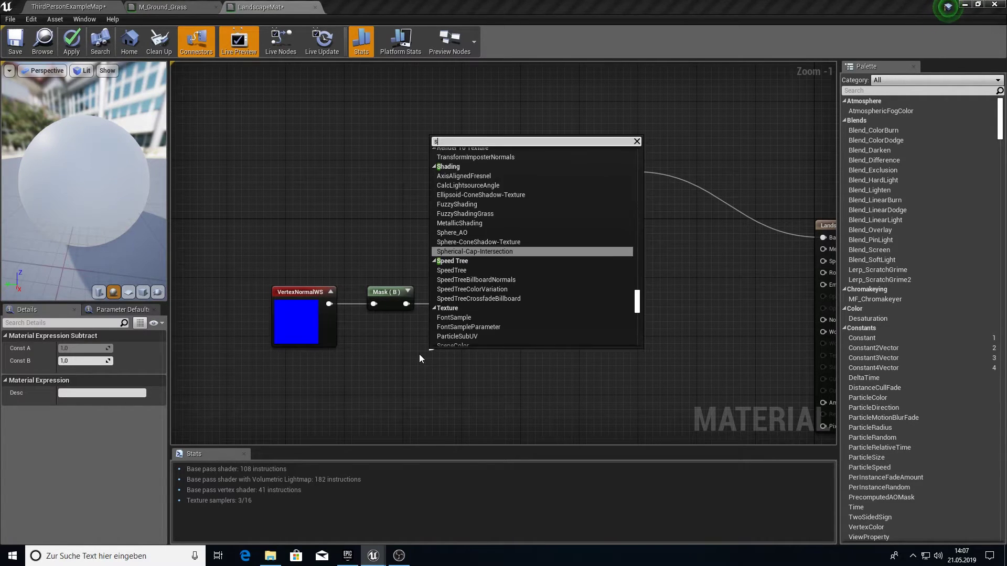
{"action": "key", "text": "Return"}
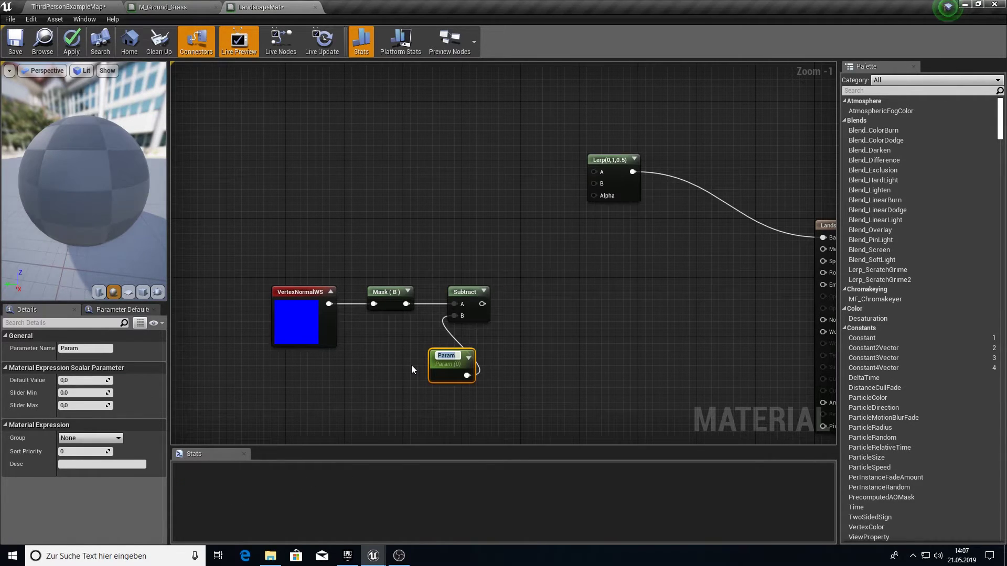
{"action": "type", "text": "GrassSlope"}
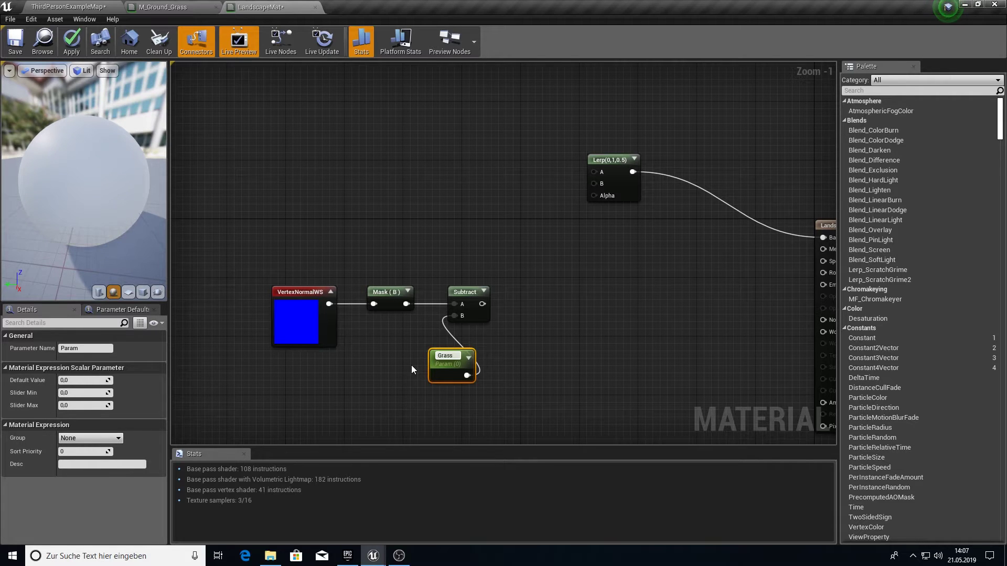
{"action": "key", "text": "Return"}
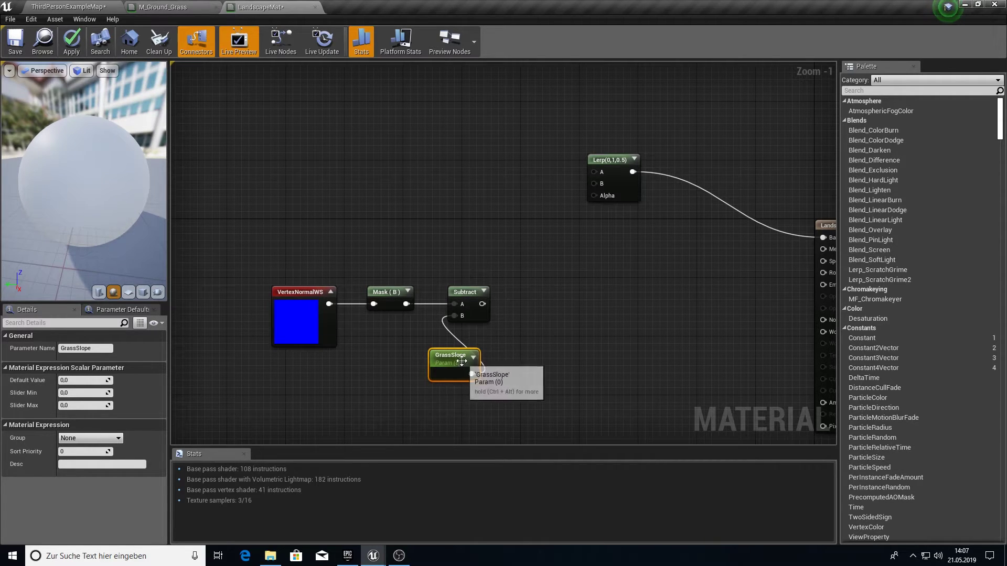
{"action": "left_click_drag", "start_coordinate": [462, 360], "coordinate": [414, 362]}
Add a Multiply node with its A input fed by the Subtract output
{"action": "mouse_move", "coordinate": [482, 304]}
{"action": "left_mouse_down"}
{"action": "mouse_move", "coordinate": [502, 309]}
{"action": "mouse_move", "coordinate": [496, 315]}
{"action": "left_mouse_up"}
{"action": "type", "text": "mult"}
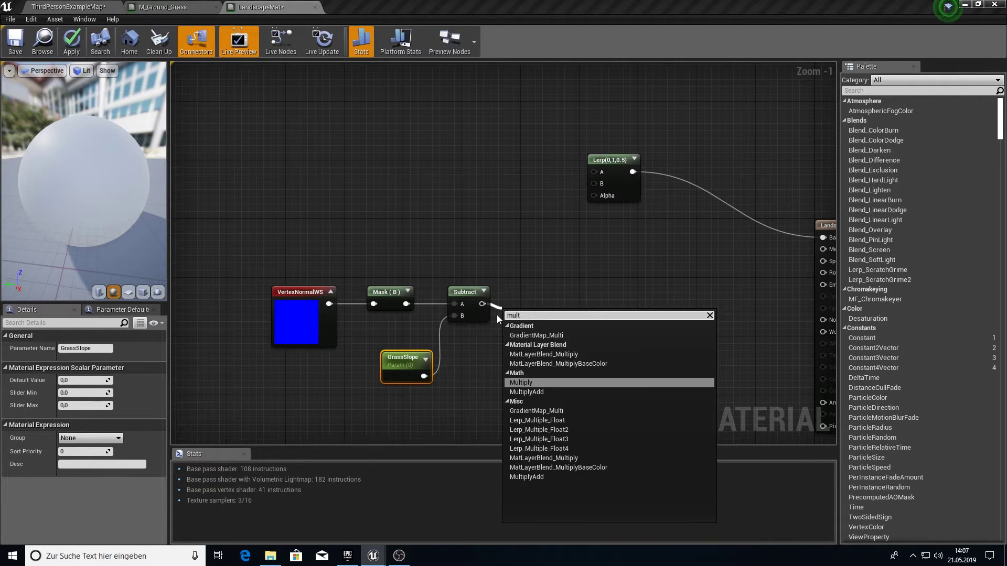
{"action": "key", "text": "Return"}
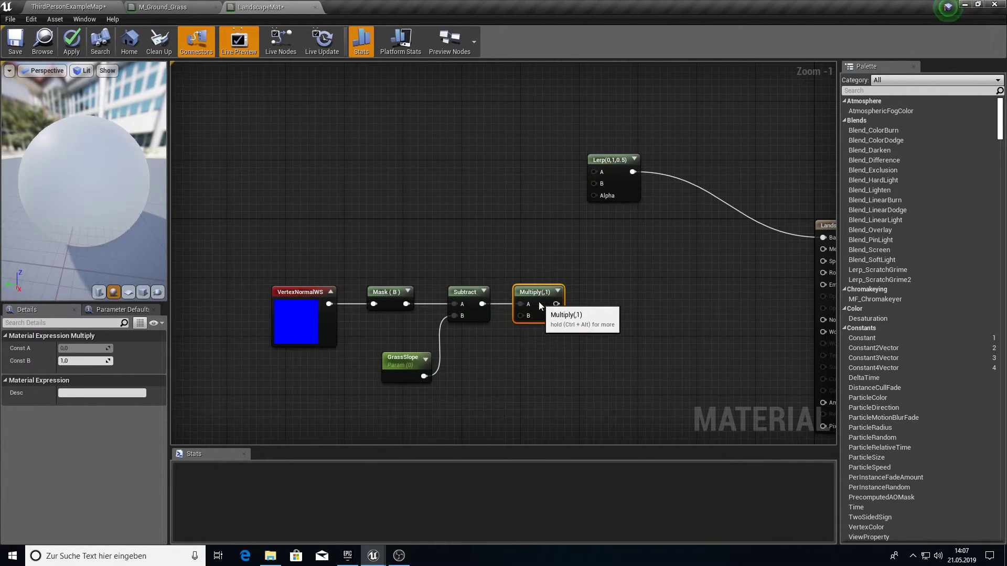
Feed the Multiply node's B input with a scalar parameter named GrassFalloff
{"action": "left_click_drag", "start_coordinate": [556, 303], "coordinate": [480, 380]}
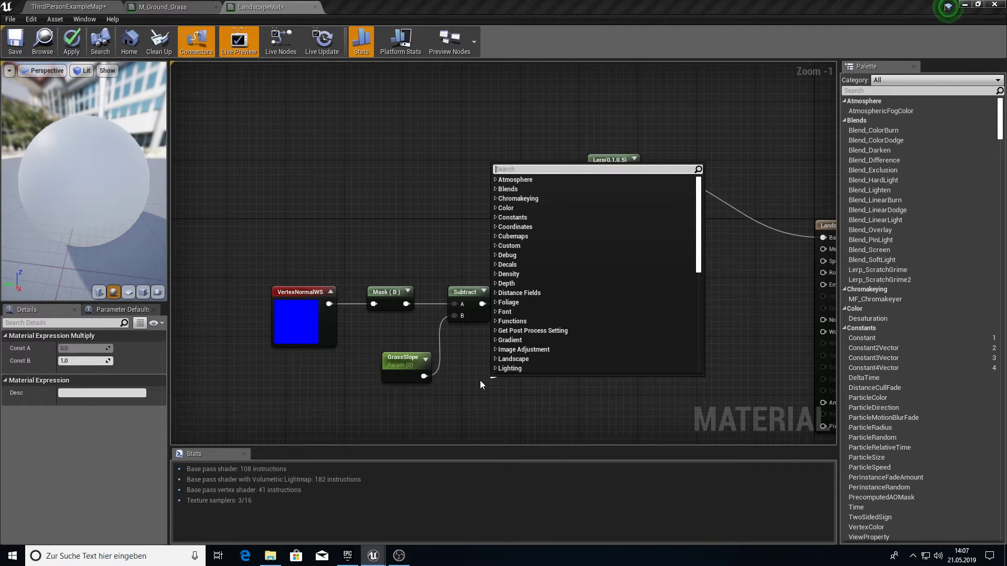
{"action": "type", "text": "scal"}
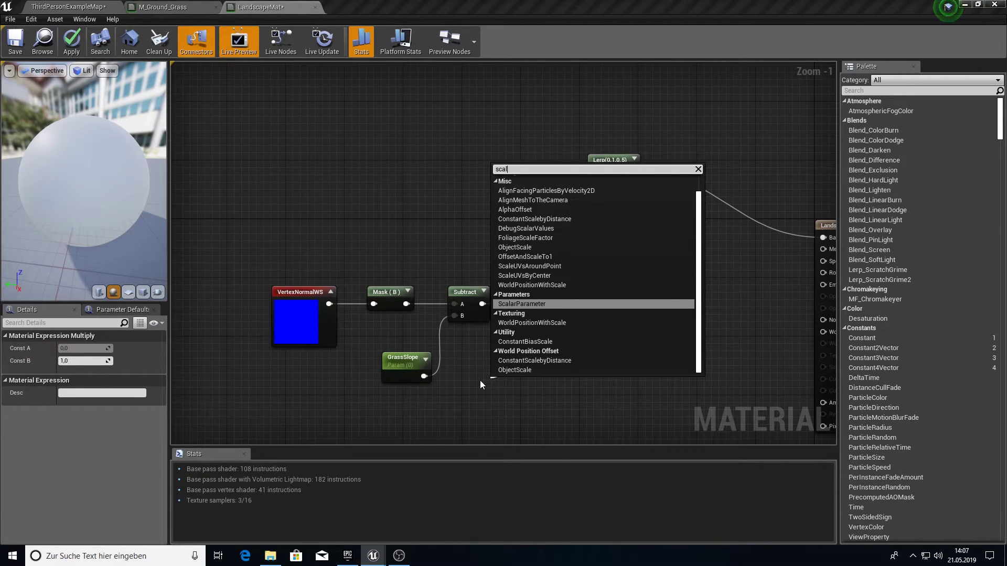
{"action": "key", "text": "Return"}
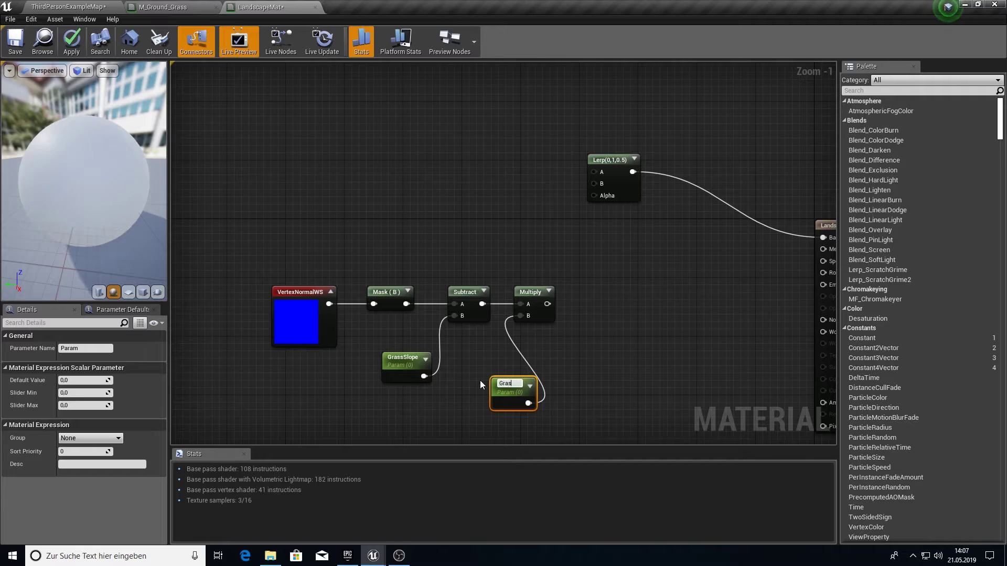
{"action": "type", "text": "GrassFalloff"}
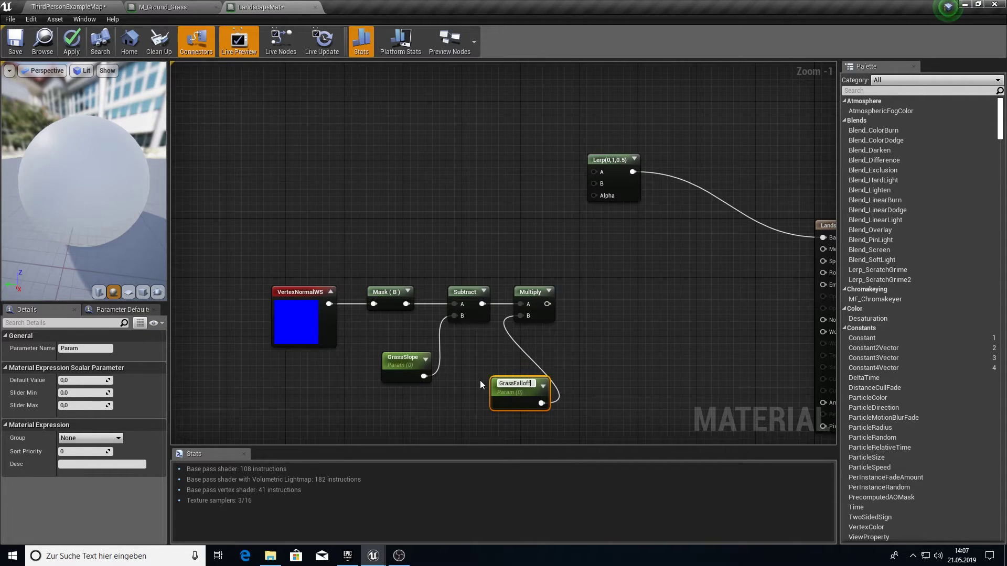
{"action": "key", "text": "Return"}
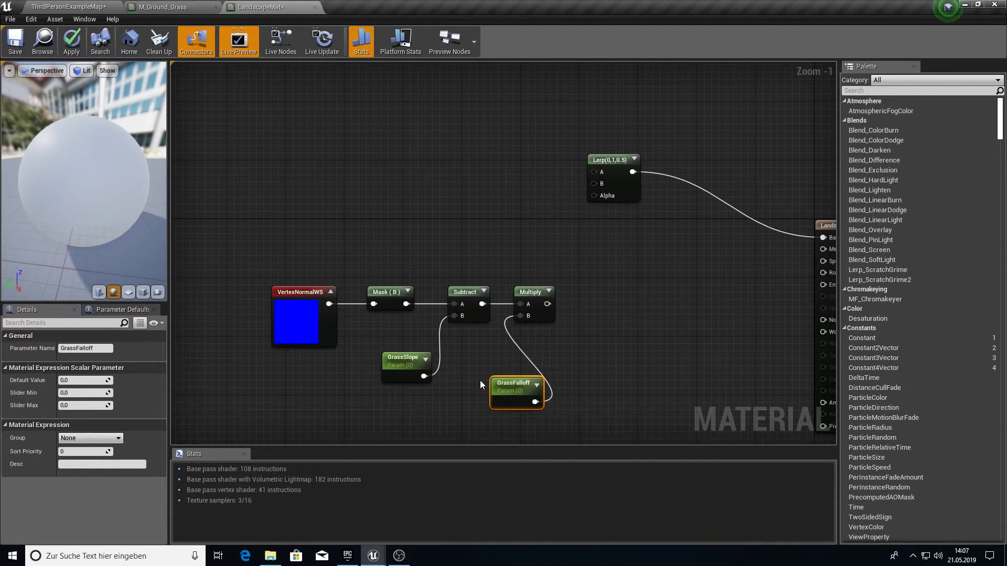
Add a Clamp node after Multiply and connect its output to the Lerp node's Alpha
{"action": "left_click_drag", "start_coordinate": [547, 303], "coordinate": [572, 307]}
{"action": "type", "text": "clam"}
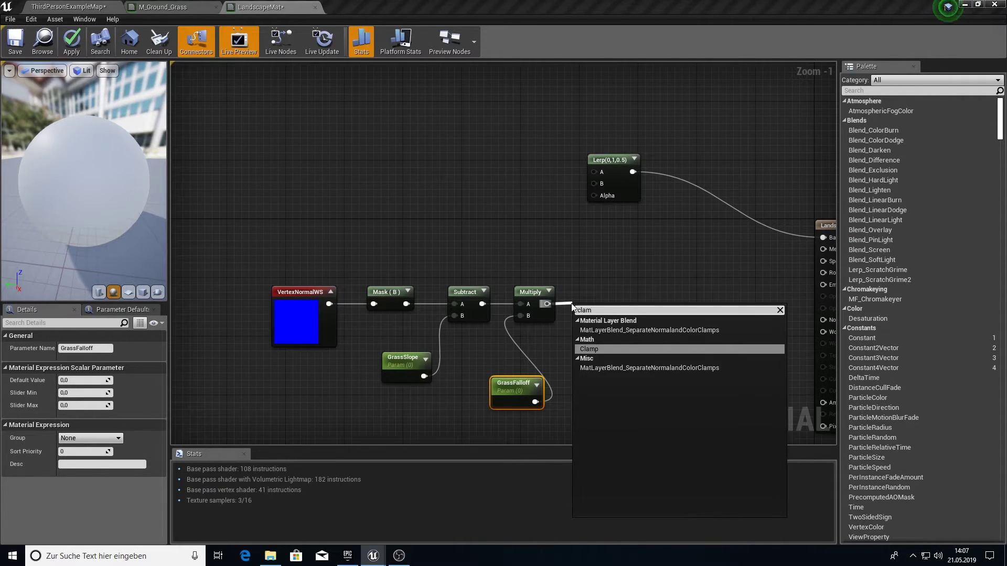
{"action": "key", "text": "Return"}
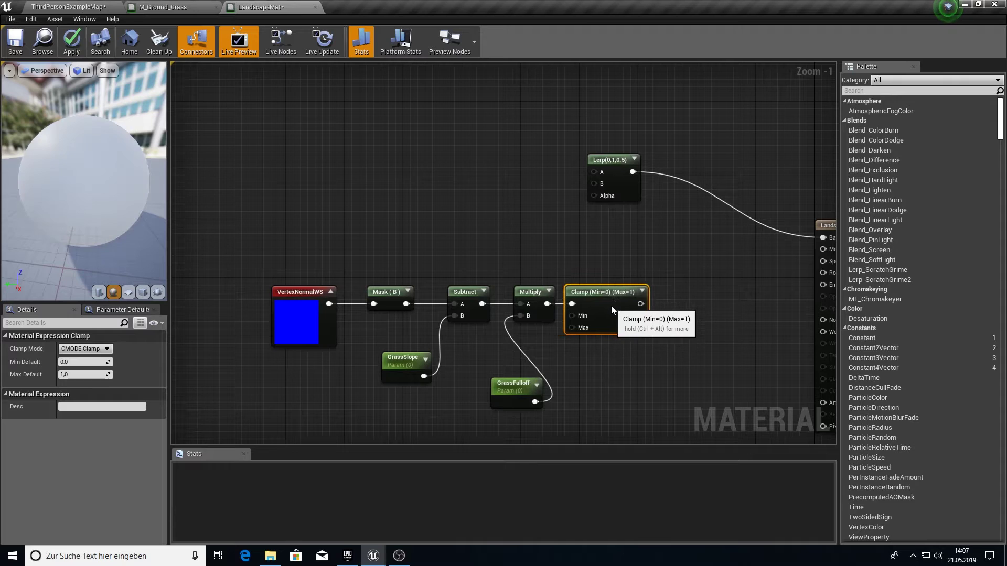
{"action": "left_click_drag", "start_coordinate": [640, 305], "coordinate": [704, 297]}
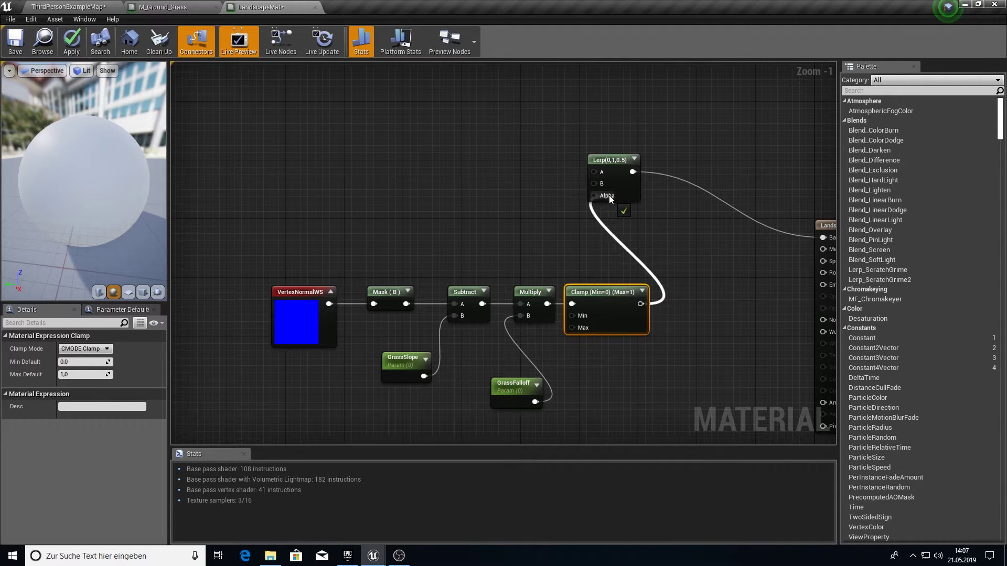
{"action": "left_click_drag", "start_coordinate": [609, 197], "coordinate": [608, 196]}
Set the GrassSlope parameter's default value to 0.95
{"action": "right_click_drag", "start_coordinate": [503, 199], "coordinate": [530, 179]}
{"action": "left_click", "coordinate": [428, 344]}
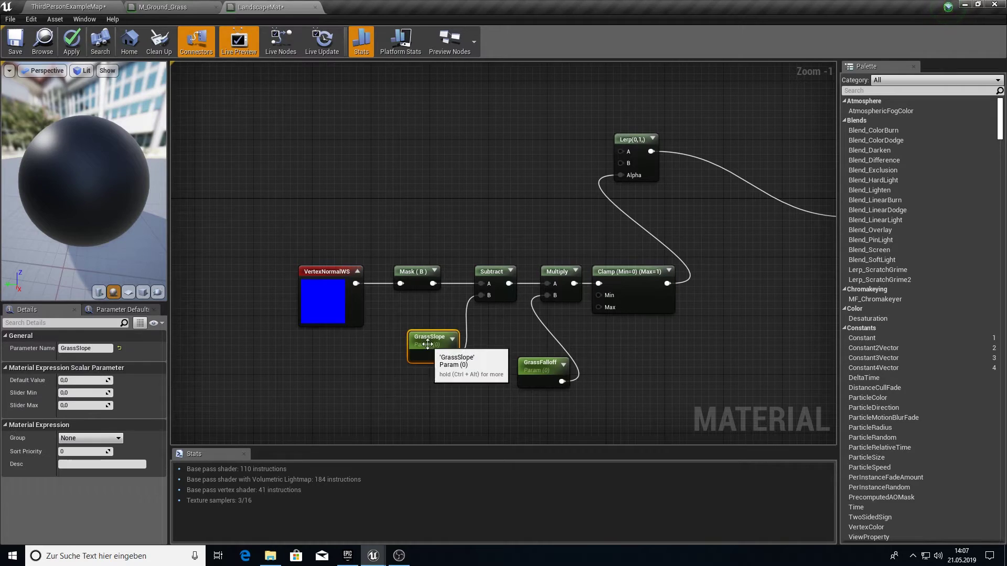
{"action": "left_click", "coordinate": [73, 382]}
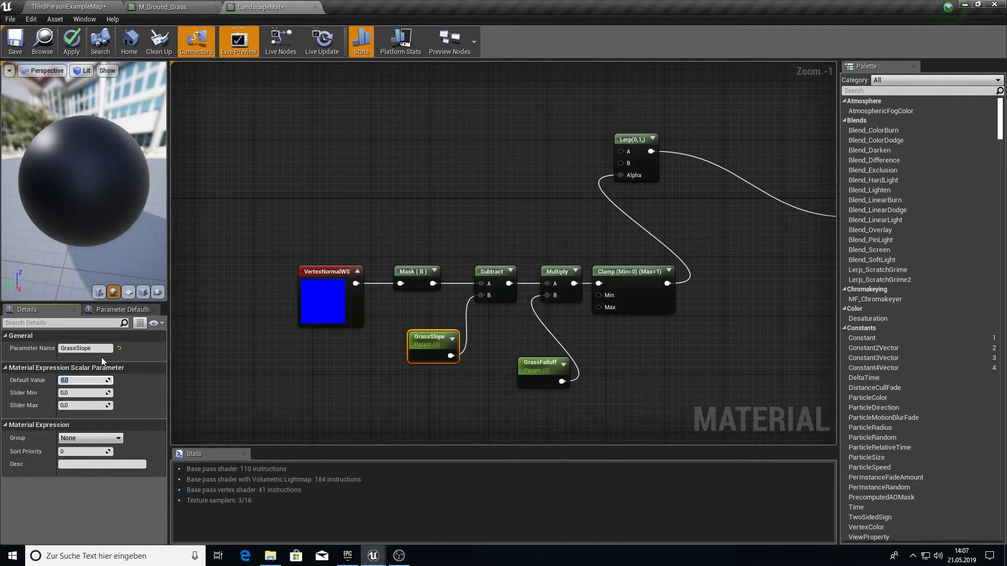
{"action": "type", "text": ",95"}
{"action": "left_click", "coordinate": [413, 399]}
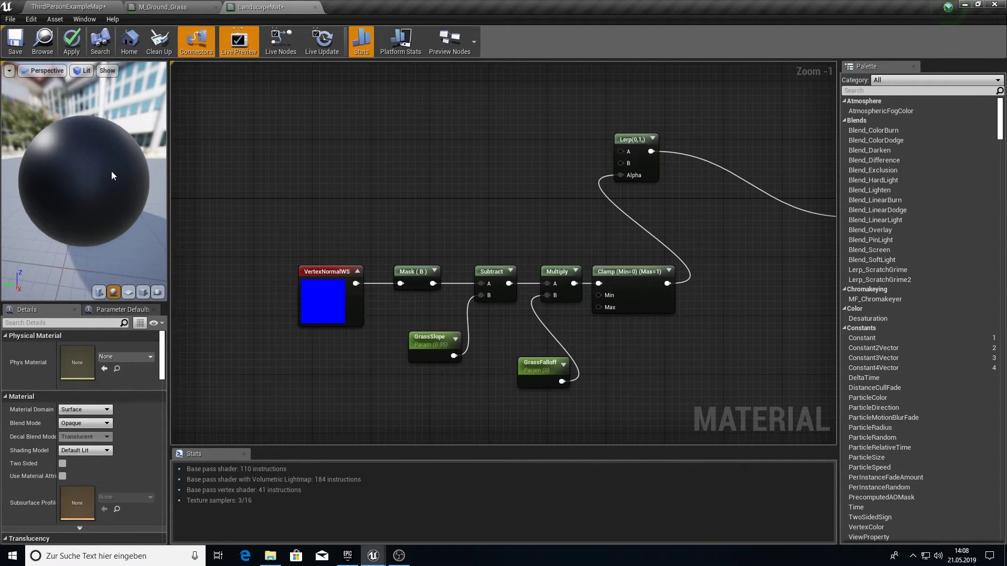
{"action": "left_click_drag", "start_coordinate": [93, 176], "coordinate": [97, 119]}
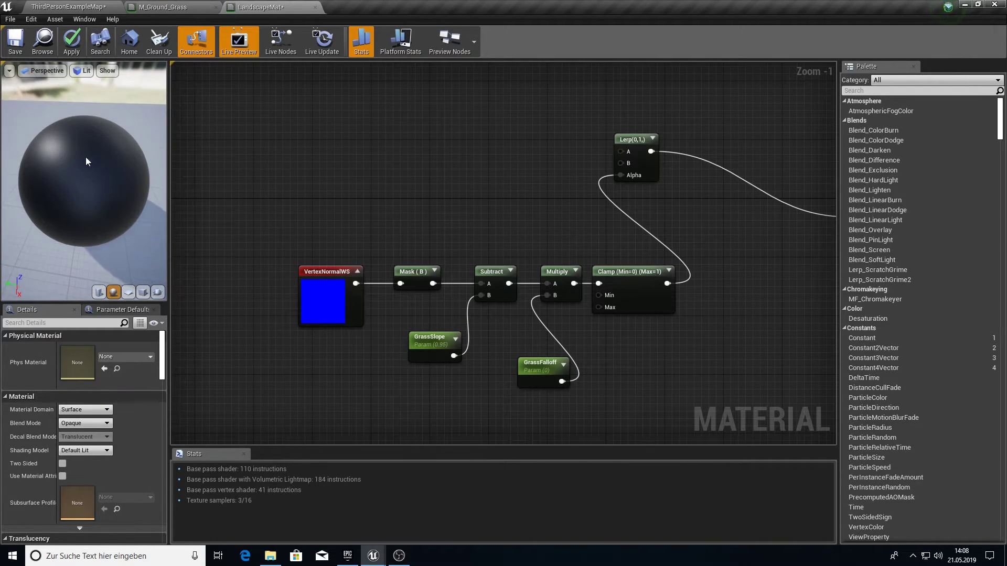
{"action": "left_click_drag", "start_coordinate": [86, 197], "coordinate": [86, 197]}
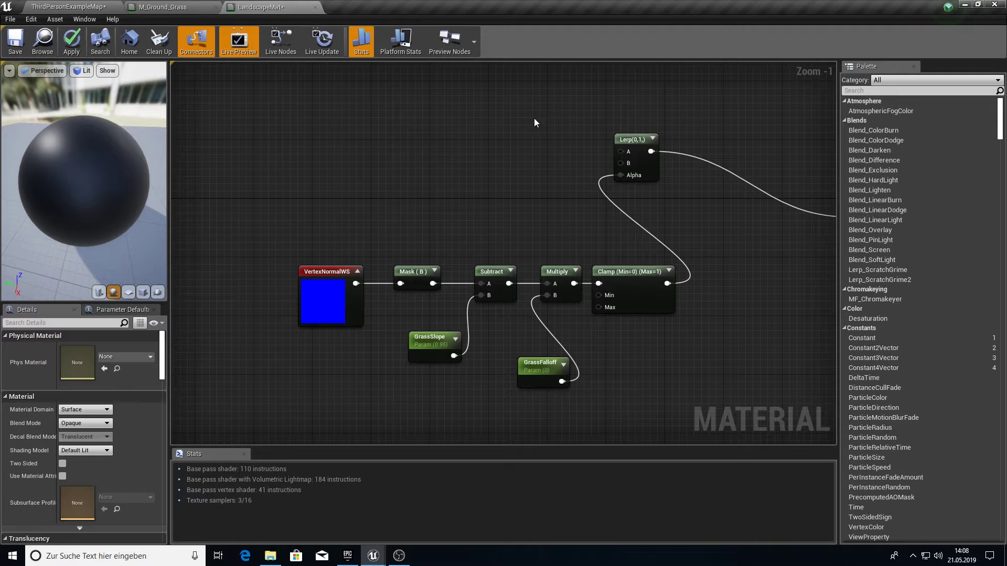
Set the GrassFalloff parameter's default value to 25
{"action": "left_click", "coordinate": [531, 367]}
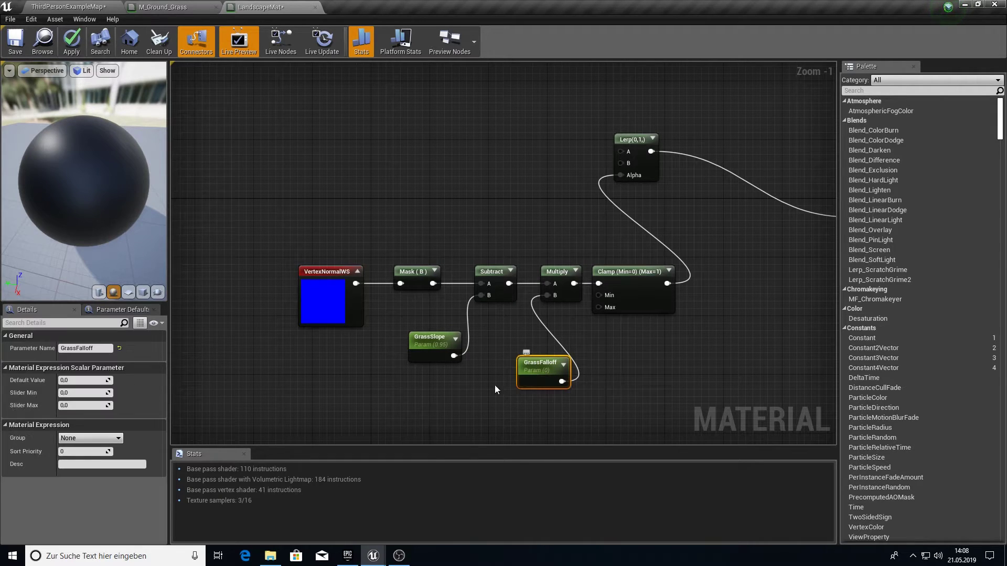
{"action": "left_click", "coordinate": [66, 381]}
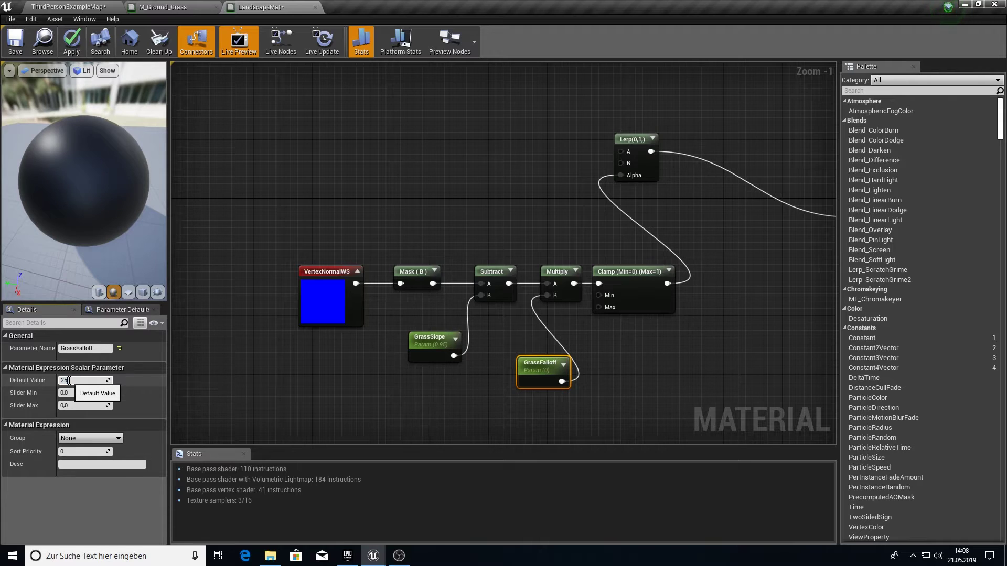
{"action": "type", "text": "25"}
{"action": "key", "text": "Return"}
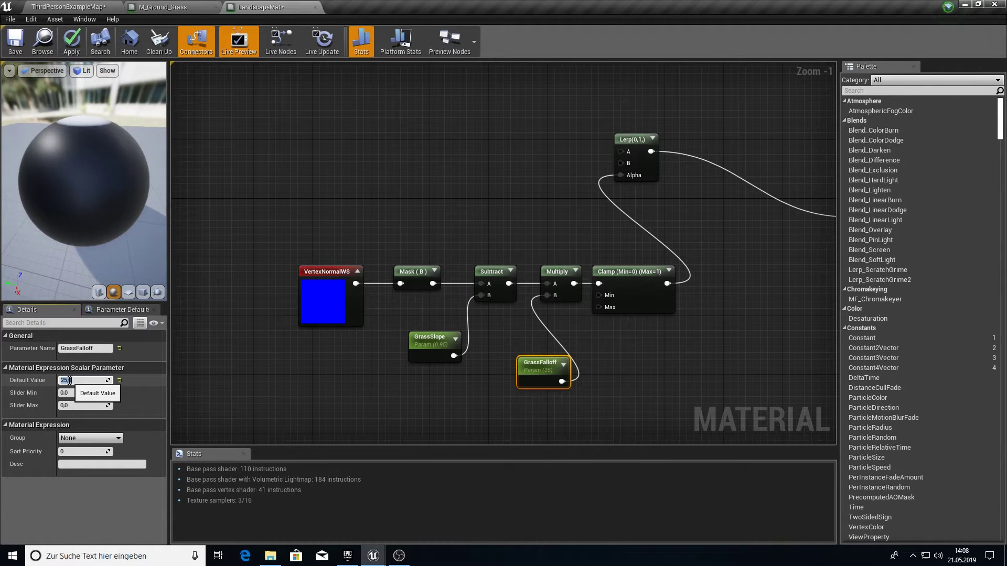
{"action": "left_click", "coordinate": [426, 180]}
{"action": "mouse_move", "coordinate": [116, 147]}
{"action": "left_mouse_down"}
{"action": "mouse_move", "coordinate": [79, 152]}
{"action": "mouse_move", "coordinate": [123, 148]}
{"action": "left_mouse_up"}
{"action": "right_click_drag", "start_coordinate": [399, 169], "coordinate": [437, 202]}
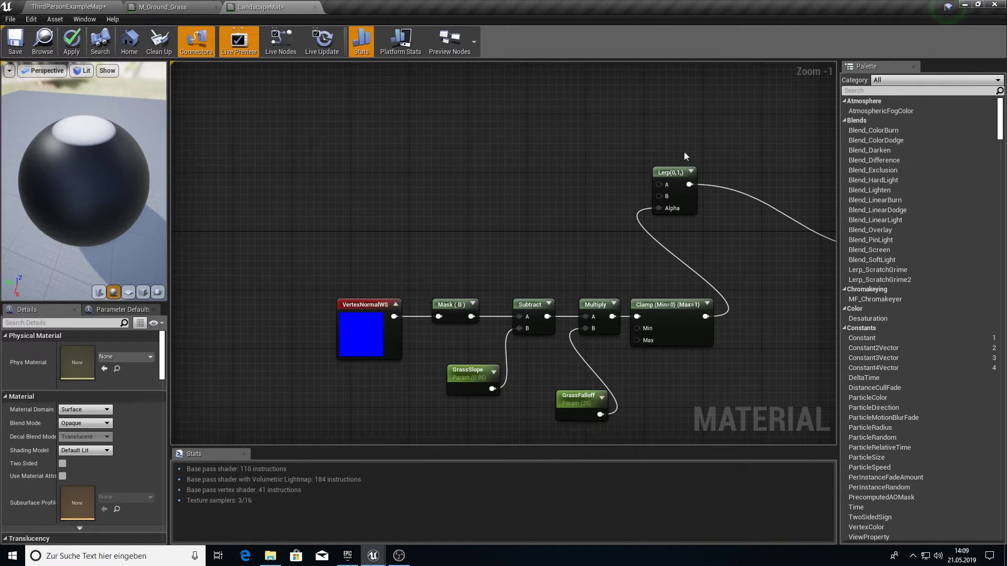
Duplicate the whole slope-mask node chain including its Lerp, and connect the duplicate Lerp's output to the original Lerp's A input
{"action": "left_click_drag", "start_coordinate": [501, 303], "coordinate": [742, 375]}
{"action": "right_click_drag", "start_coordinate": [676, 230], "coordinate": [716, 423]}
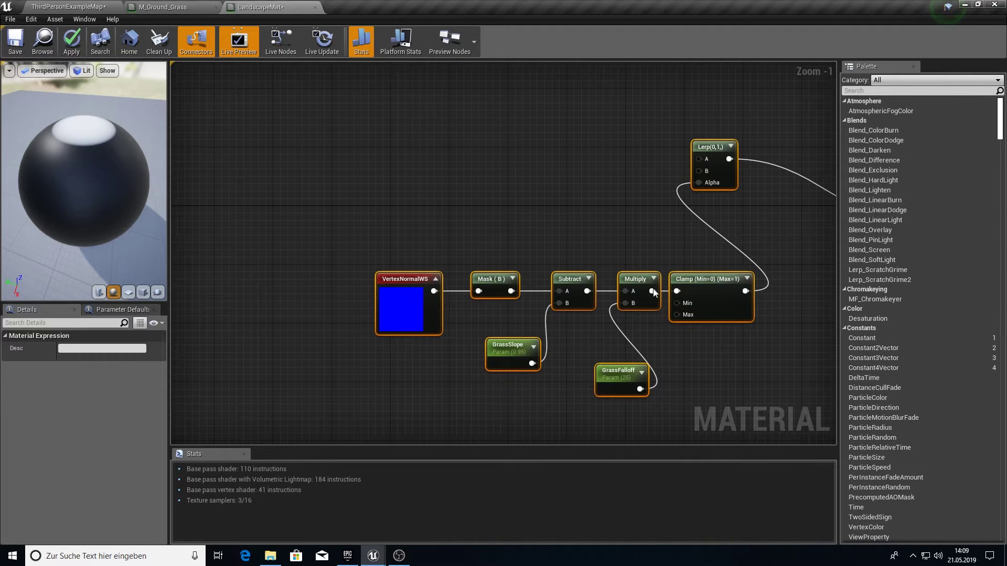
{"action": "key", "text": "ctrl+w"}
{"action": "left_click_drag", "start_coordinate": [767, 120], "coordinate": [726, 159]}
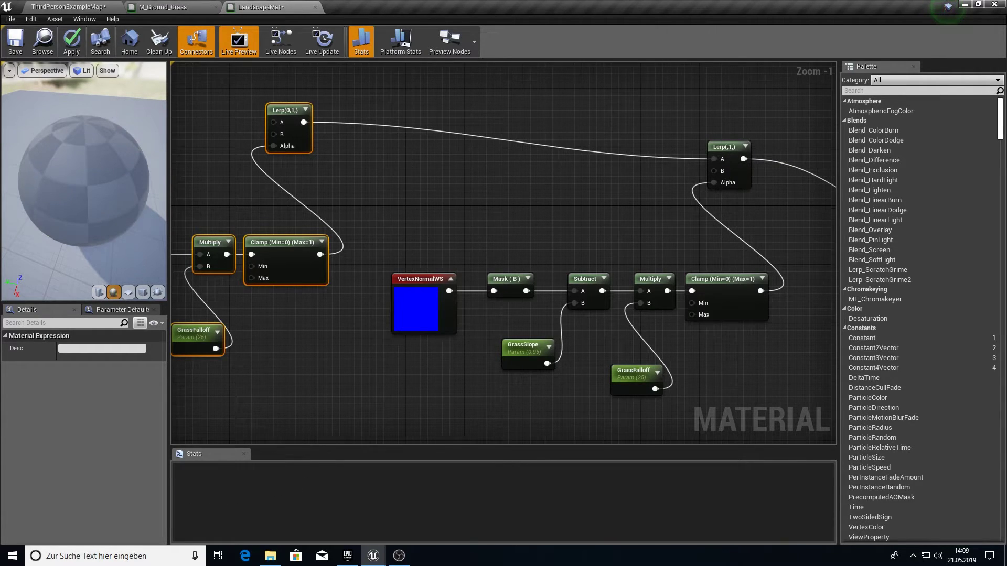
{"action": "right_click_drag", "start_coordinate": [689, 173], "coordinate": [725, 188]}
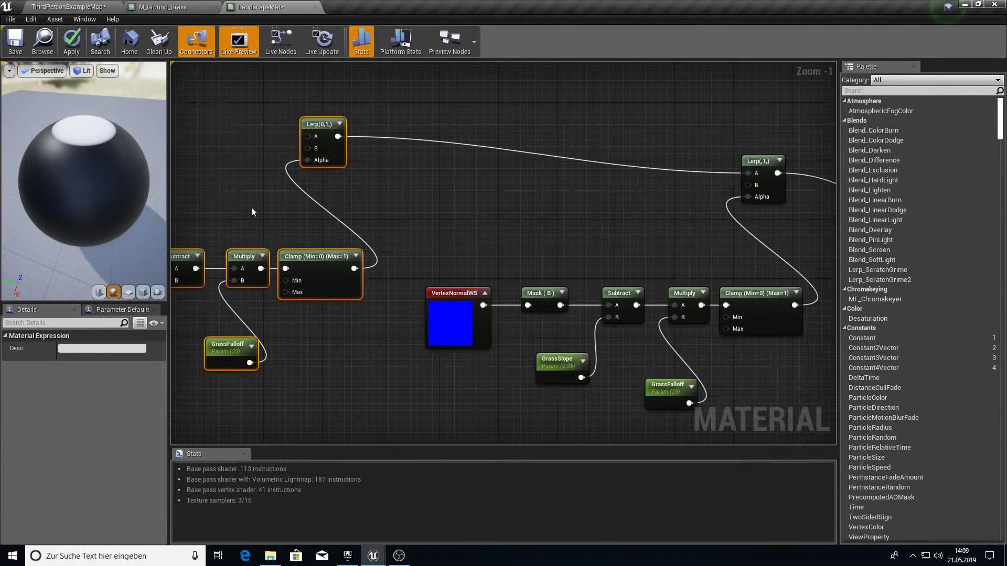
{"action": "right_click_drag", "start_coordinate": [252, 210], "coordinate": [502, 231]}
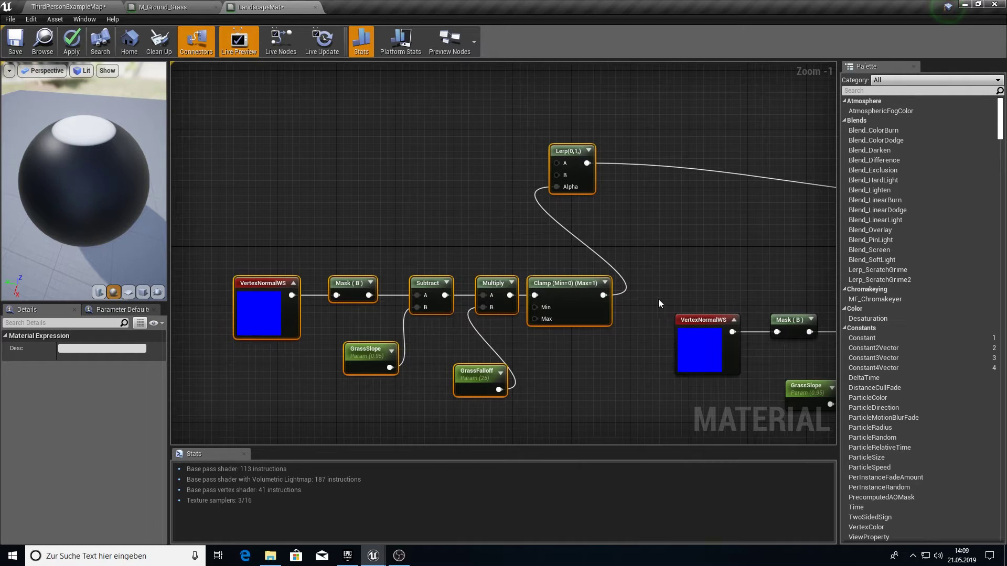
Rename the parameters of the duplicated chain that feeds the first Lerp to DirtSlope and DirtFalloff
{"action": "left_click", "coordinate": [643, 237]}
{"action": "right_click_drag", "start_coordinate": [644, 237], "coordinate": [669, 151]}
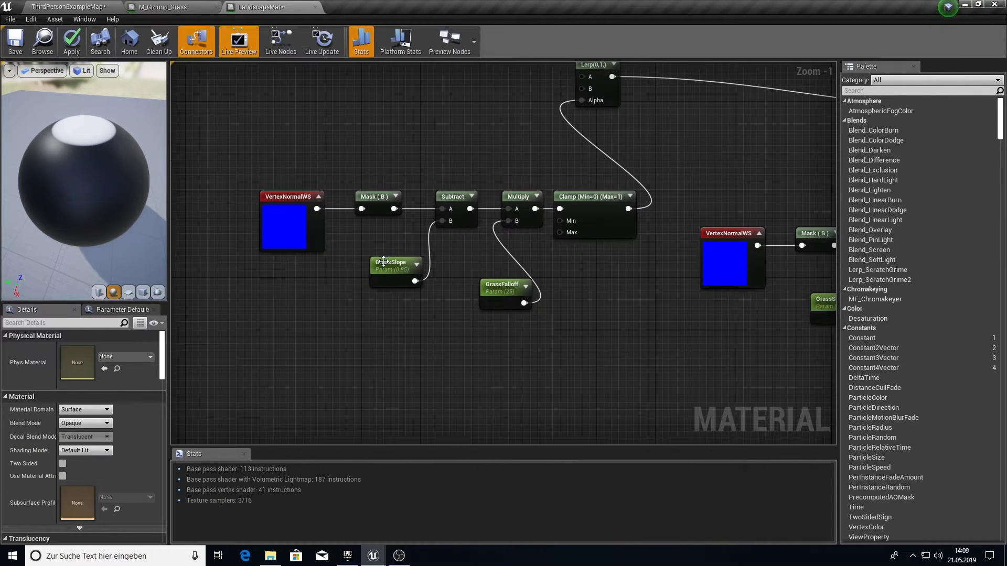
{"action": "left_click", "coordinate": [384, 262]}
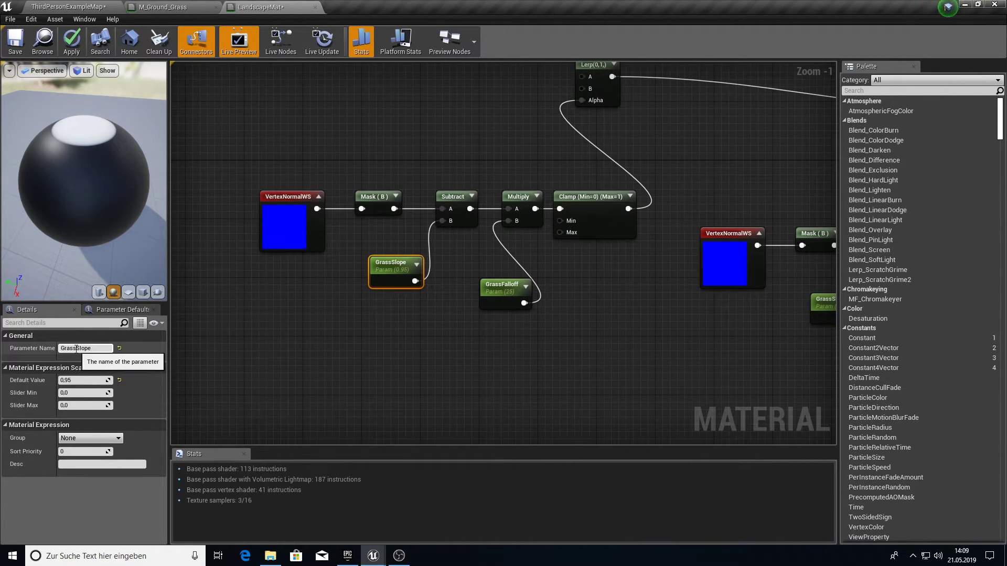
{"action": "left_click_drag", "start_coordinate": [77, 349], "coordinate": [32, 350]}
{"action": "key", "text": "Return"}
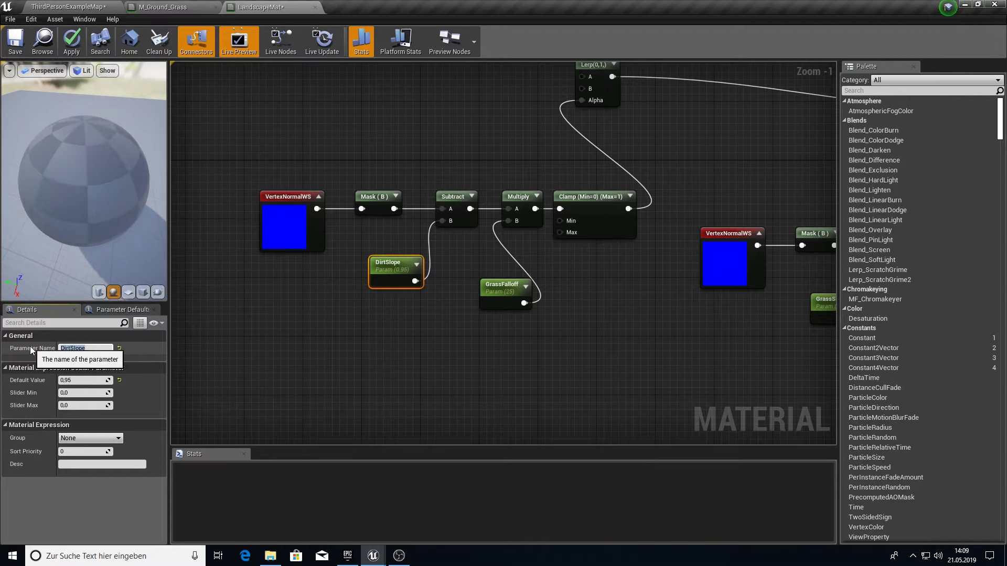
{"action": "left_click", "coordinate": [501, 293]}
{"action": "left_click_drag", "start_coordinate": [77, 349], "coordinate": [27, 352]}
{"action": "type", "text": "Dirt"}
{"action": "key", "text": "Return"}
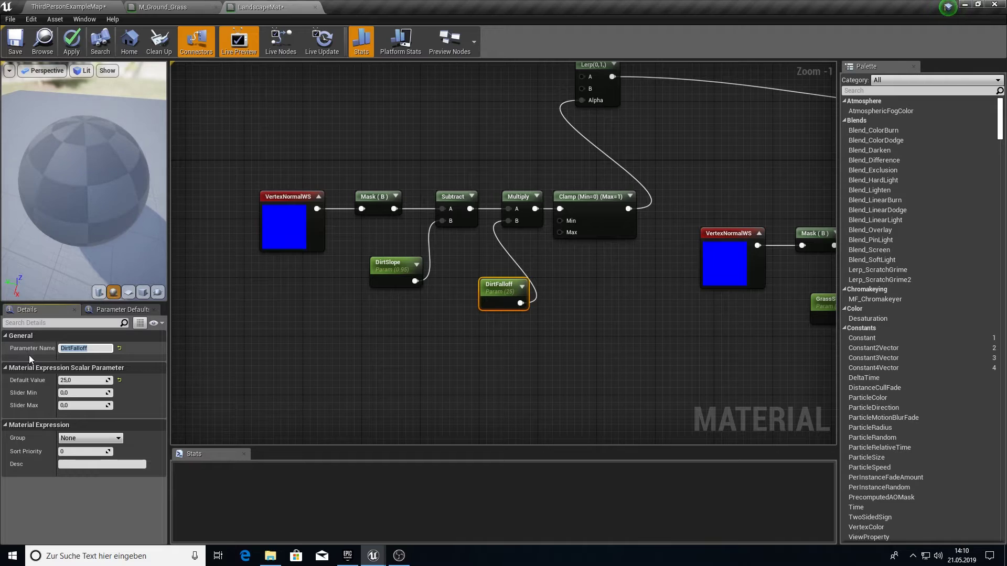
Set the default value of DirtSlope to 0.2 and of DirtFalloff to 30
{"action": "right_click_drag", "start_coordinate": [753, 307], "coordinate": [627, 288]}
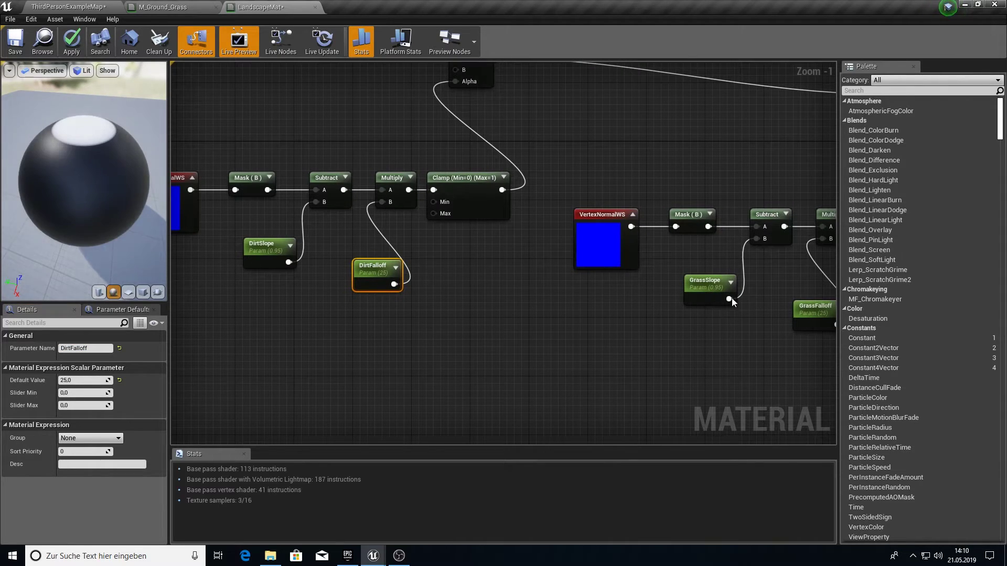
{"action": "left_click", "coordinate": [436, 297]}
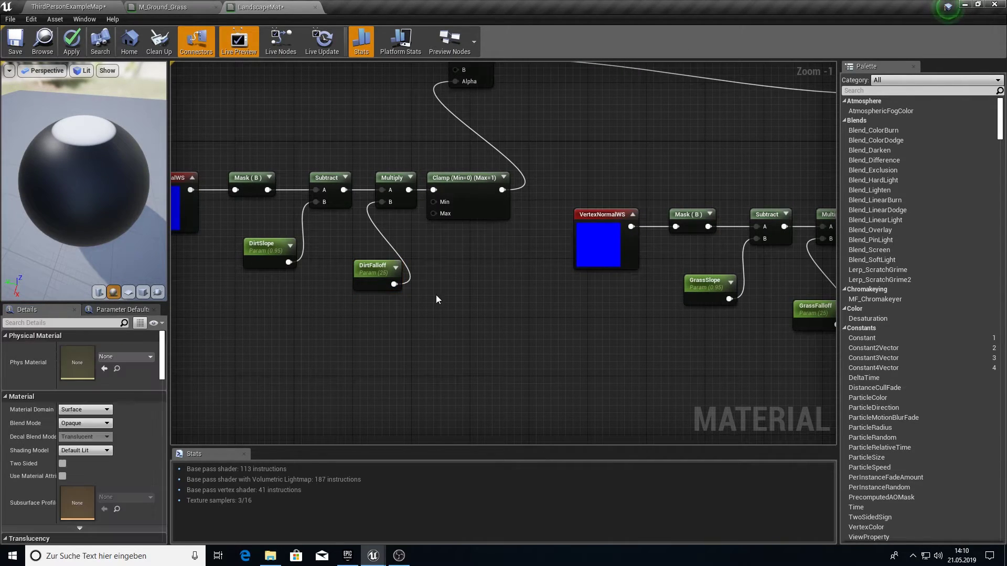
{"action": "left_click", "coordinate": [259, 244]}
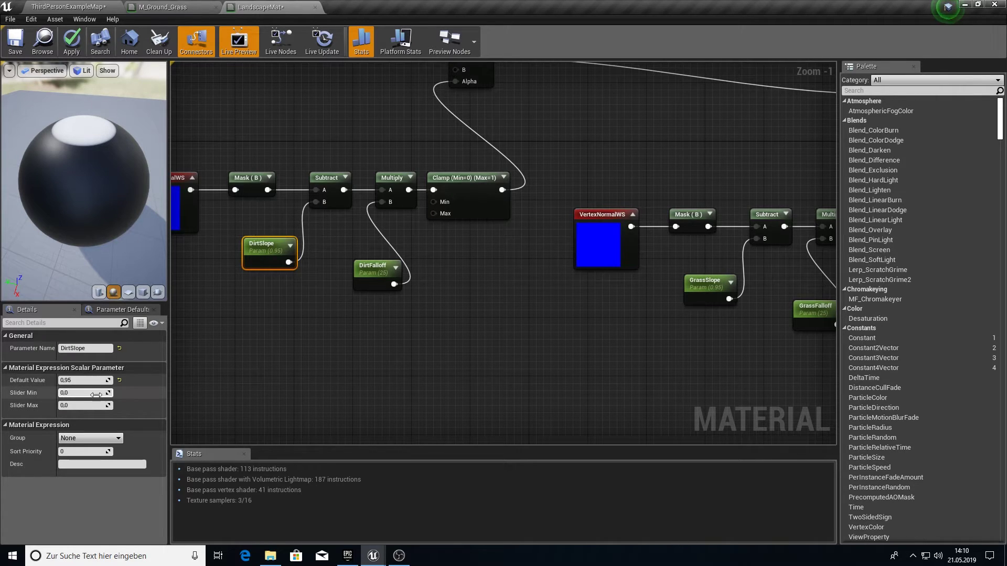
{"action": "left_click", "coordinate": [86, 381]}
{"action": "type", "text": "0,2"}
{"action": "key", "text": "Return"}
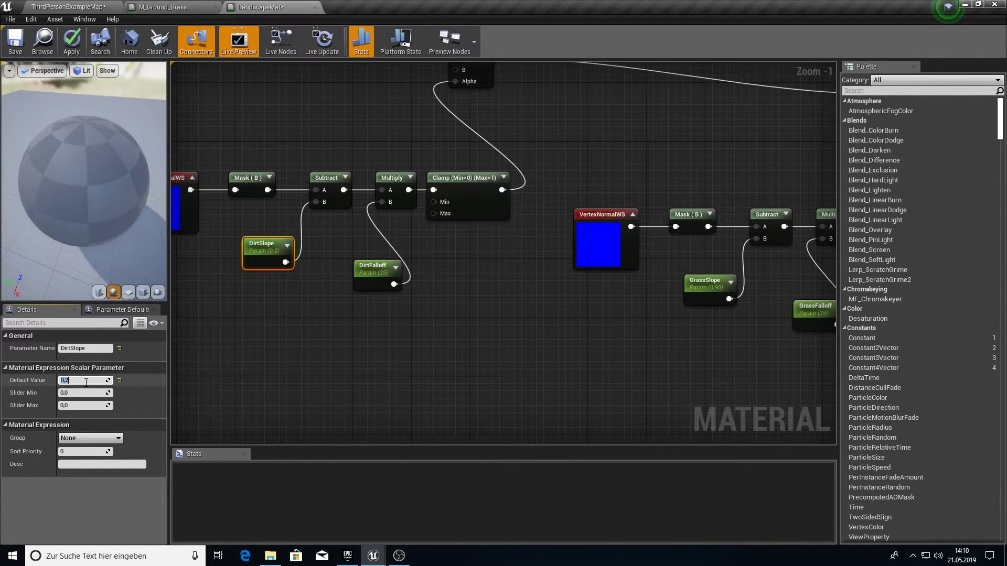
{"action": "left_click", "coordinate": [377, 265]}
{"action": "left_click", "coordinate": [87, 381]}
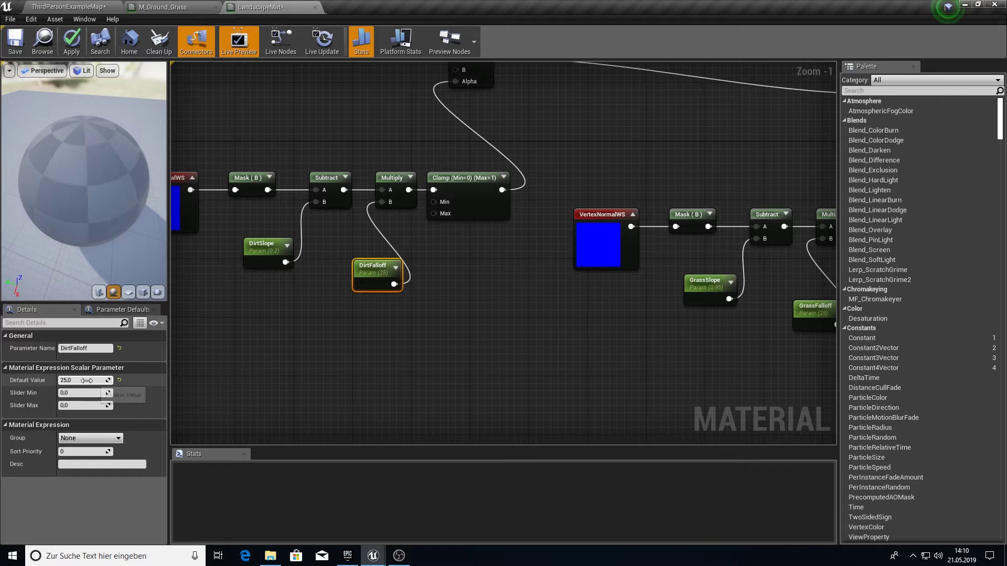
{"action": "type", "text": "30"}
{"action": "key", "text": "Return"}
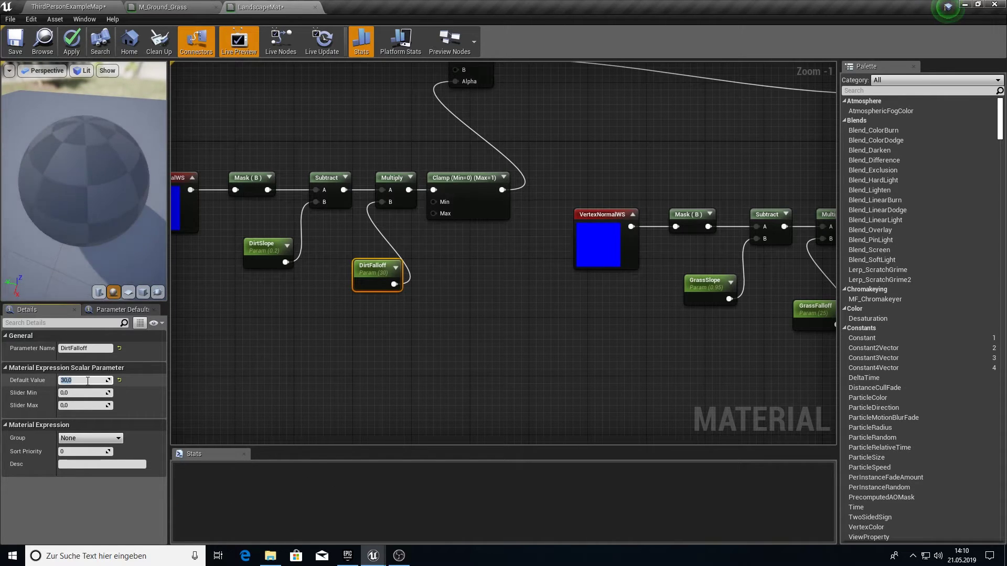
{"action": "right_click_drag", "start_coordinate": [435, 254], "coordinate": [404, 324]}
{"action": "scroll", "coordinate": [437, 300], "scroll_direction": "down", "scroll_amount": 2}
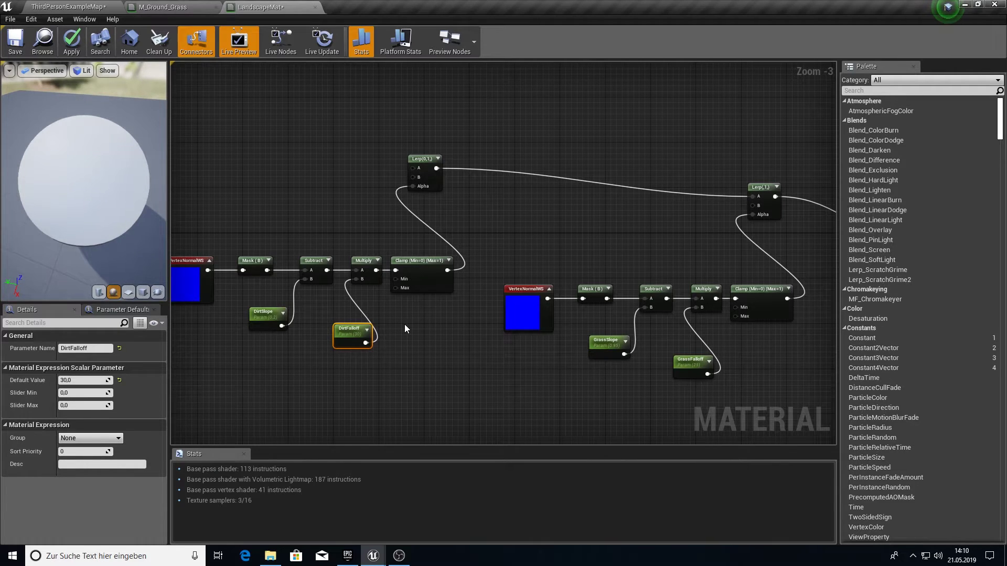
{"action": "left_click", "coordinate": [577, 210]}
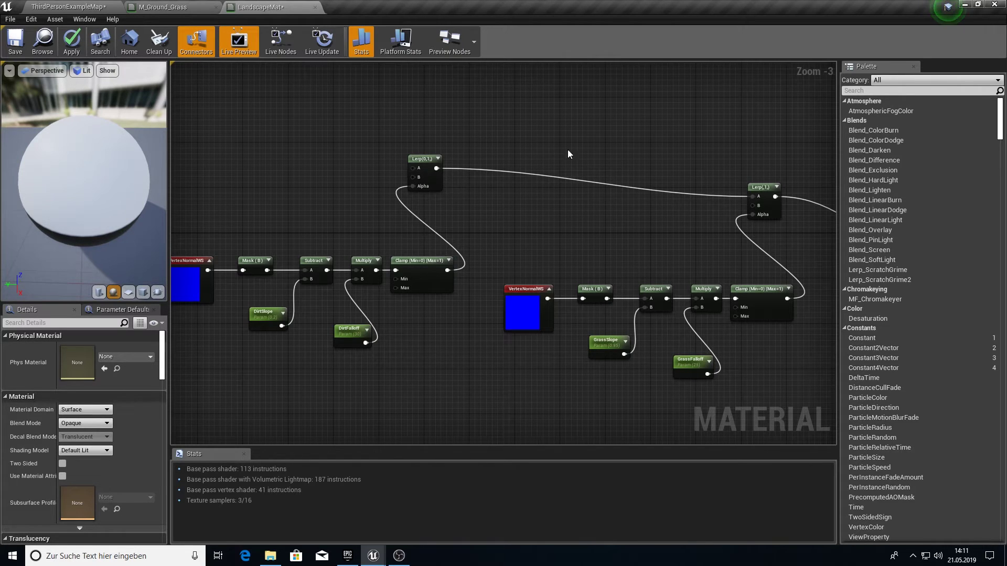
Create a material function named GrassBase in the project's Landscape content folder
{"action": "left_click", "coordinate": [68, 7]}
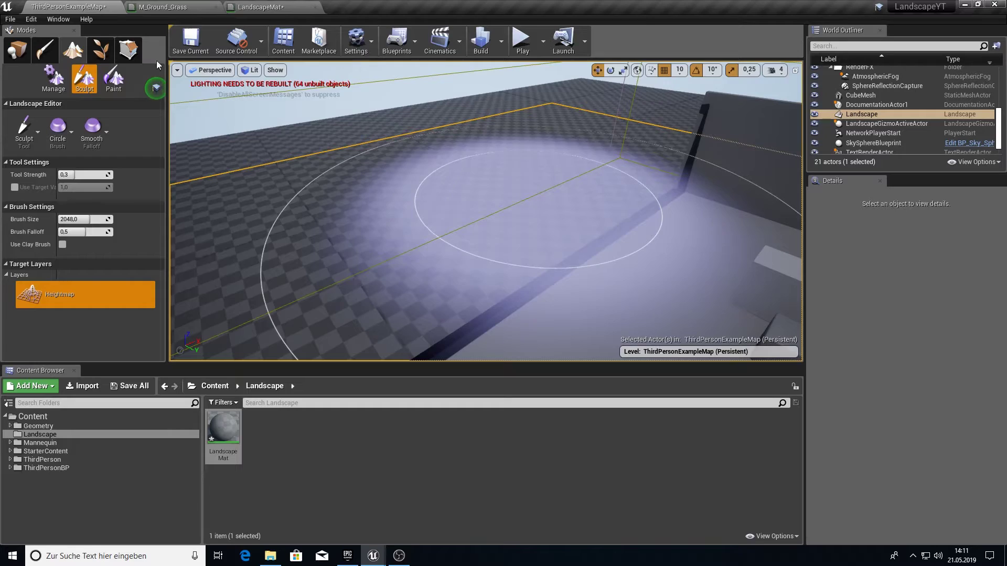
{"action": "right_click", "coordinate": [299, 458]}
{"action": "mouse_move", "coordinate": [325, 427]}
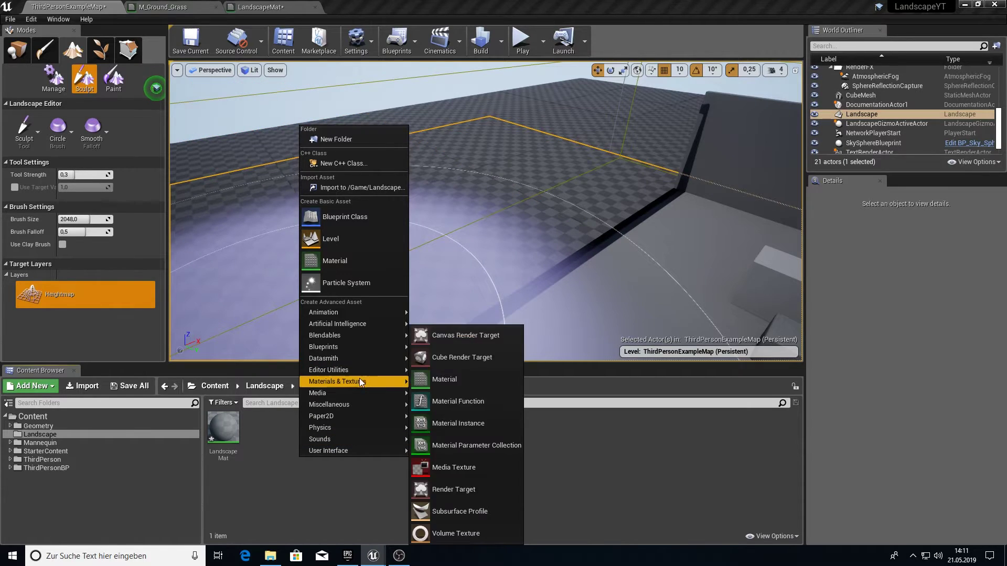
{"action": "mouse_move", "coordinate": [348, 381]}
{"action": "left_click", "coordinate": [470, 409]}
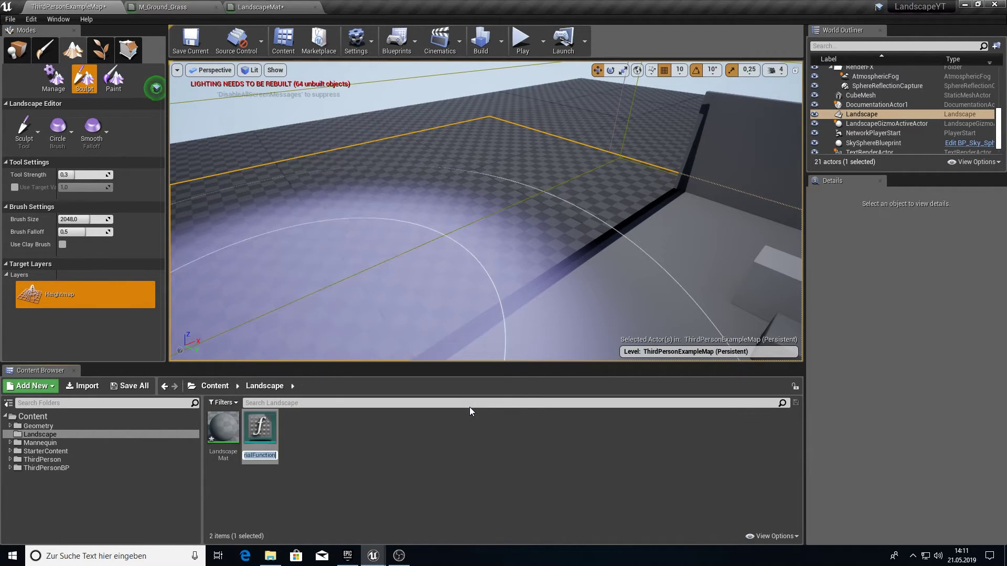
{"action": "type", "text": "GrassBa"}
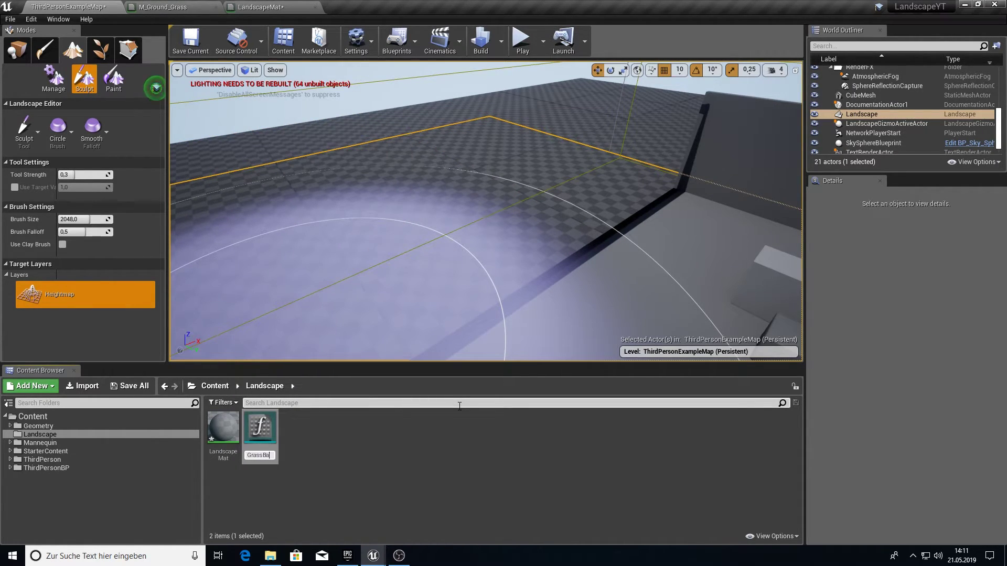
{"action": "type", "text": "se"}
{"action": "key", "text": "Return"}
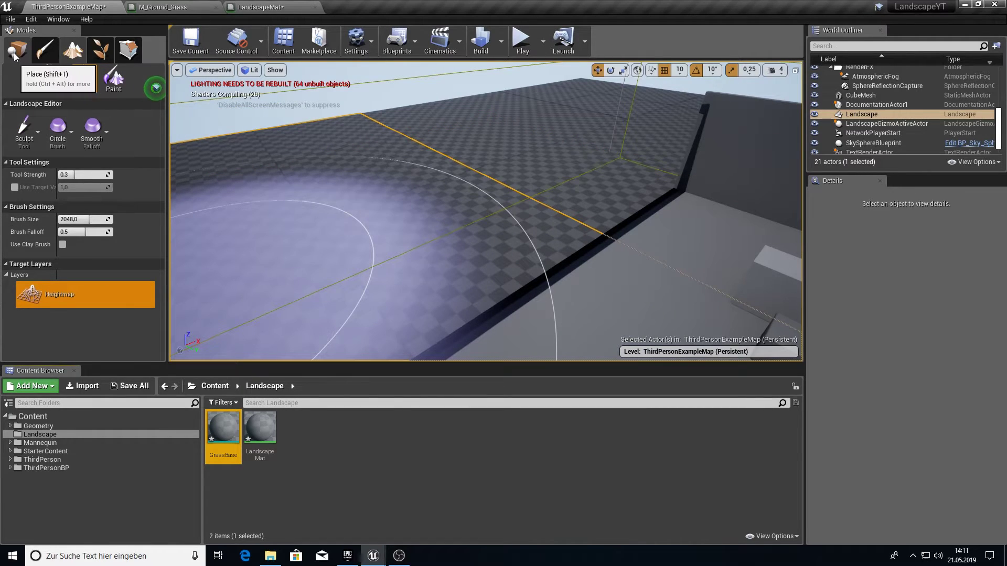
Switch the level editor to Place mode and open the GrassBase material function
{"action": "left_click", "coordinate": [14, 55]}
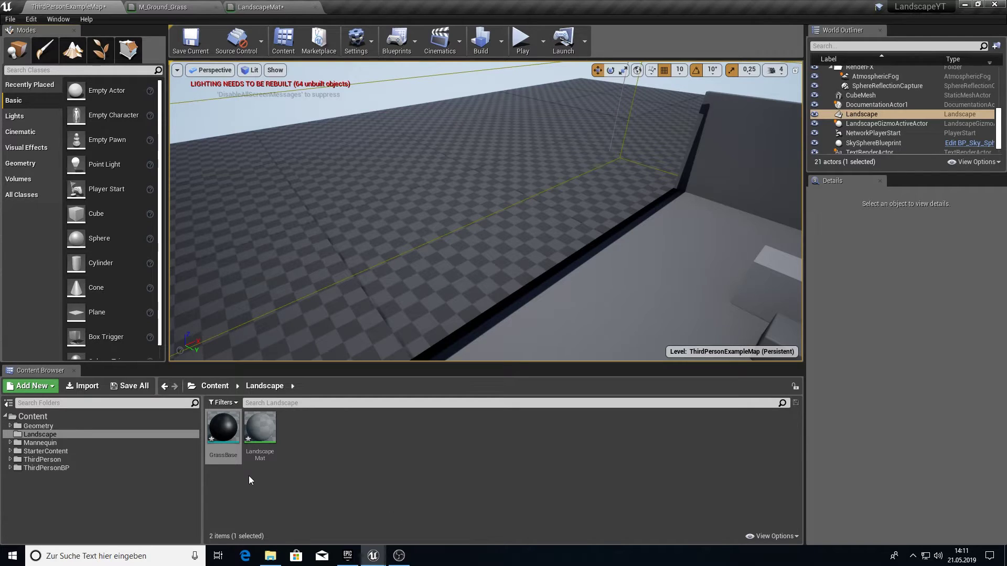
{"action": "double_click", "coordinate": [222, 429]}
Copy the node network feeding the M_Ground_Grass material and paste it into the GrassBase function beside its Output Result node
{"action": "left_click", "coordinate": [68, 7]}
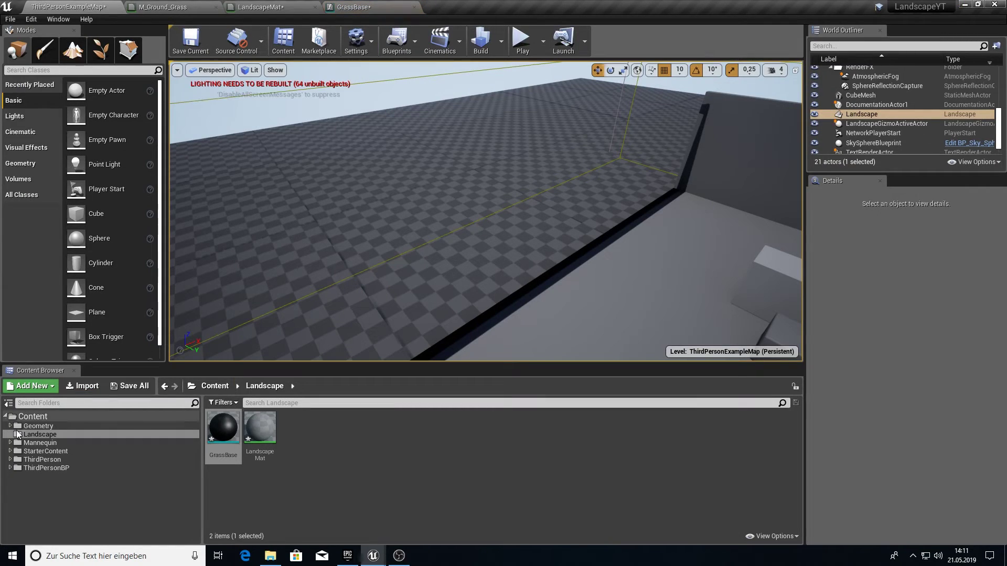
{"action": "left_click", "coordinate": [10, 452]}
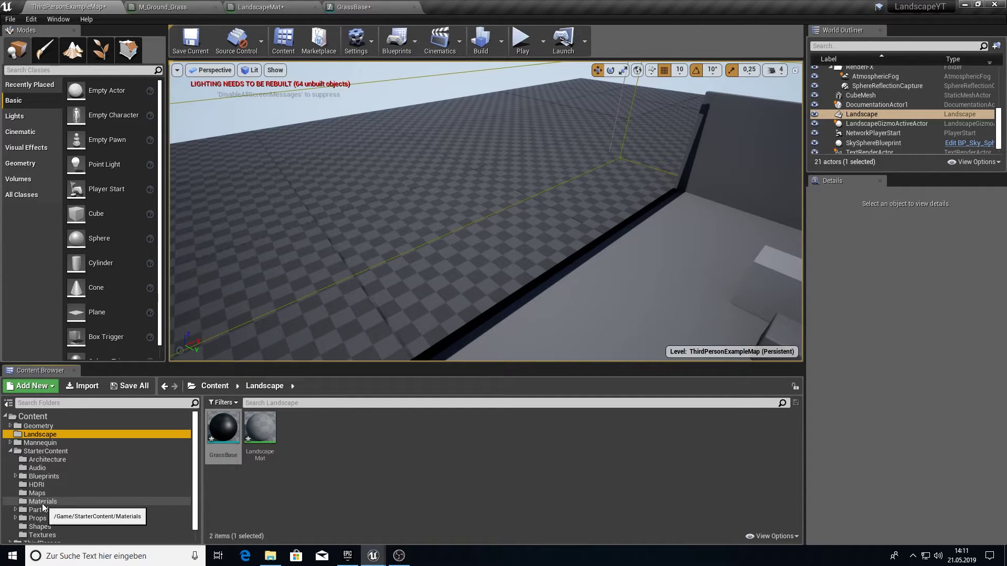
{"action": "left_click", "coordinate": [180, 6]}
{"action": "left_click_drag", "start_coordinate": [256, 79], "coordinate": [616, 402]}
{"action": "left_click", "coordinate": [347, 5]}
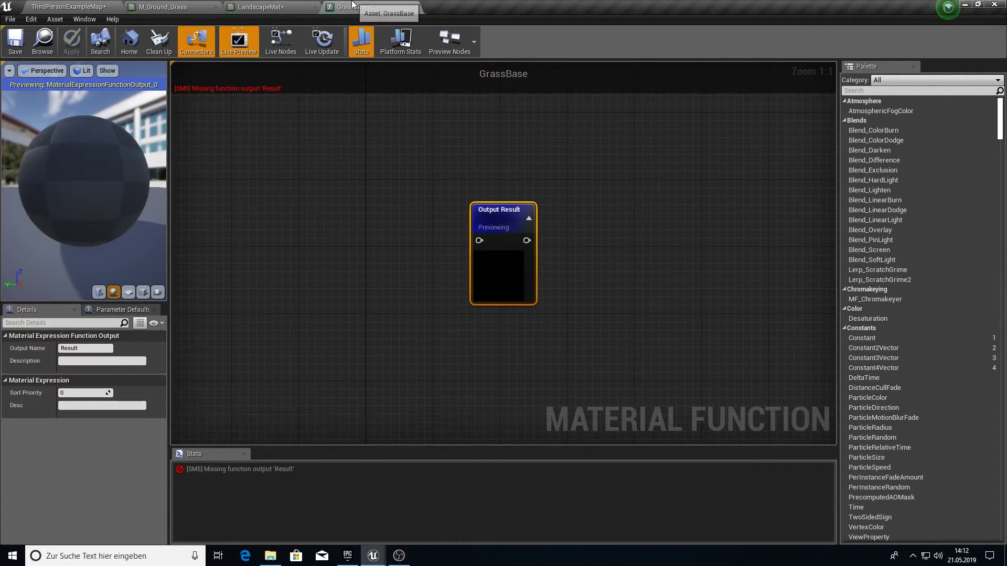
{"action": "right_click_drag", "start_coordinate": [359, 221], "coordinate": [632, 236]}
{"action": "scroll", "coordinate": [619, 236], "scroll_direction": "down", "scroll_amount": 6}
{"action": "right_click_drag", "start_coordinate": [487, 213], "coordinate": [569, 250]}
{"action": "left_click", "coordinate": [460, 204]}
{"action": "key", "text": "ctrl+v"}
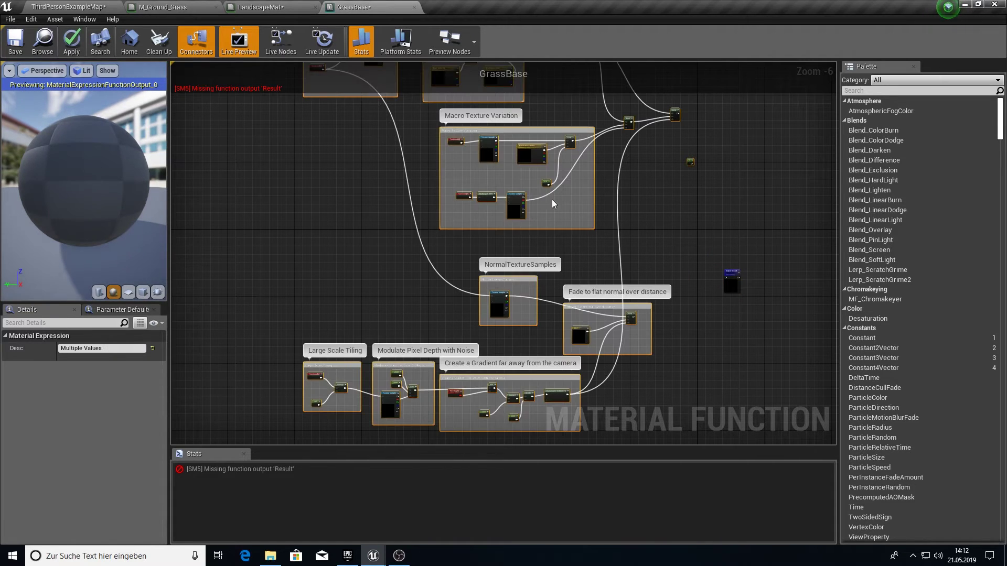
{"action": "left_click_drag", "start_coordinate": [626, 126], "coordinate": [620, 275]}
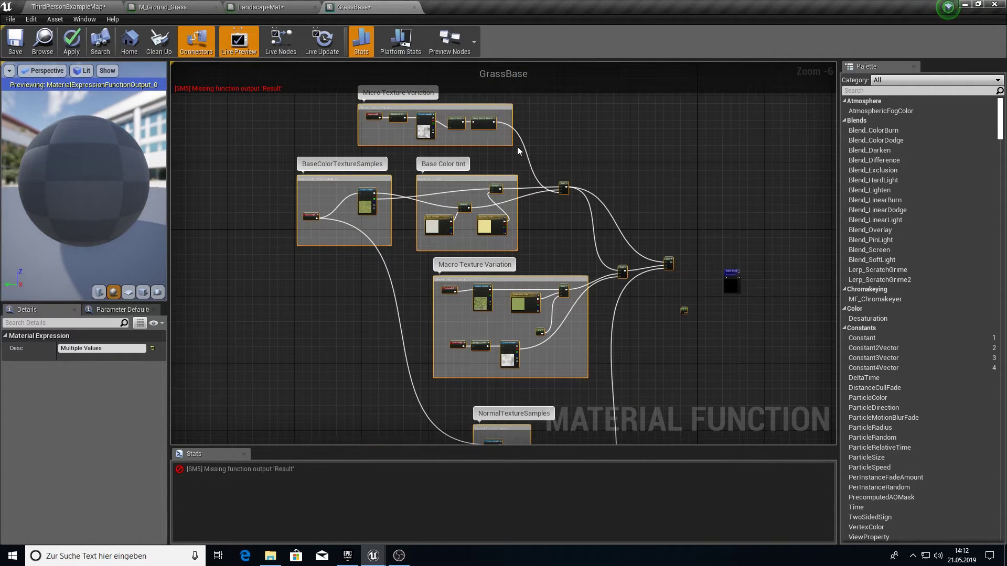
Check which node feeds Base Color in M_Ground_Grass and connect the matching final Lerp in GrassBase to the Output Result node
{"action": "left_click", "coordinate": [124, 2]}
{"action": "left_click", "coordinate": [192, 4]}
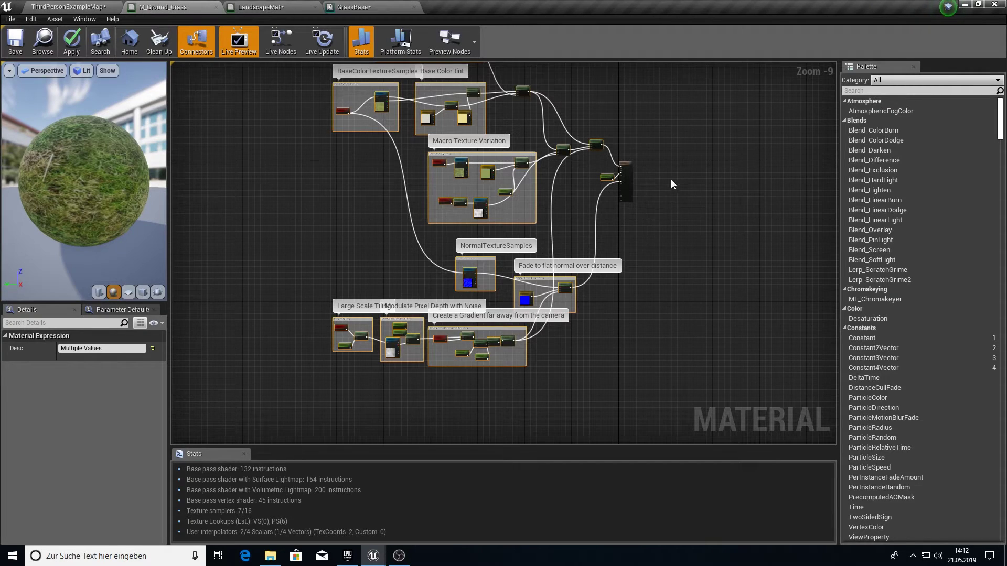
{"action": "scroll", "coordinate": [662, 176], "scroll_direction": "up", "scroll_amount": 6}
{"action": "scroll", "coordinate": [523, 135], "scroll_direction": "up", "scroll_amount": 2}
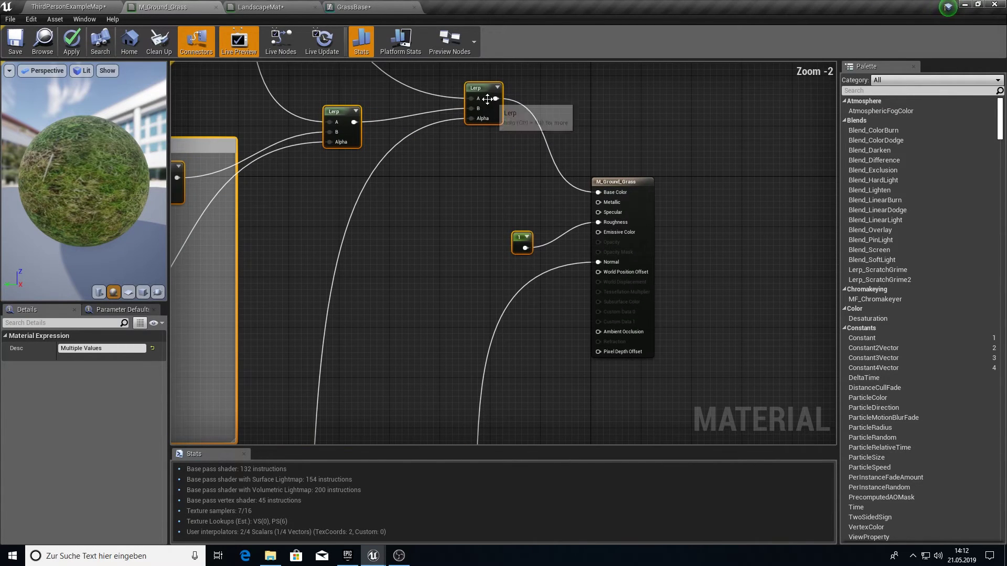
{"action": "left_click", "coordinate": [403, 6]}
{"action": "scroll", "coordinate": [382, 247], "scroll_direction": "up", "scroll_amount": 5}
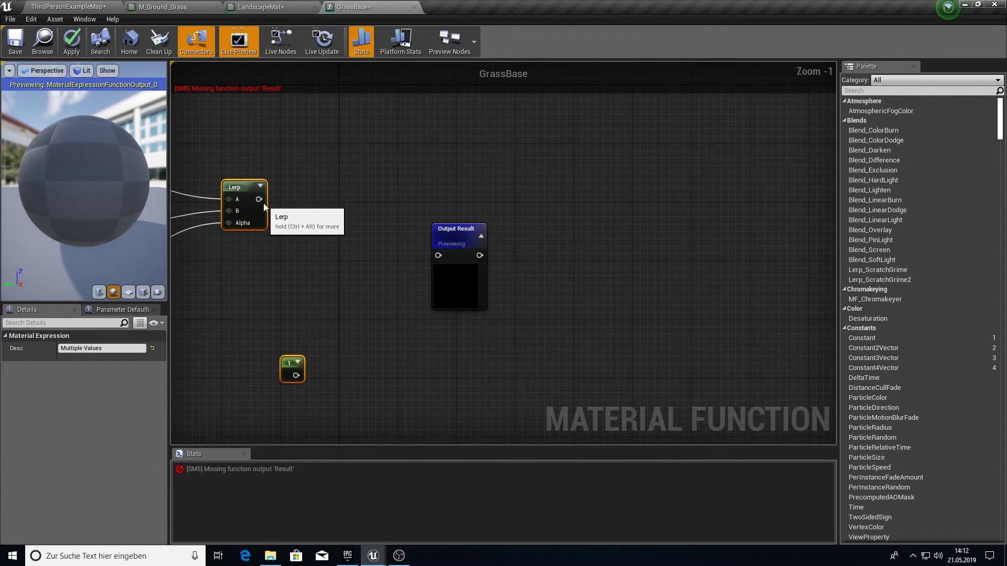
{"action": "left_click_drag", "start_coordinate": [259, 199], "coordinate": [438, 255]}
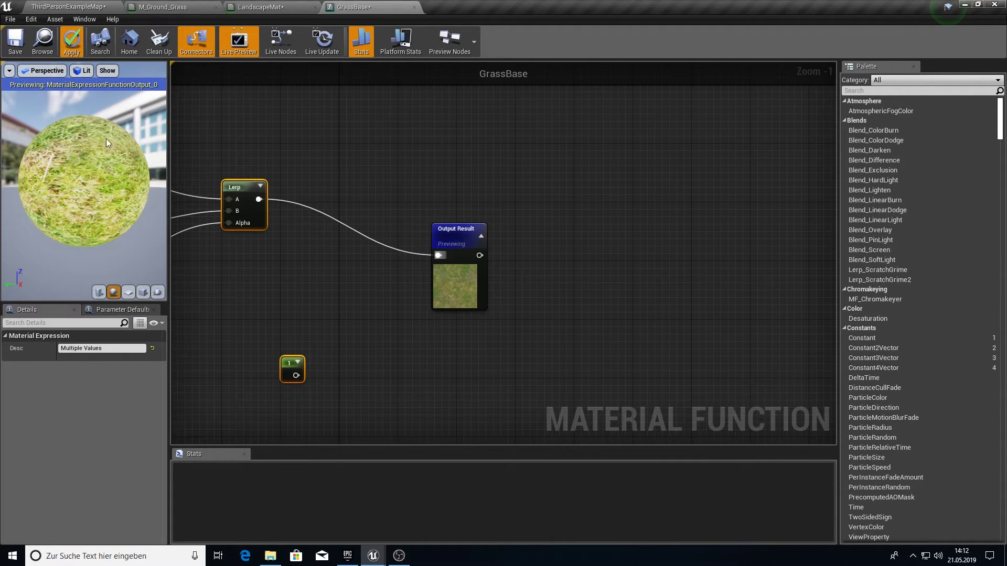
Add the GrassBase function to the LandscapeMat graph and connect its Result to input B of the final Lerp beside the grass slope nodes
{"action": "scroll", "coordinate": [277, 248], "scroll_direction": "down", "scroll_amount": 5}
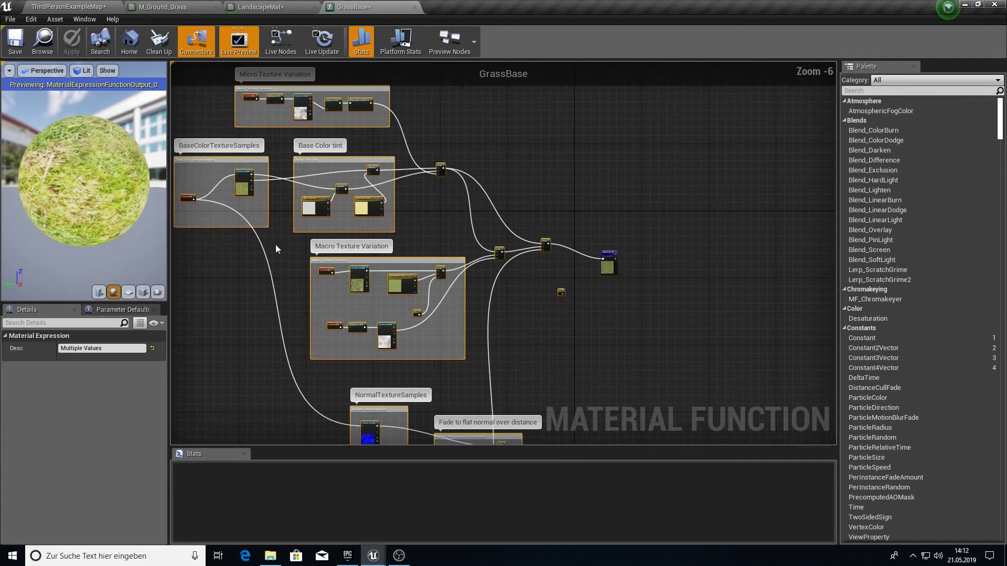
{"action": "left_click", "coordinate": [98, 7]}
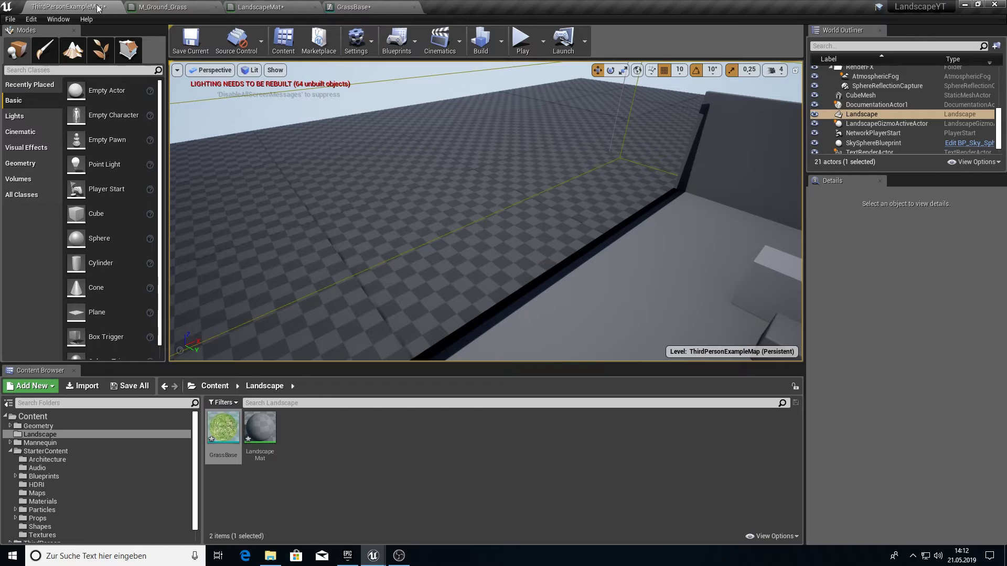
{"action": "left_click_drag", "start_coordinate": [231, 433], "coordinate": [619, 114]}
{"action": "right_click_drag", "start_coordinate": [673, 123], "coordinate": [583, 152]}
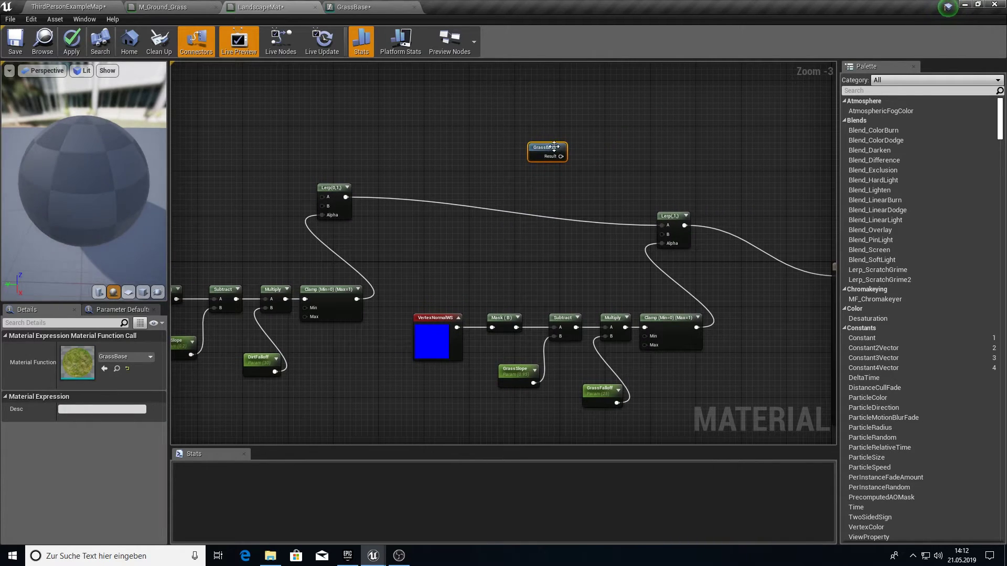
{"action": "left_click_drag", "start_coordinate": [561, 156], "coordinate": [662, 235]}
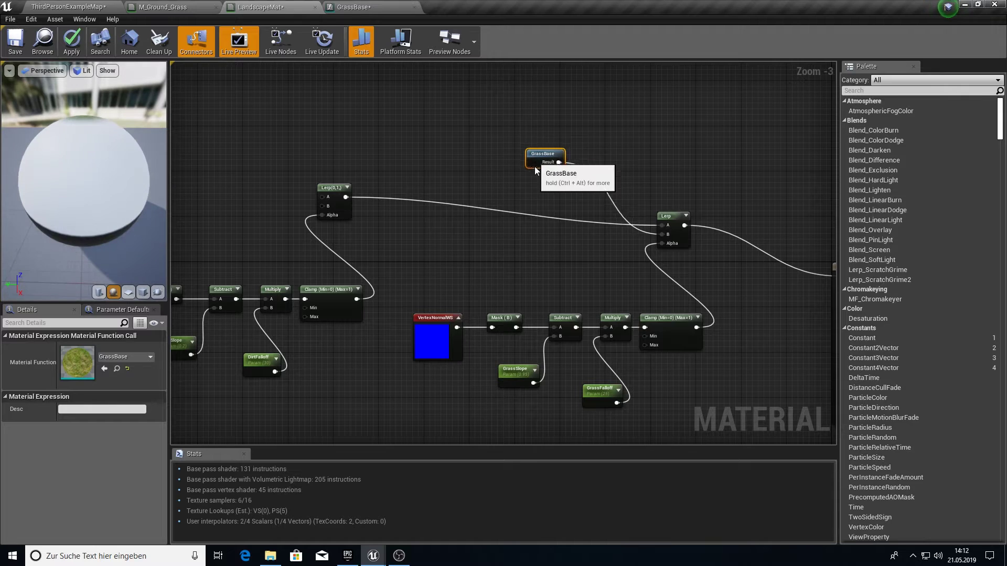
{"action": "left_click_drag", "start_coordinate": [534, 152], "coordinate": [548, 248]}
{"action": "left_click_drag", "start_coordinate": [84, 152], "coordinate": [83, 131]}
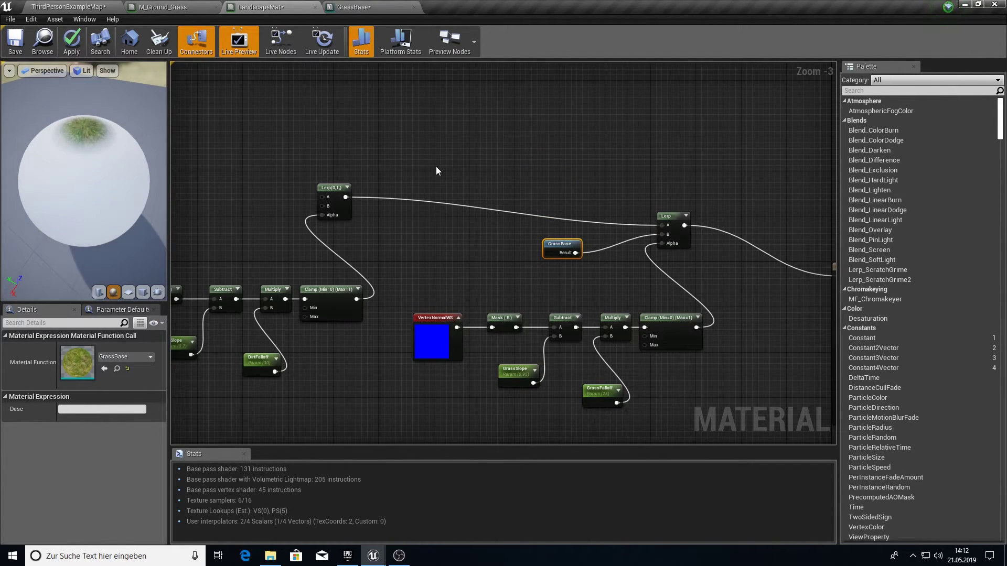
Create a material function named DirtBase in the project's Landscape content folder
{"action": "left_click", "coordinate": [75, 6]}
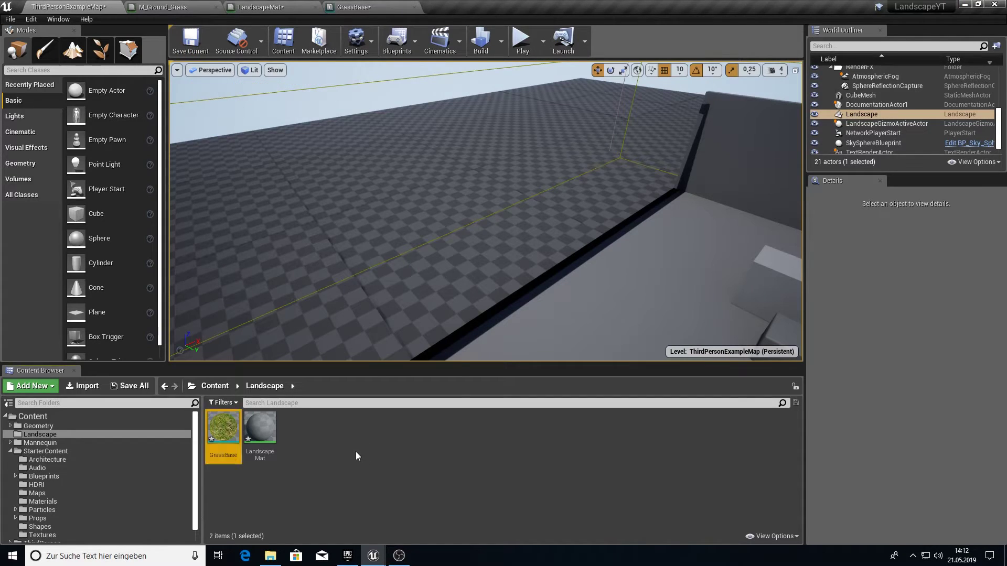
{"action": "right_click", "coordinate": [356, 452]}
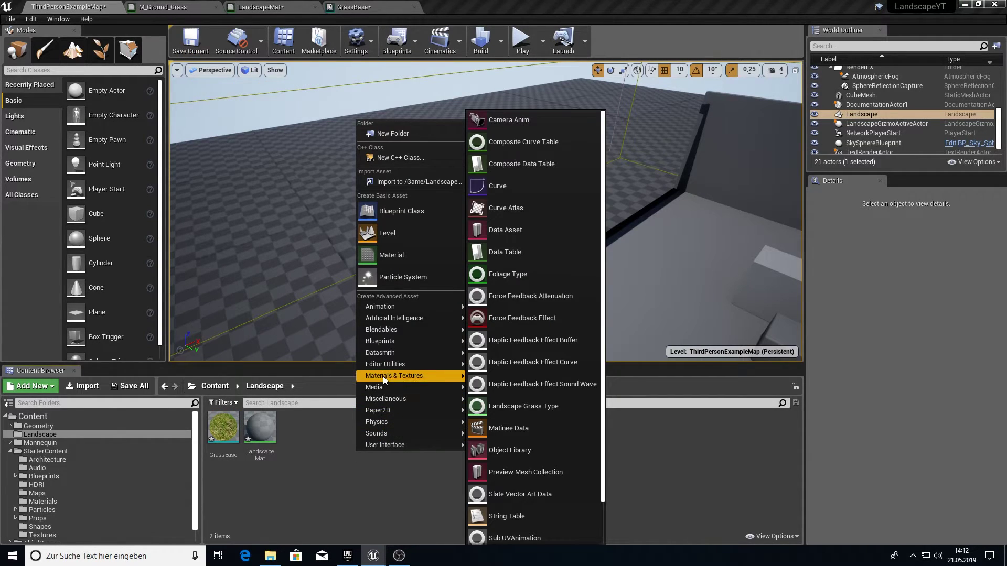
{"action": "mouse_move", "coordinate": [383, 376]}
{"action": "left_click", "coordinate": [515, 403]}
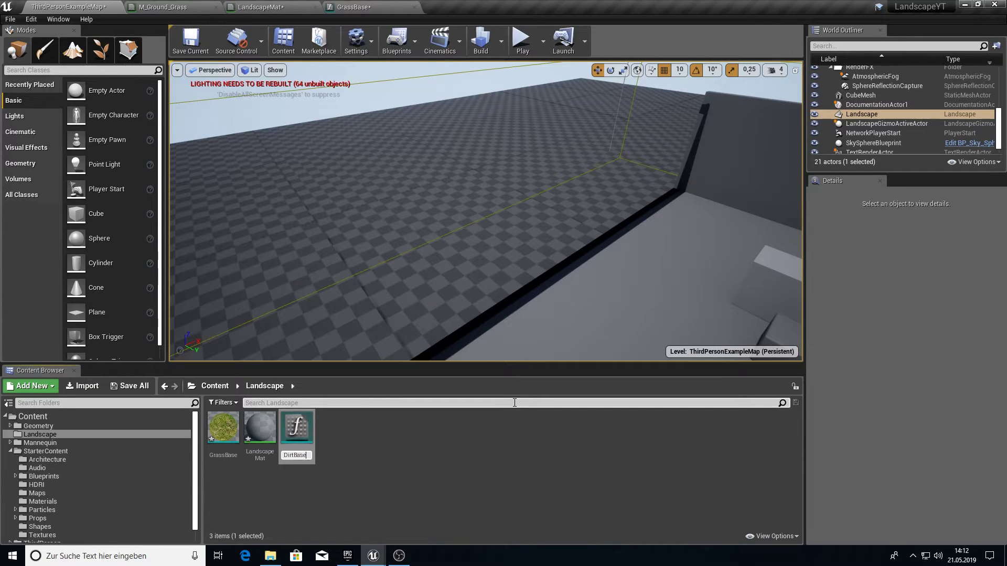
{"action": "key", "text": "Return"}
Create another material function named StoneBase in the Landscape content folder
{"action": "right_click", "coordinate": [373, 467]}
{"action": "mouse_move", "coordinate": [415, 410]}
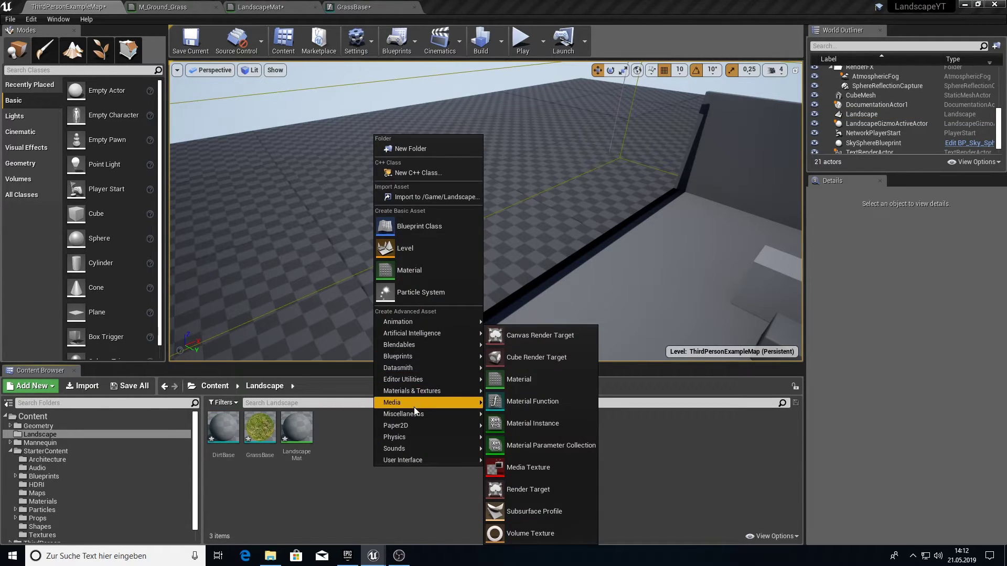
{"action": "left_click", "coordinate": [534, 403]}
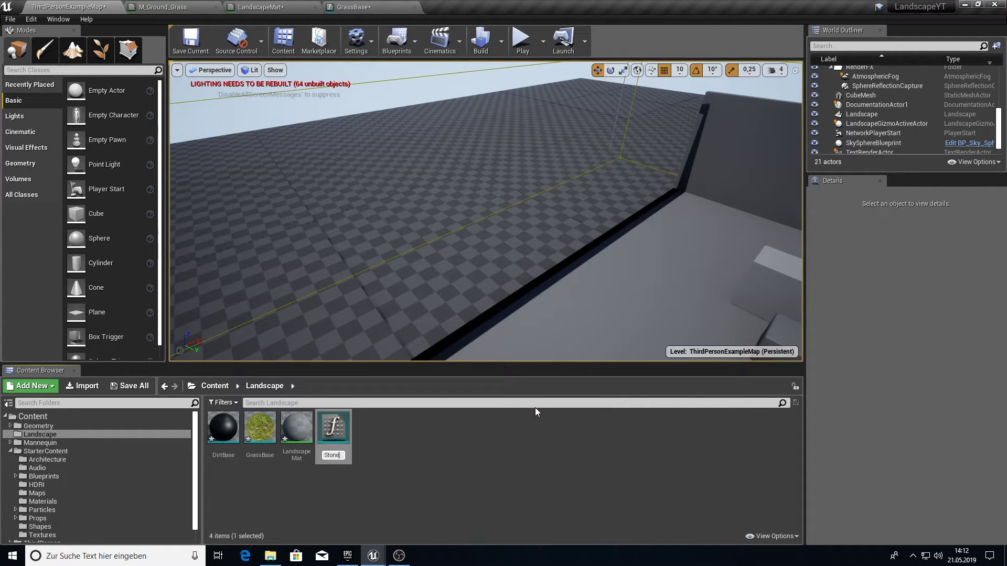
{"action": "type", "text": "StoneBase"}
{"action": "key", "text": "Return"}
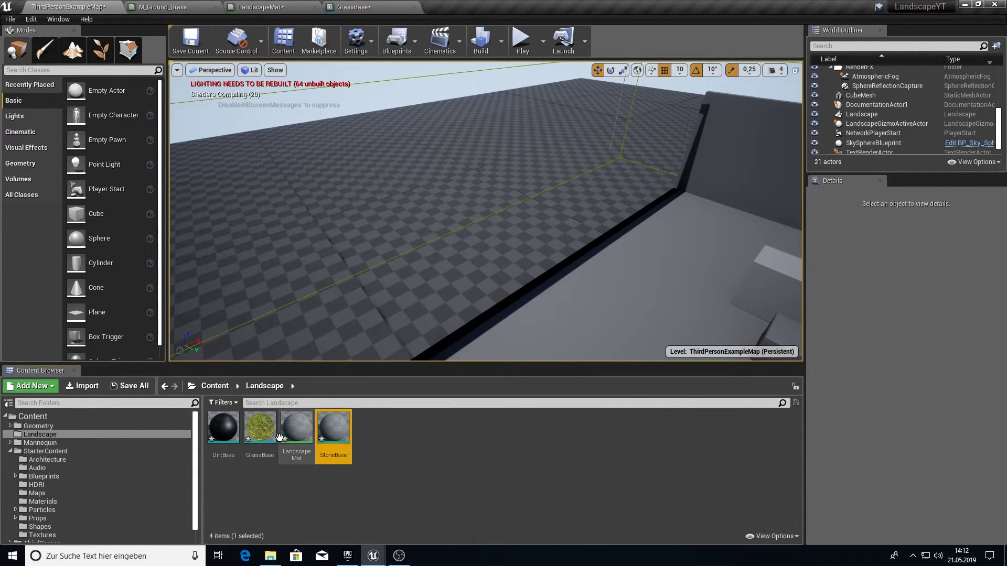
Copy the node network feeding the M_Concrete_Grime starter material and paste it into the DirtBase function
{"action": "double_click", "coordinate": [224, 427]}
{"action": "left_click", "coordinate": [69, 7]}
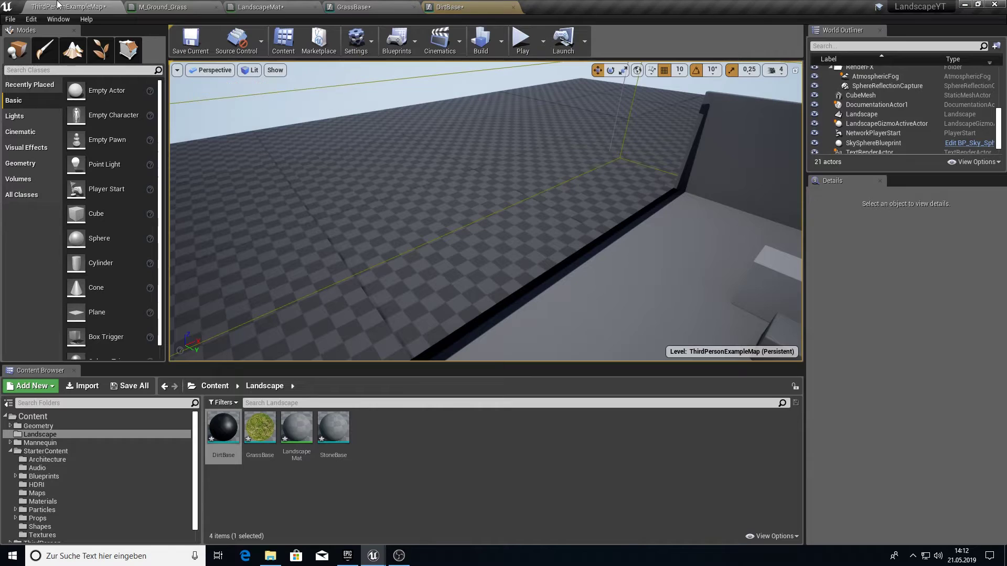
{"action": "left_click", "coordinate": [51, 502]}
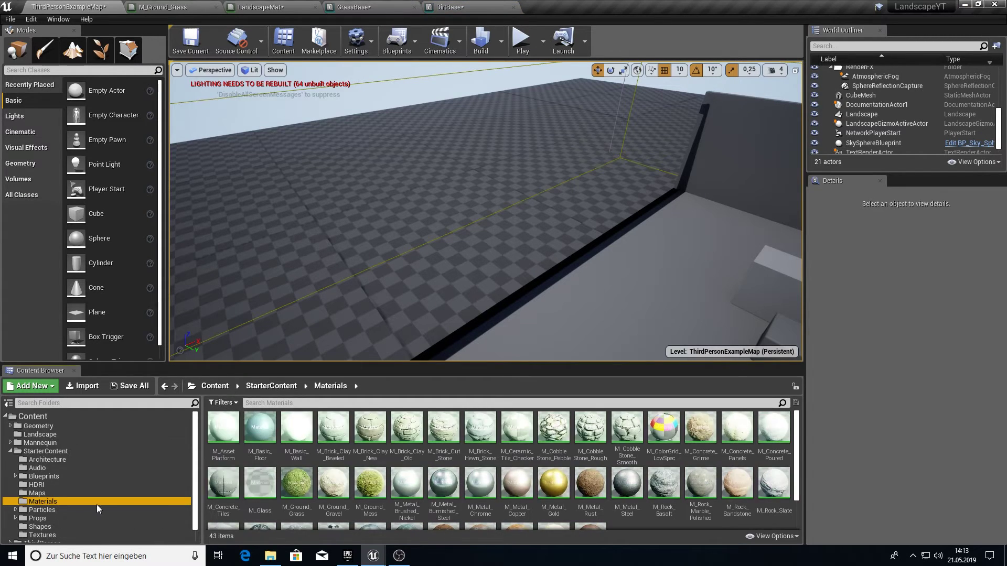
{"action": "double_click", "coordinate": [701, 431]}
{"action": "scroll", "coordinate": [455, 248], "scroll_direction": "down", "scroll_amount": 10}
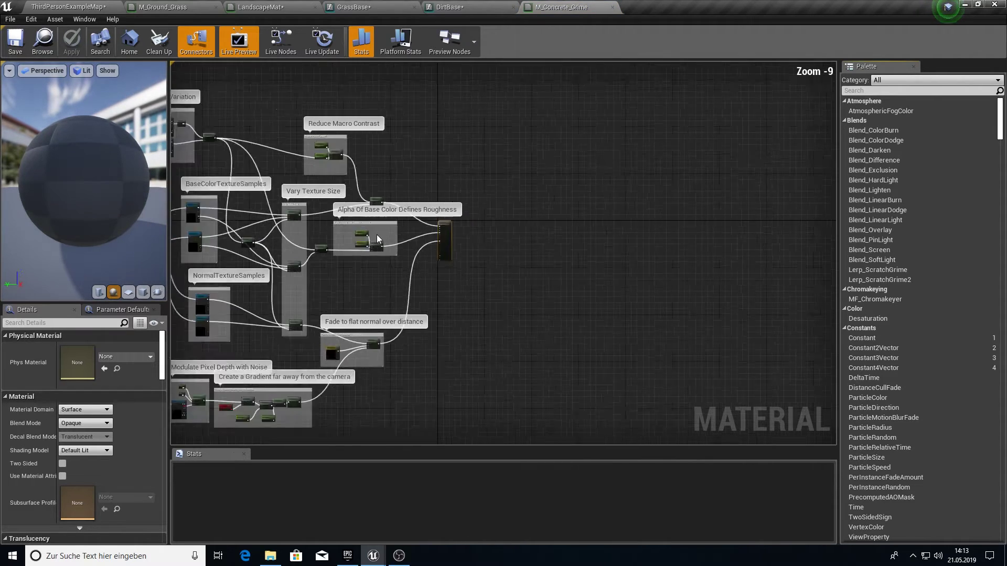
{"action": "left_click_drag", "start_coordinate": [356, 85], "coordinate": [638, 387]}
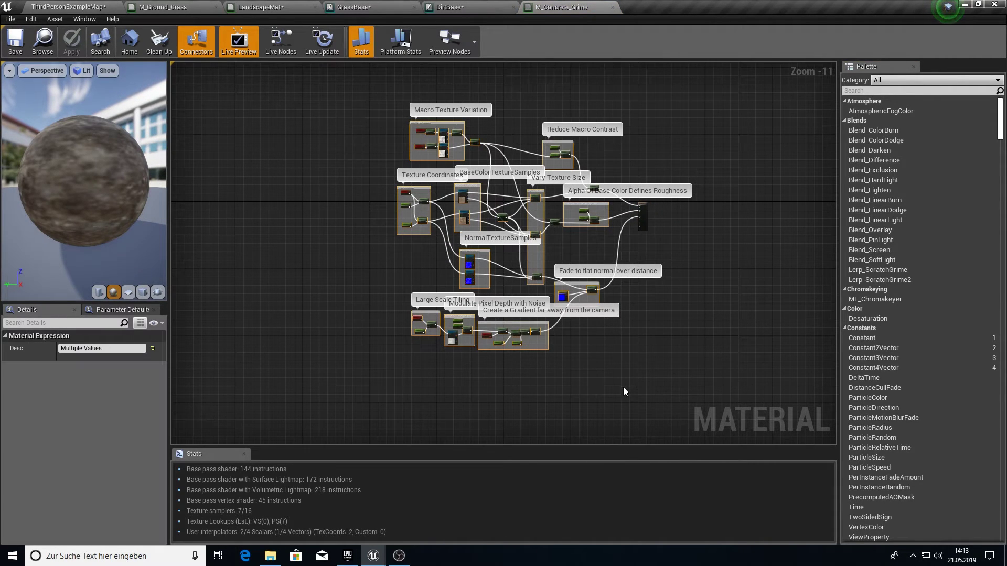
{"action": "key", "text": "ctrl+c"}
{"action": "left_click", "coordinate": [427, 6]}
{"action": "left_click", "coordinate": [329, 185]}
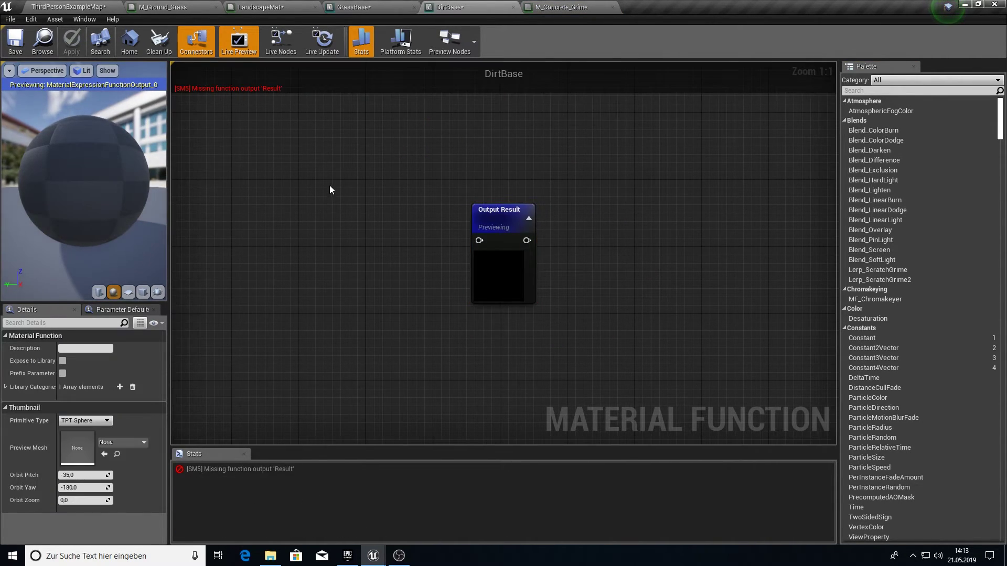
{"action": "key", "text": "ctrl+v"}
Connect the final Multiply of the base color network in DirtBase to the Output Result node and apply the function
{"action": "scroll", "coordinate": [633, 265], "scroll_direction": "down", "scroll_amount": 2}
{"action": "left_click_drag", "start_coordinate": [677, 284], "coordinate": [645, 243]}
{"action": "scroll", "coordinate": [622, 198], "scroll_direction": "up", "scroll_amount": 4}
{"action": "scroll", "coordinate": [622, 196], "scroll_direction": "up", "scroll_amount": 2}
{"action": "left_click_drag", "start_coordinate": [341, 102], "coordinate": [697, 370]}
{"action": "left_click", "coordinate": [71, 42]}
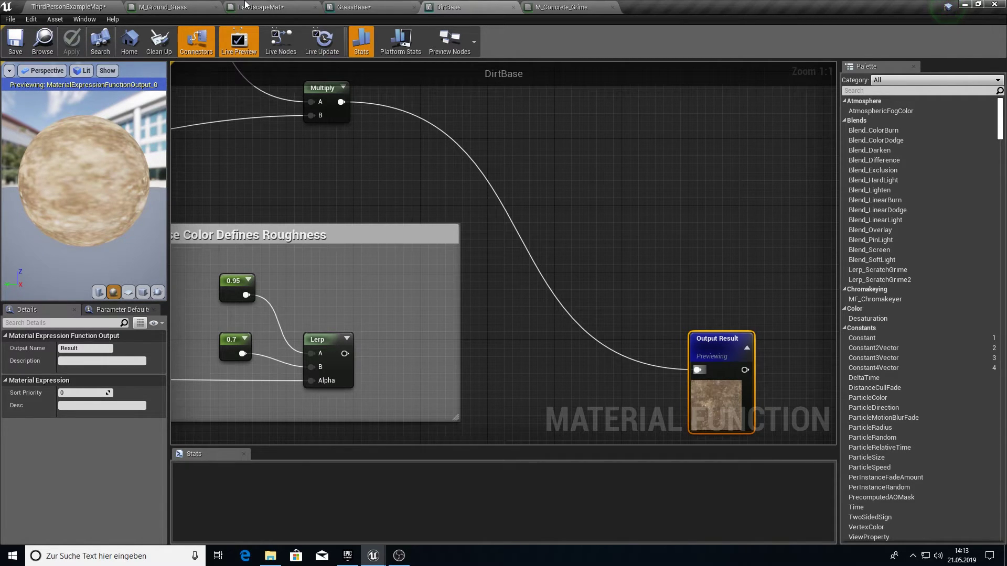
Copy the node network feeding the M_Rock_Basalt starter material and paste it into the StoneBase function
{"action": "left_click", "coordinate": [89, 6]}
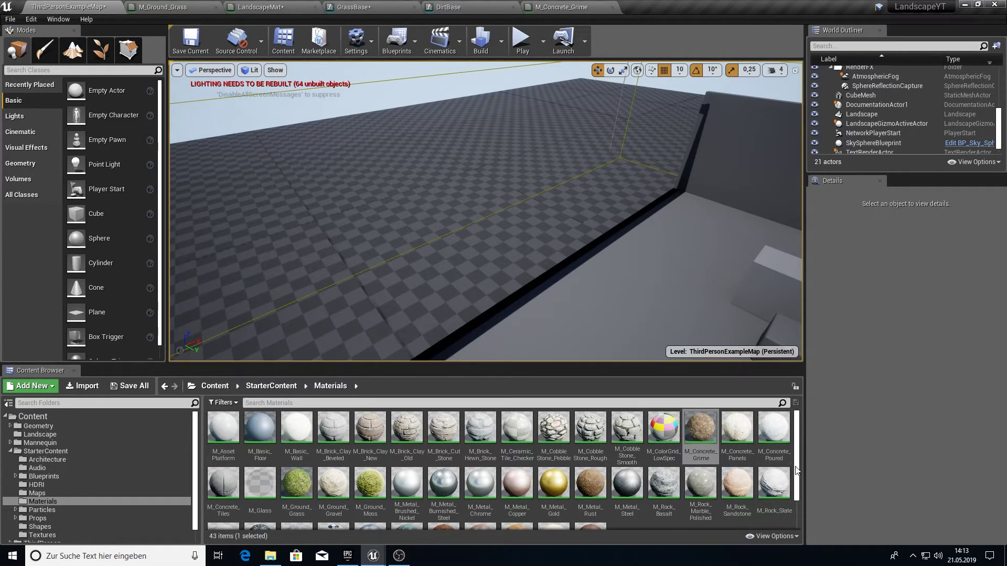
{"action": "double_click", "coordinate": [664, 482]}
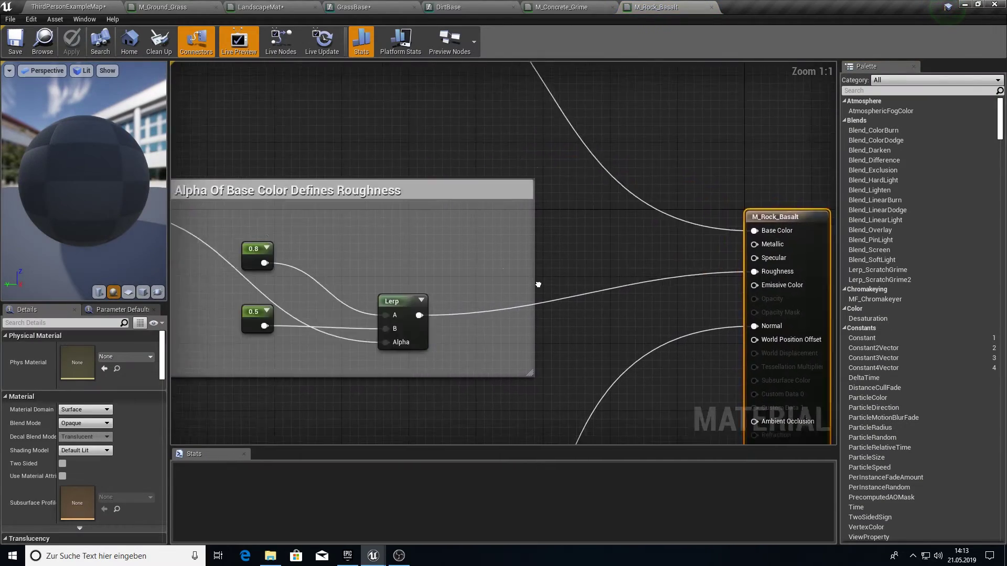
{"action": "scroll", "coordinate": [691, 292], "scroll_direction": "down", "scroll_amount": 3}
{"action": "left_click_drag", "start_coordinate": [379, 131], "coordinate": [744, 373]}
{"action": "left_click", "coordinate": [68, 6]}
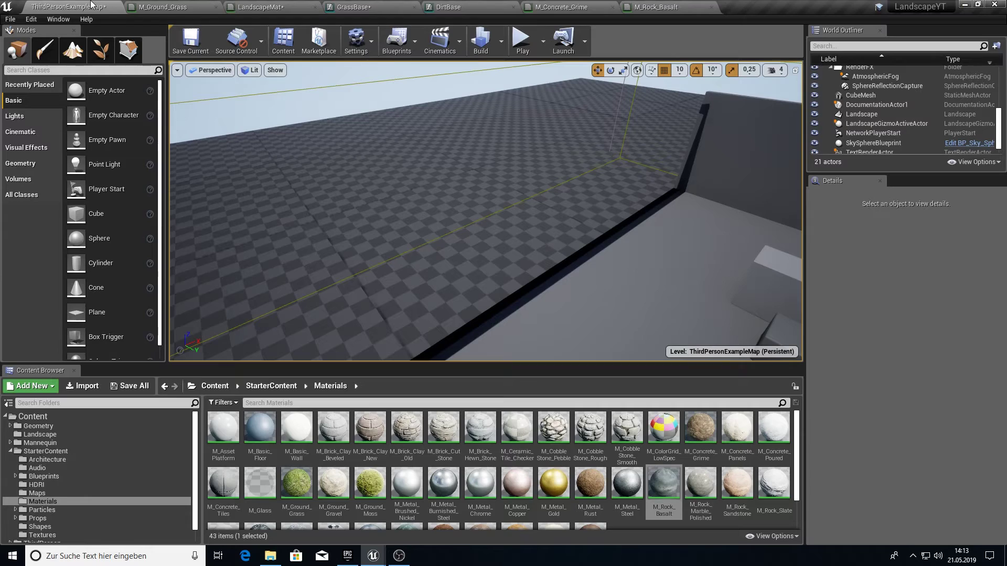
{"action": "left_click", "coordinate": [40, 434]}
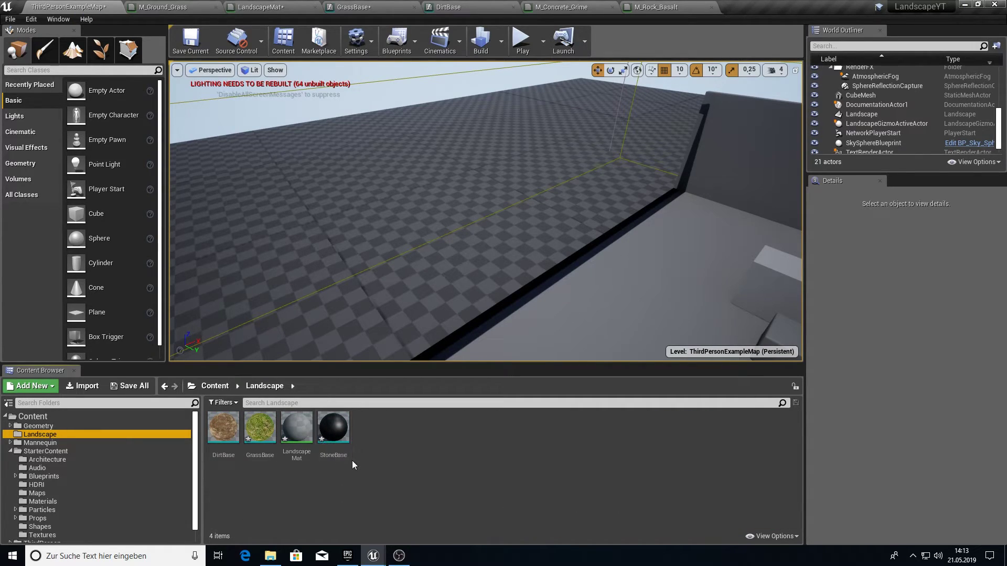
{"action": "double_click", "coordinate": [331, 440]}
{"action": "left_click", "coordinate": [398, 289]}
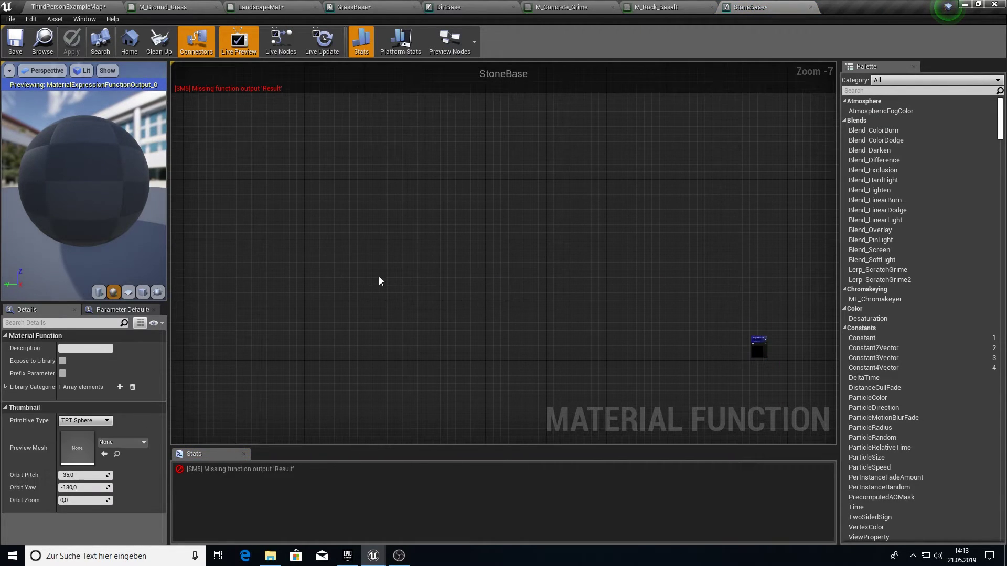
{"action": "key", "text": "ctrl+v"}
Connect the final base color node in StoneBase to the Output Result node and apply the function
{"action": "scroll", "coordinate": [514, 181], "scroll_direction": "up", "scroll_amount": 2}
{"action": "left_click_drag", "start_coordinate": [549, 174], "coordinate": [613, 282]}
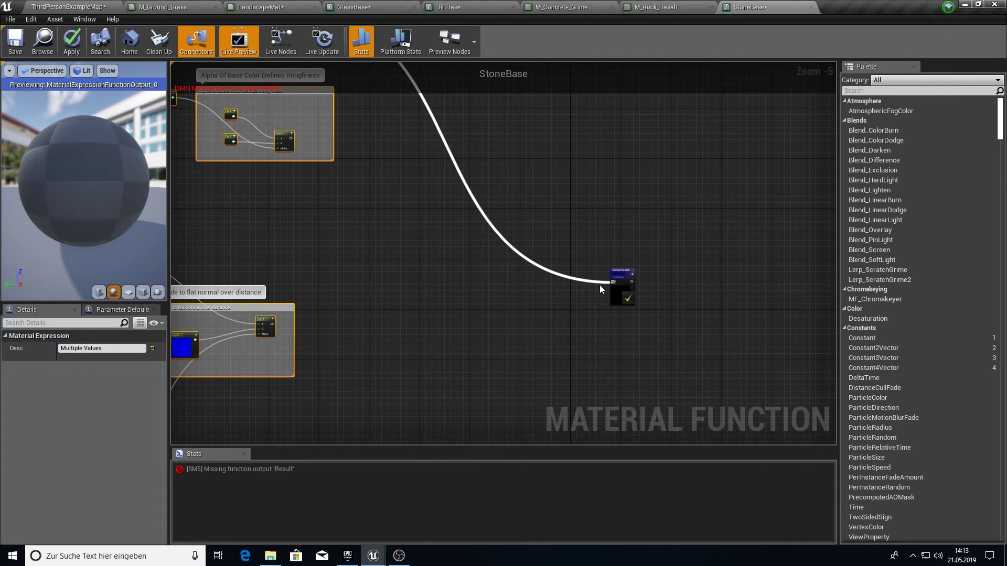
{"action": "left_click", "coordinate": [73, 42]}
{"action": "left_click", "coordinate": [594, 357]}
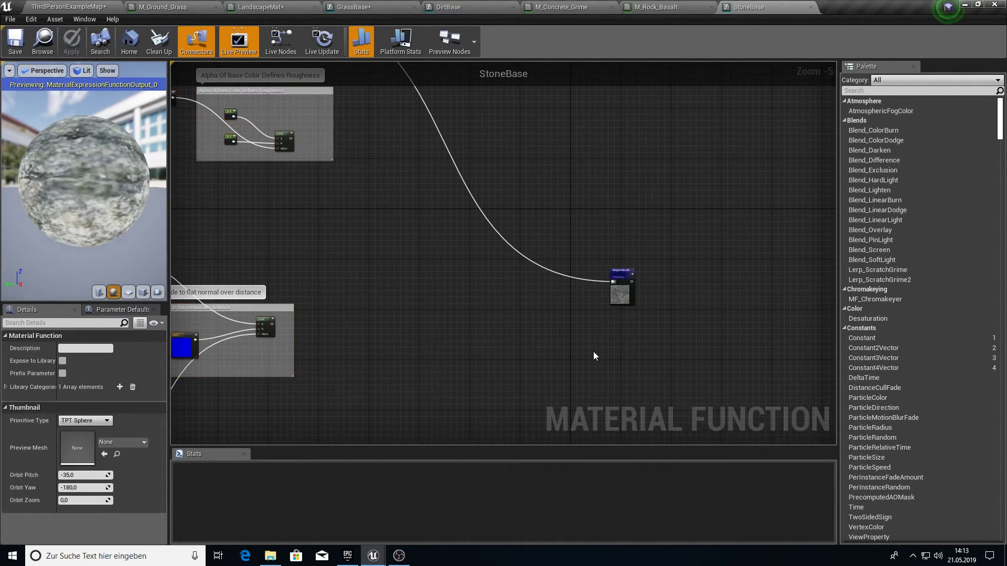
Add DirtBase and StoneBase to the LandscapeMat graph, connecting StoneBase to input A and DirtBase to input B of the dirt Lerp
{"action": "left_click", "coordinate": [99, 6]}
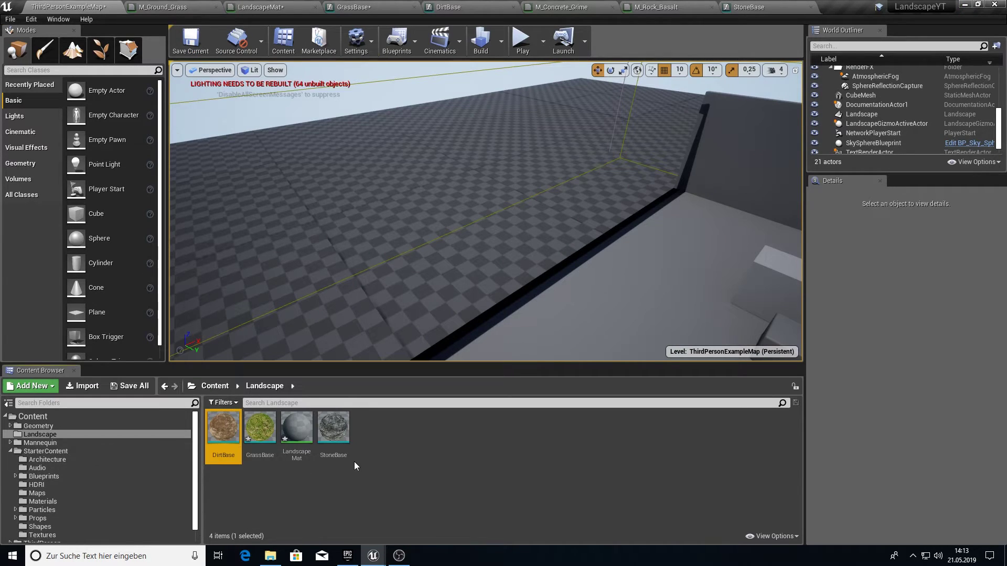
{"action": "left_click", "coordinate": [333, 435], "text": "ctrl"}
{"action": "left_click_drag", "start_coordinate": [334, 435], "coordinate": [355, 222]}
{"action": "left_click_drag", "start_coordinate": [320, 197], "coordinate": [321, 199]}
{"action": "left_click_drag", "start_coordinate": [311, 139], "coordinate": [322, 197]}
{"action": "left_click_drag", "start_coordinate": [292, 138], "coordinate": [244, 223]}
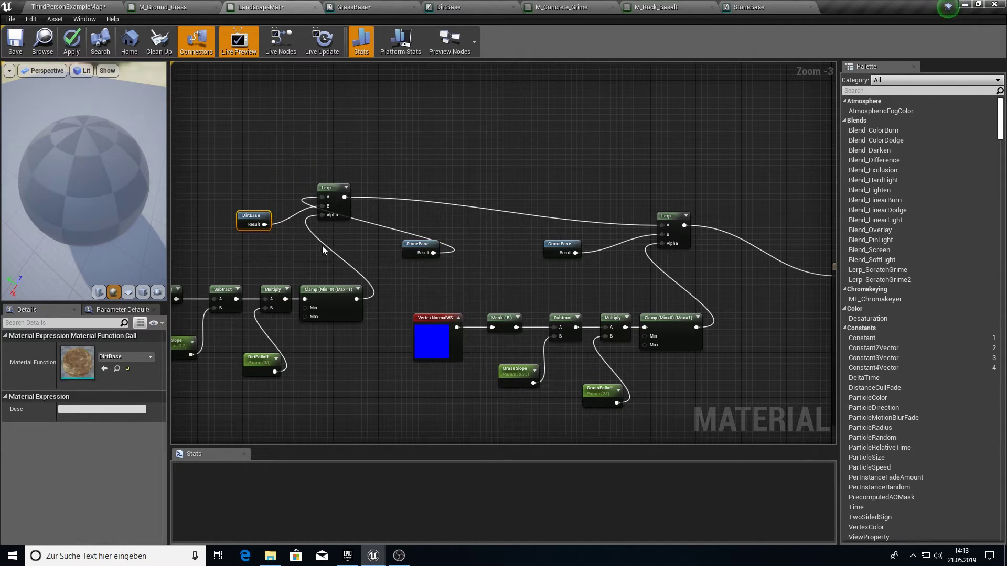
Place the StoneBase node above DirtBase beside the dirt Lerp, check the blend on the preview sphere, and apply LandscapeMat
{"action": "left_click_drag", "start_coordinate": [424, 246], "coordinate": [242, 157]}
{"action": "mouse_move", "coordinate": [121, 162]}
{"action": "left_mouse_down"}
{"action": "mouse_move", "coordinate": [84, 142]}
{"action": "mouse_move", "coordinate": [116, 144]}
{"action": "left_mouse_up"}
{"action": "left_click", "coordinate": [69, 51]}
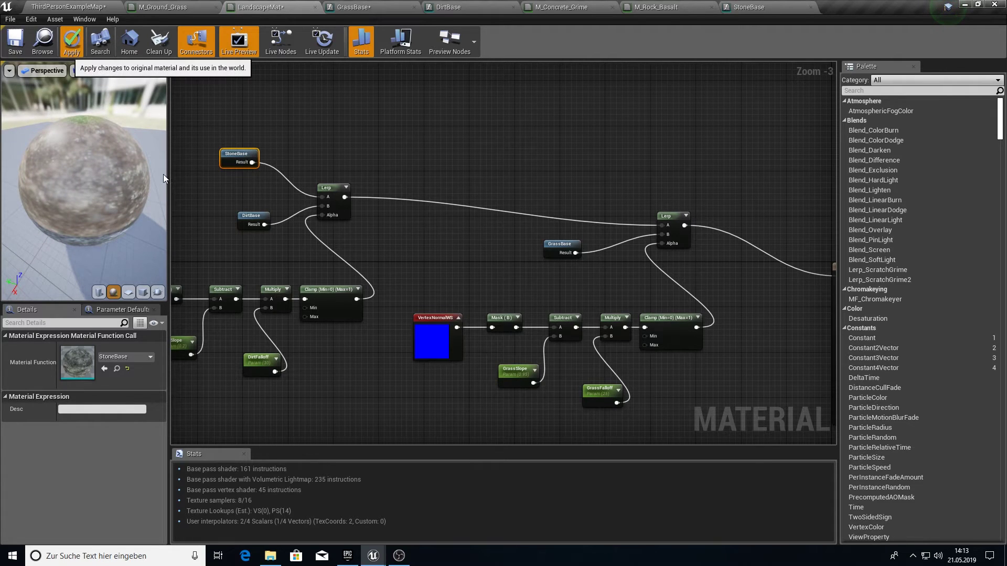
{"action": "left_click", "coordinate": [393, 161]}
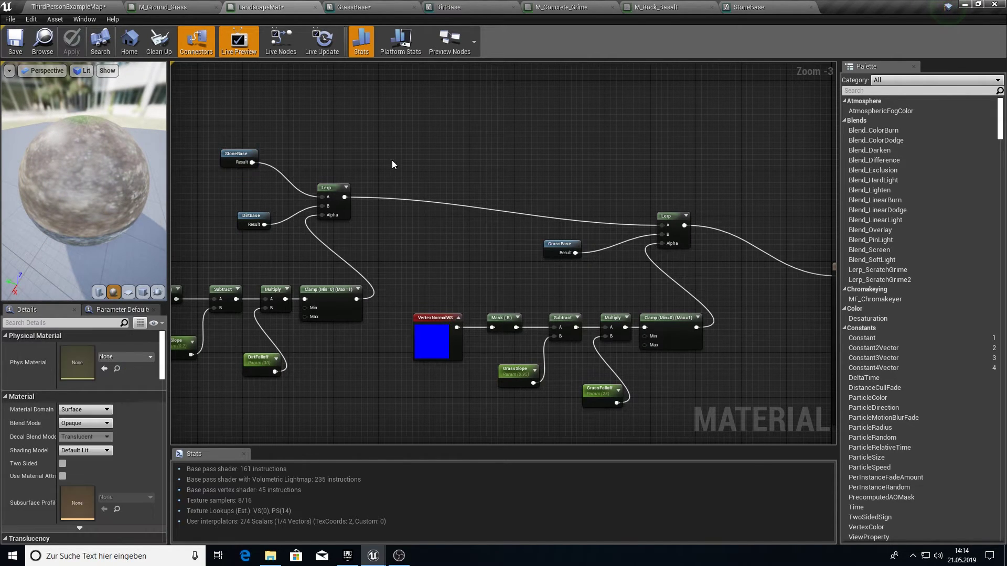
Create a material instance of LandscapeMat with the default name and assign it as the Landscape Material of the level's Landscape
{"action": "left_click", "coordinate": [109, 5]}
{"action": "left_click", "coordinate": [418, 207]}
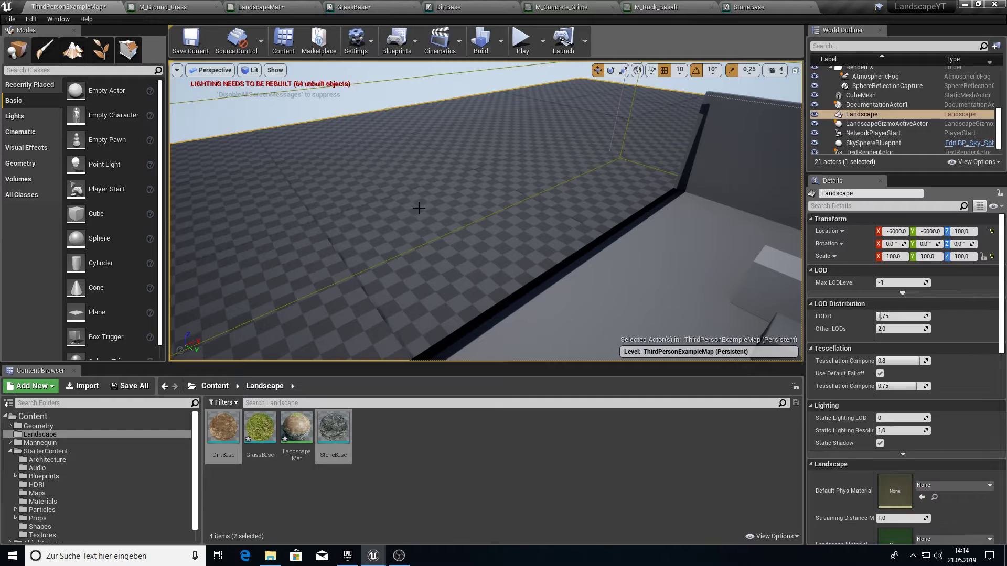
{"action": "right_click_drag", "start_coordinate": [418, 207], "coordinate": [356, 202]}
{"action": "scroll", "coordinate": [834, 452], "scroll_direction": "down", "scroll_amount": 3}
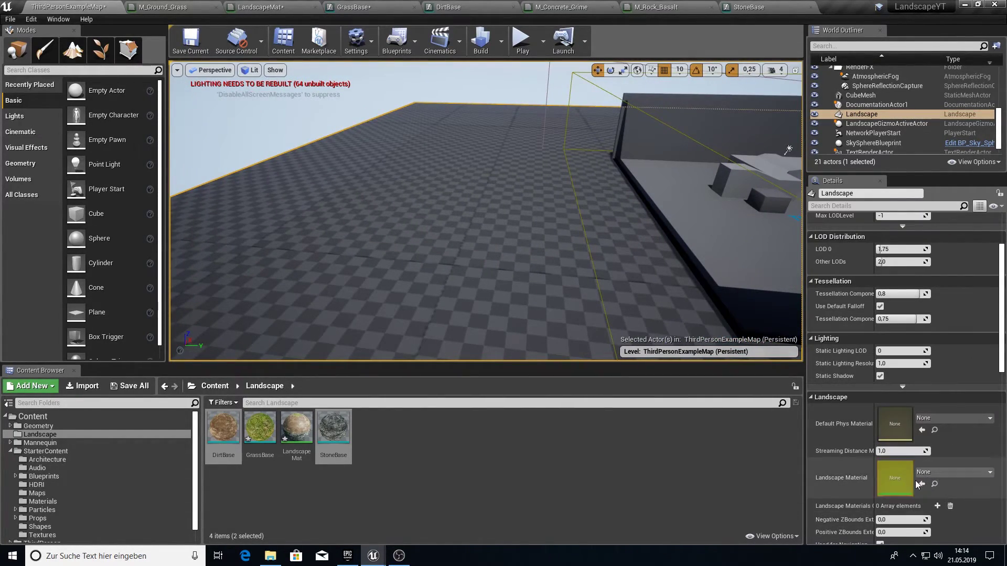
{"action": "left_click", "coordinate": [298, 435]}
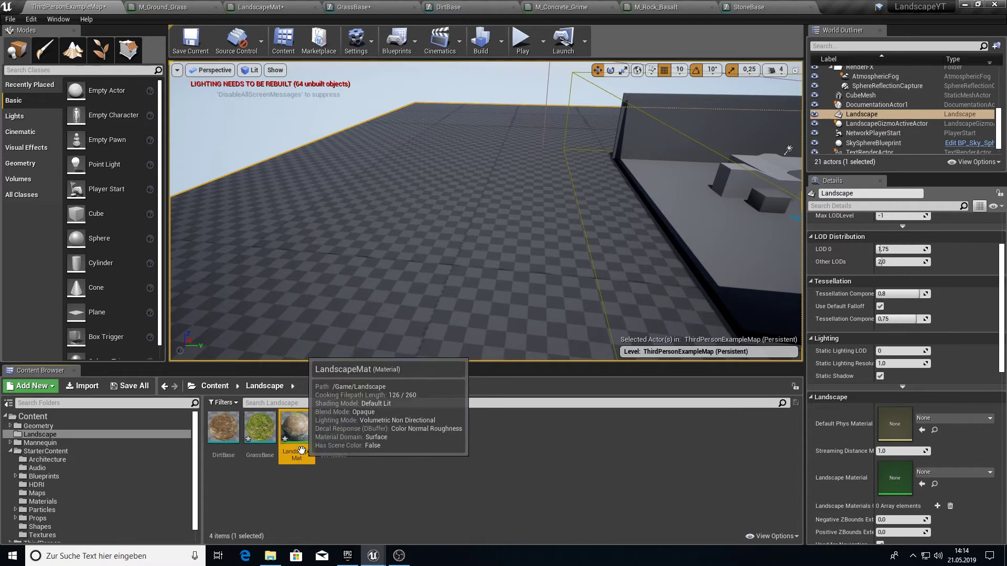
{"action": "right_click", "coordinate": [301, 445]}
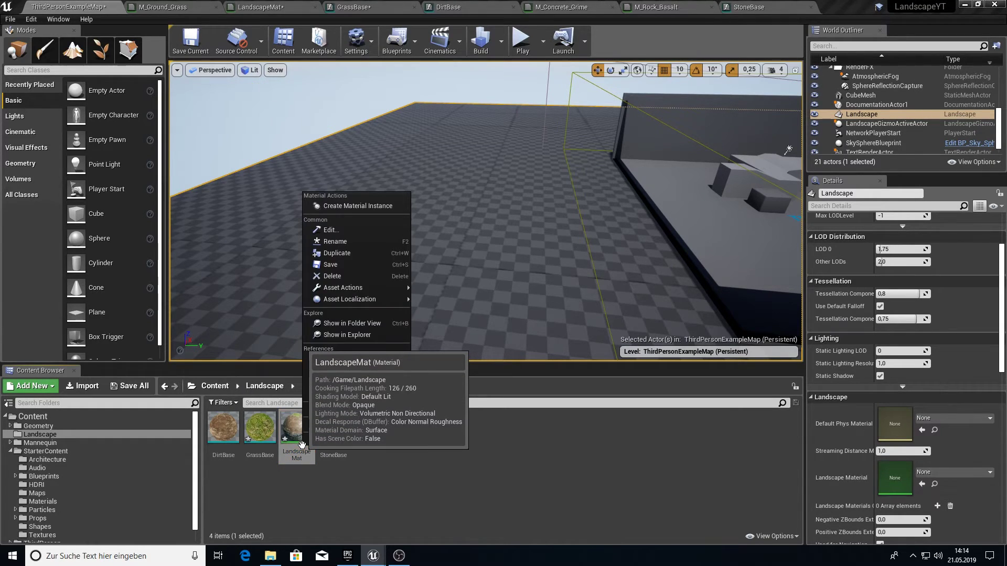
{"action": "left_click", "coordinate": [369, 206]}
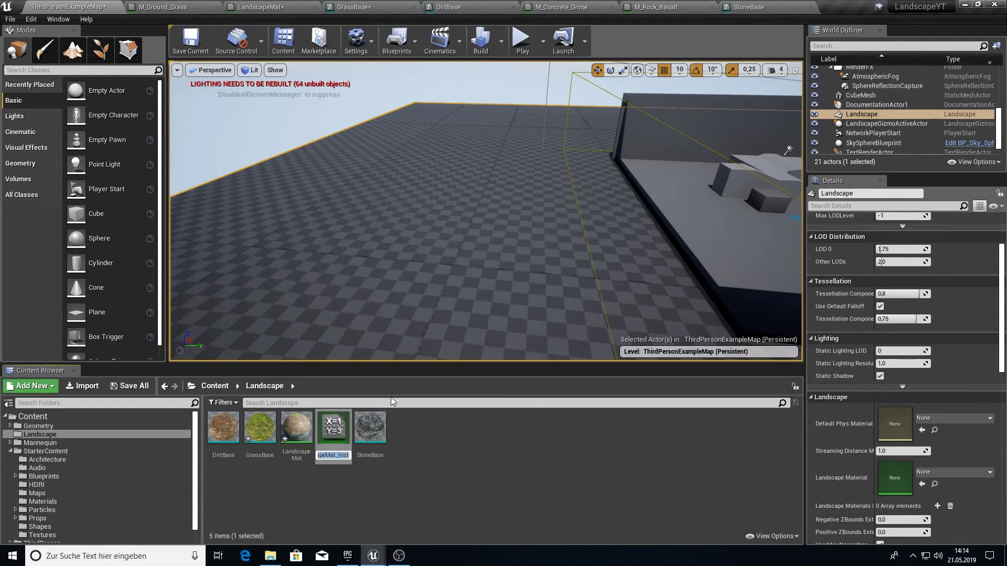
{"action": "key", "text": "Return"}
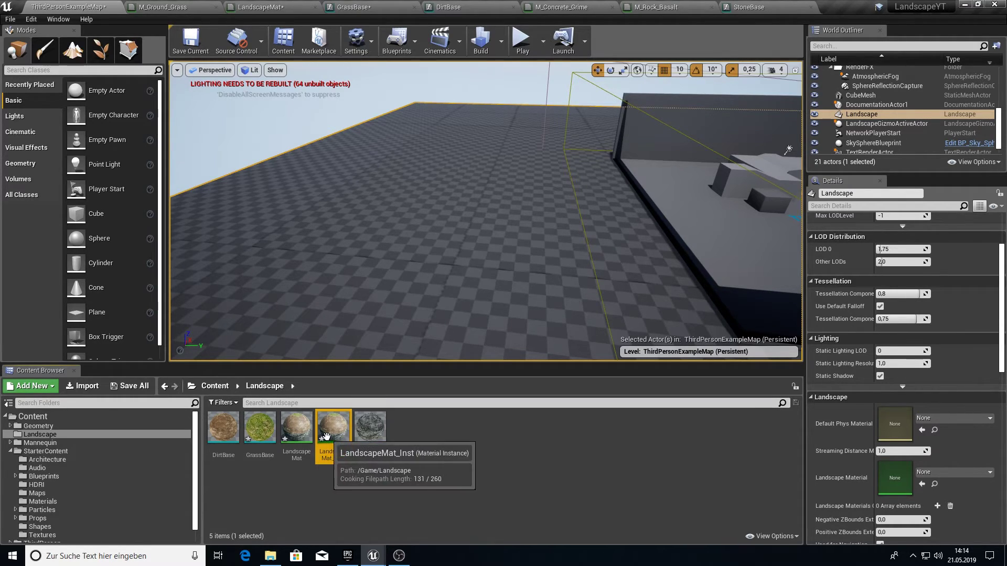
{"action": "left_click_drag", "start_coordinate": [326, 436], "coordinate": [895, 478]}
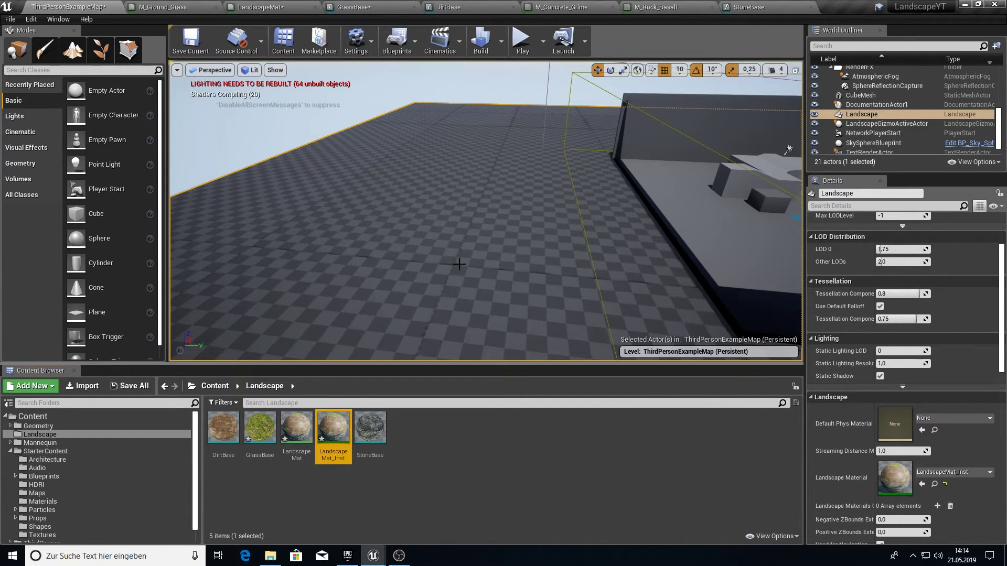
Raise a hill on the landscape beside the arena using the Sculpt tool with strength 0.3 and brush size 2048
{"action": "right_click_drag", "start_coordinate": [484, 216], "coordinate": [484, 216]}
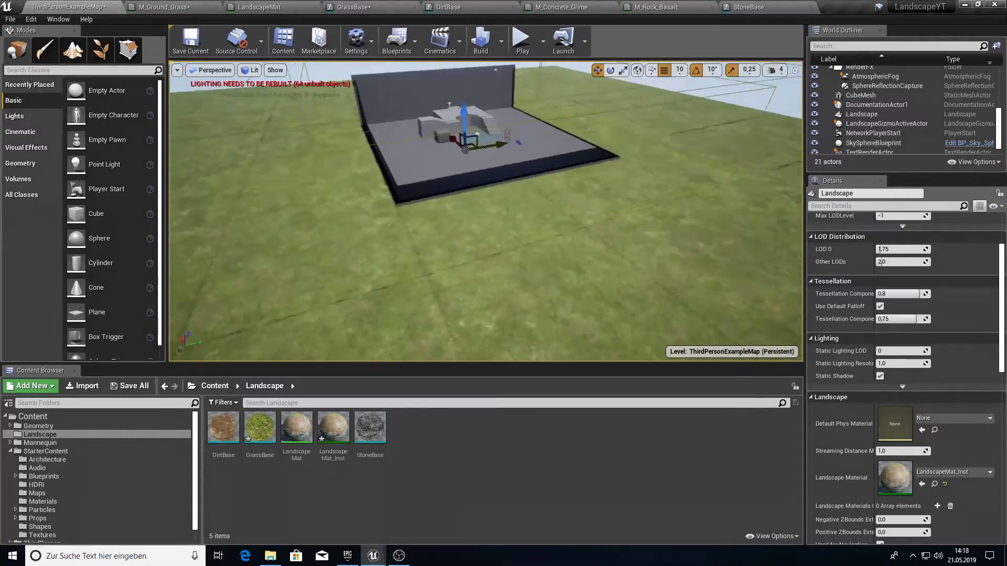
{"action": "right_click_drag", "start_coordinate": [484, 216], "coordinate": [629, 273]}
{"action": "right_click_drag", "start_coordinate": [612, 235], "coordinate": [612, 234]}
{"action": "right_click_drag", "start_coordinate": [424, 100], "coordinate": [424, 100]}
{"action": "right_click_drag", "start_coordinate": [573, 192], "coordinate": [574, 192]}
{"action": "right_click_drag", "start_coordinate": [503, 207], "coordinate": [503, 207]}
{"action": "left_click", "coordinate": [73, 49]}
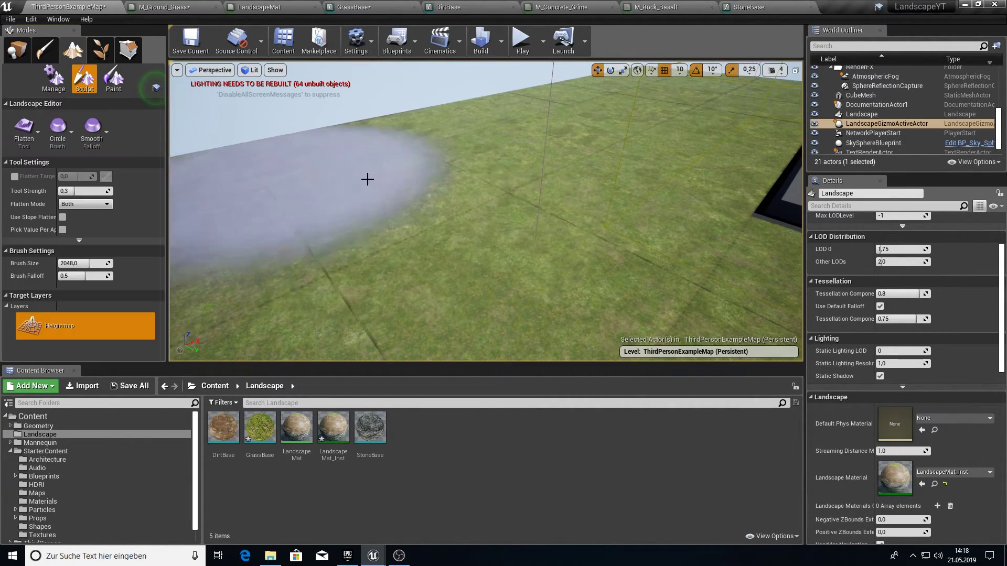
{"action": "left_click", "coordinate": [24, 131]}
{"action": "left_click", "coordinate": [64, 136]}
{"action": "mouse_move", "coordinate": [395, 142]}
{"action": "left_mouse_down"}
{"action": "mouse_move", "coordinate": [434, 149]}
{"action": "mouse_move", "coordinate": [538, 127]}
{"action": "left_mouse_up"}
Sculpt the hill higher and wider toward the landscape's edge, and return to Place mode
{"action": "right_click_drag", "start_coordinate": [538, 127], "coordinate": [401, 119]}
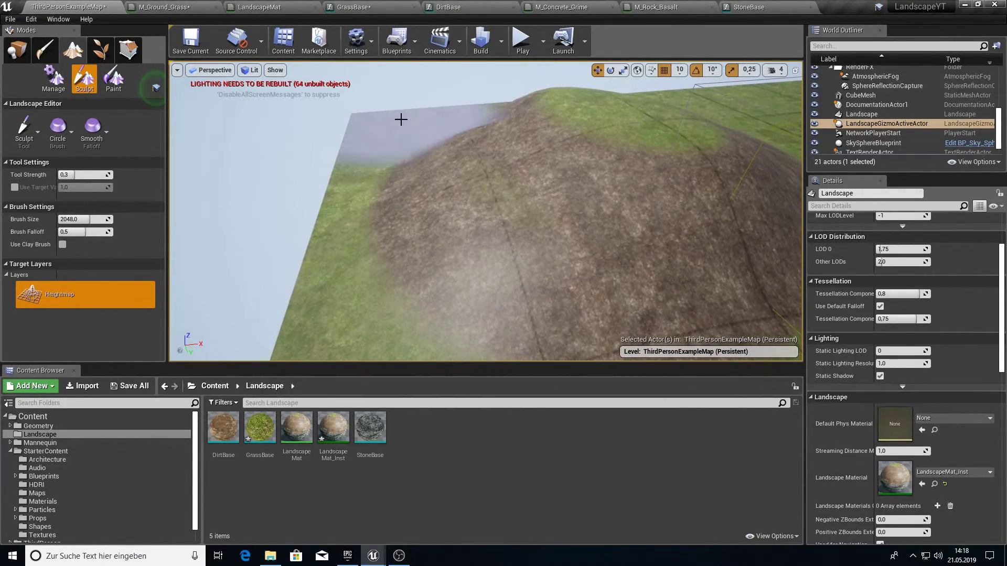
{"action": "left_click_drag", "start_coordinate": [434, 135], "coordinate": [478, 182]}
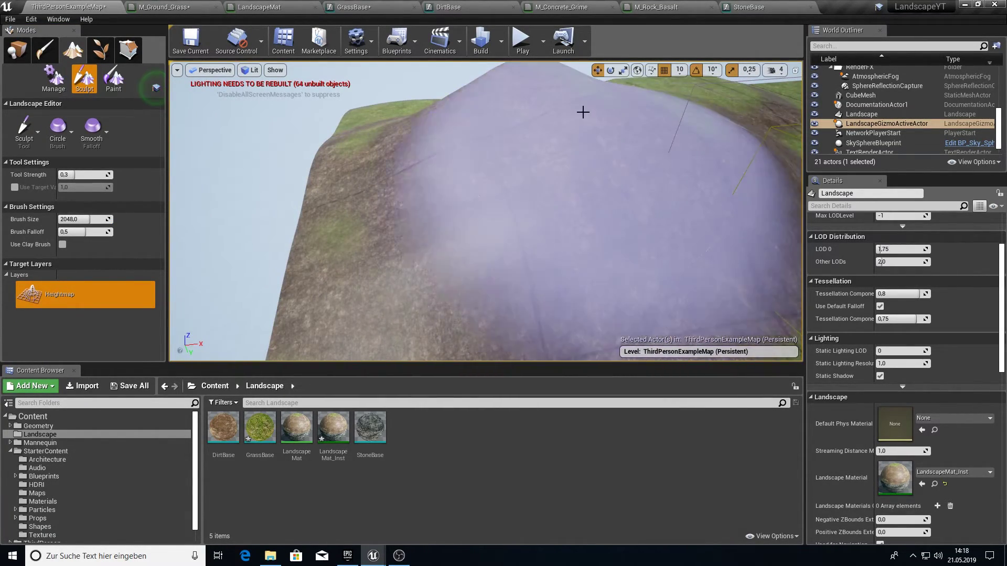
{"action": "right_click_drag", "start_coordinate": [589, 110], "coordinate": [584, 110]}
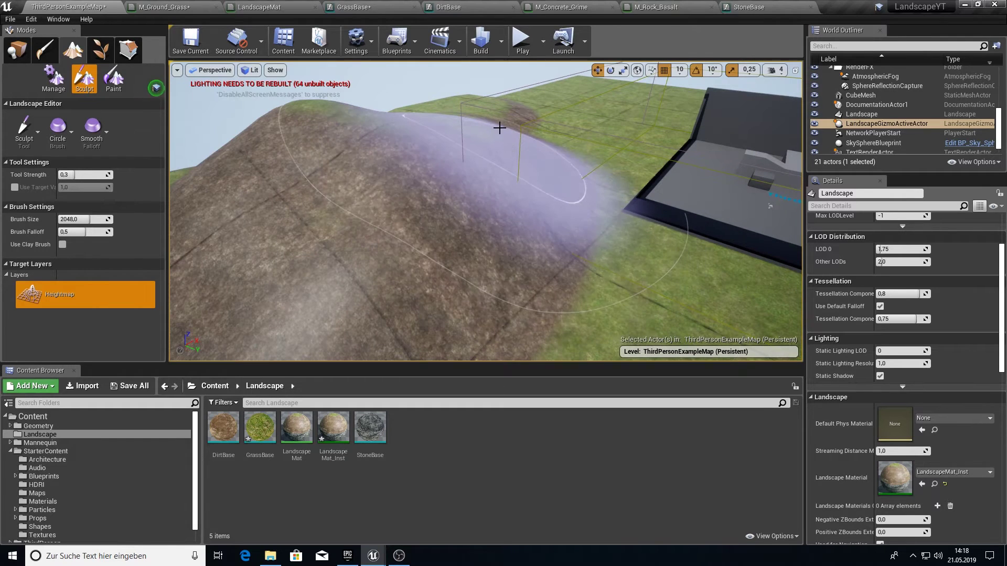
{"action": "mouse_move", "coordinate": [526, 158]}
{"action": "left_mouse_down"}
{"action": "mouse_move", "coordinate": [411, 187]}
{"action": "mouse_move", "coordinate": [483, 206]}
{"action": "mouse_move", "coordinate": [479, 189]}
{"action": "mouse_move", "coordinate": [358, 297]}
{"action": "mouse_move", "coordinate": [540, 288]}
{"action": "mouse_move", "coordinate": [512, 189]}
{"action": "mouse_move", "coordinate": [366, 204]}
{"action": "left_mouse_up"}
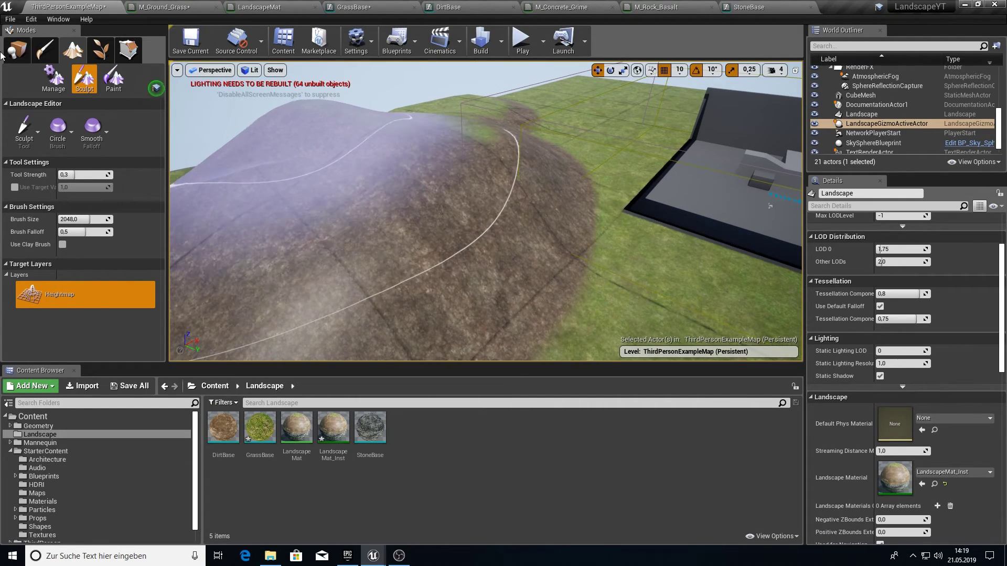
{"action": "left_click", "coordinate": [16, 51]}
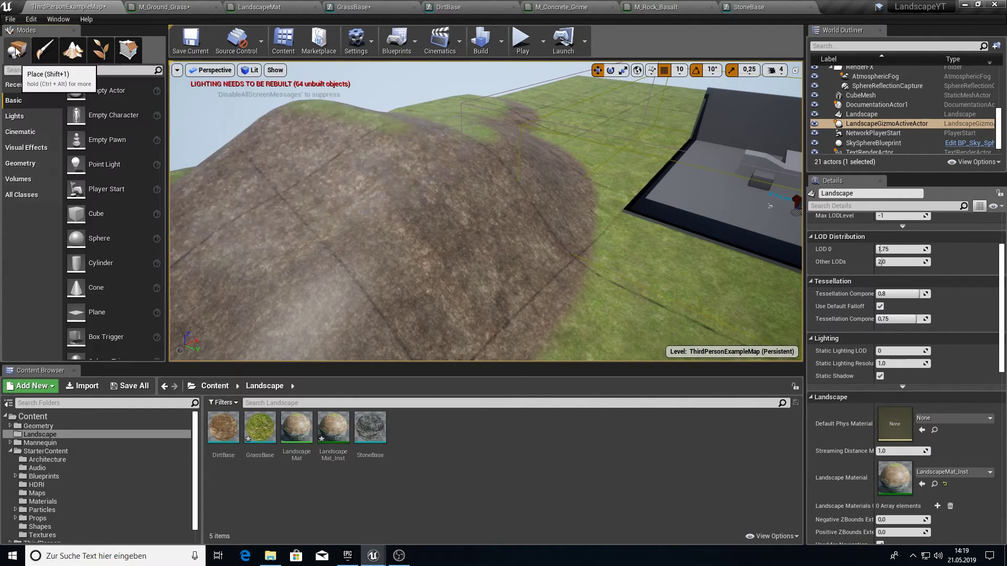
In LandscapeMat, duplicate the whole Lerp and slope-mask network and place the copy below the original
{"action": "double_click", "coordinate": [297, 427]}
{"action": "scroll", "coordinate": [319, 434], "scroll_direction": "down", "scroll_amount": 3}
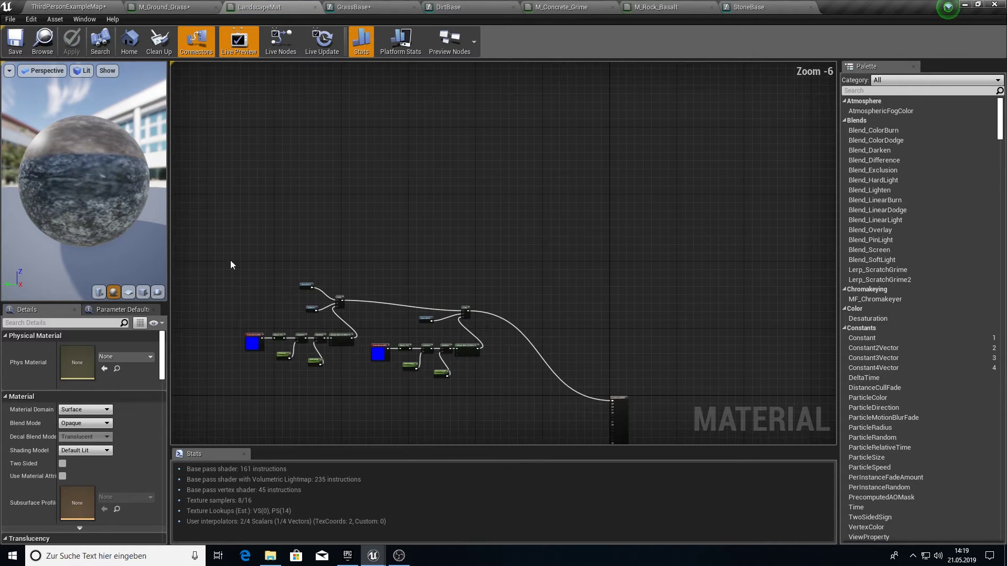
{"action": "left_click_drag", "start_coordinate": [221, 259], "coordinate": [502, 411]}
{"action": "key", "text": "ctrl+v"}
{"action": "right_click_drag", "start_coordinate": [499, 405], "coordinate": [473, 206]}
{"action": "left_click_drag", "start_coordinate": [486, 218], "coordinate": [394, 297]}
Connect the copied grass Lerp's output to the material's Normal input and look over the copied base function nodes
{"action": "scroll", "coordinate": [439, 260], "scroll_direction": "up", "scroll_amount": 4}
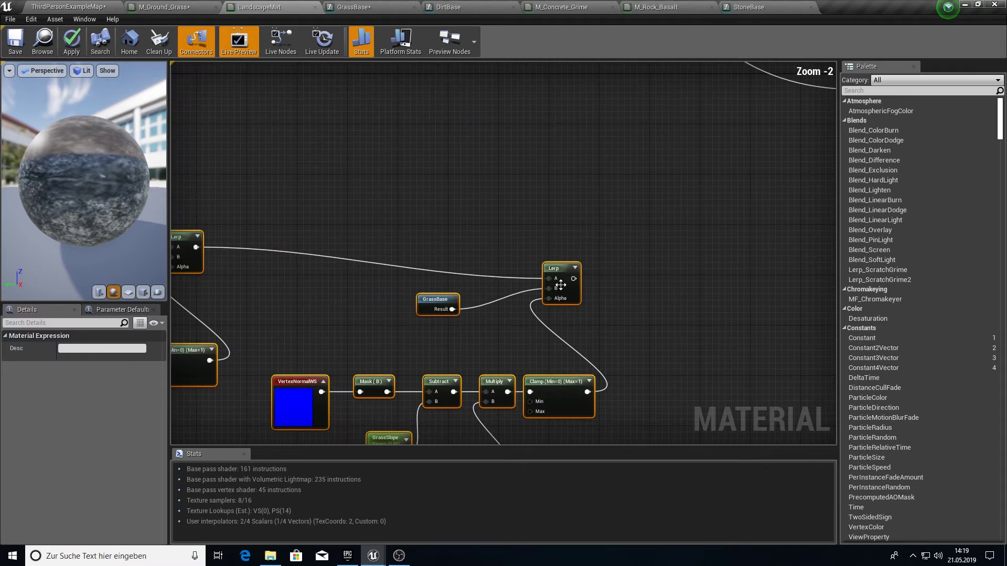
{"action": "left_click_drag", "start_coordinate": [574, 279], "coordinate": [681, 159]}
{"action": "right_click_drag", "start_coordinate": [496, 191], "coordinate": [647, 199]}
{"action": "left_click", "coordinate": [705, 260]}
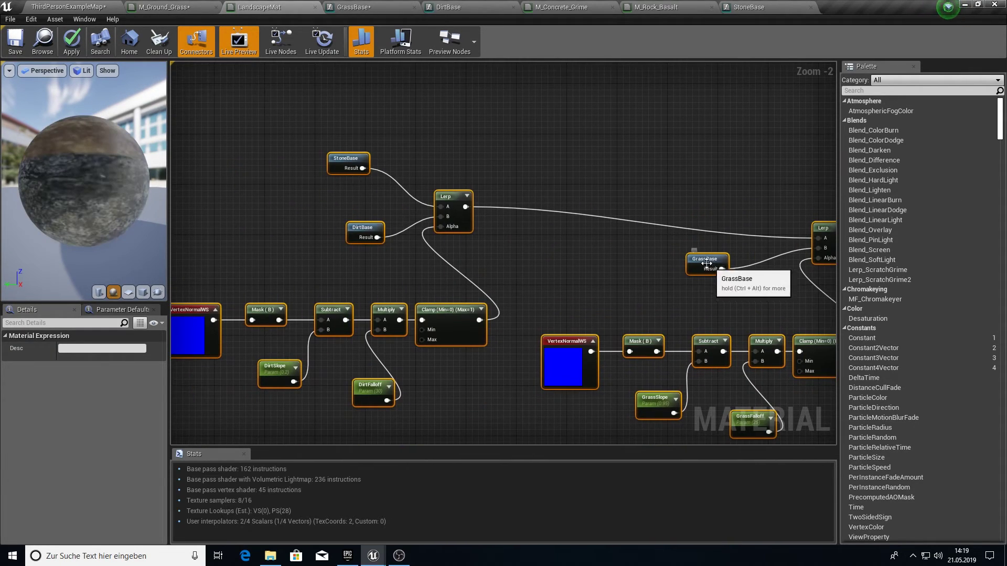
{"action": "left_click", "coordinate": [361, 230]}
{"action": "left_click", "coordinate": [336, 165]}
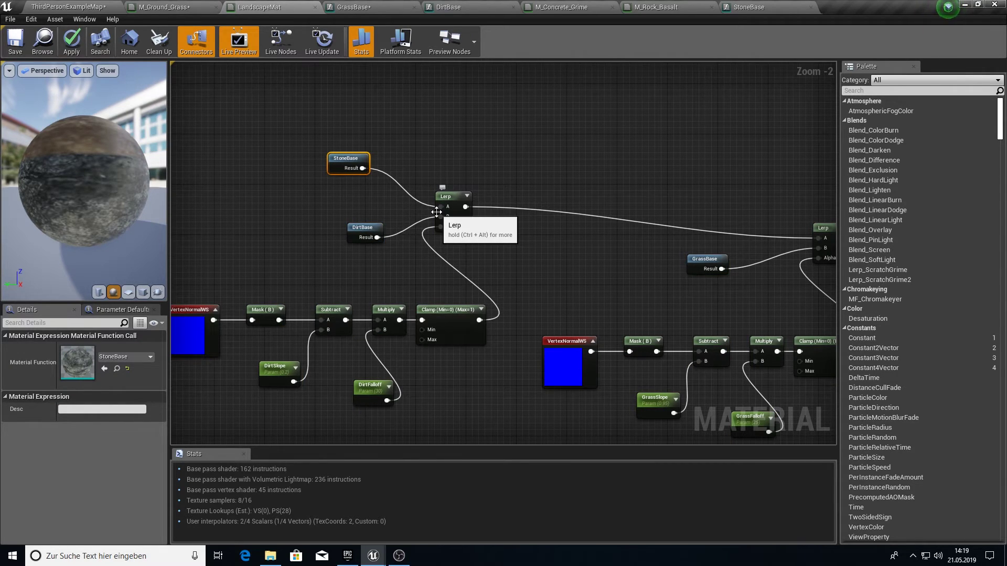
Duplicate the DirtBase, GrassBase and StoneBase material functions in the Landscape folder
{"action": "left_click", "coordinate": [84, 6]}
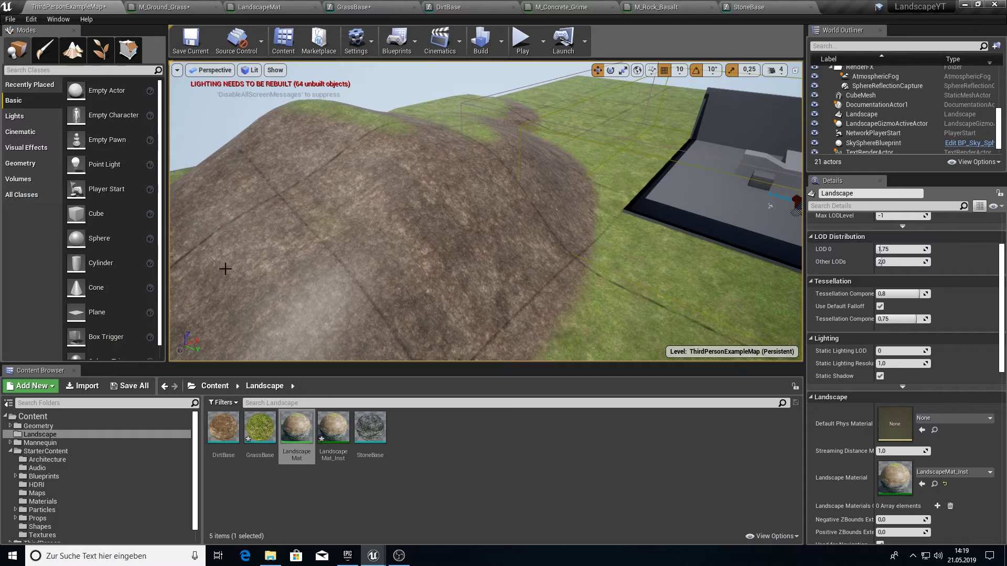
{"action": "left_click", "coordinate": [228, 445]}
{"action": "left_click", "coordinate": [261, 435], "text": "ctrl"}
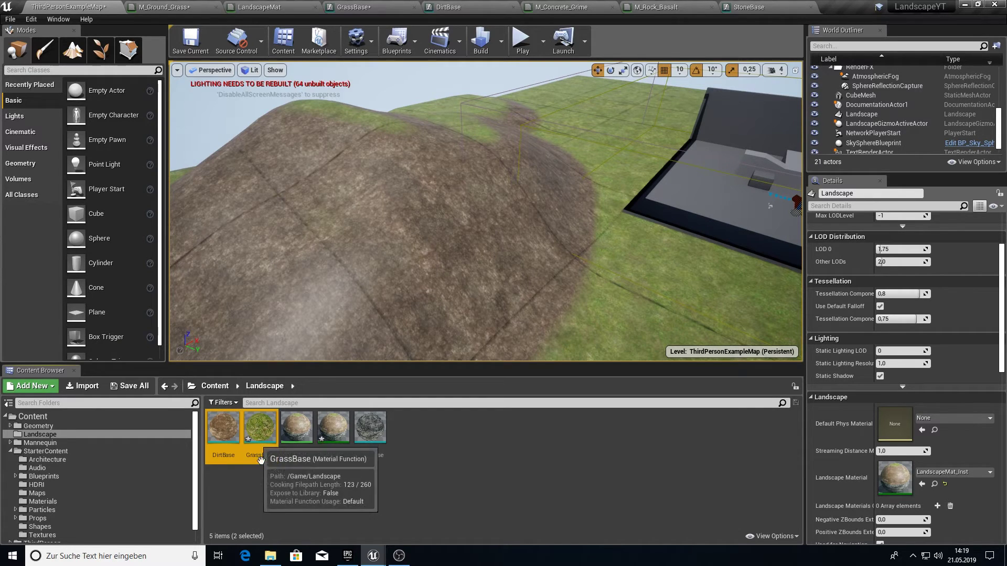
{"action": "left_click", "coordinate": [370, 435], "text": "ctrl"}
{"action": "right_click", "coordinate": [374, 439]}
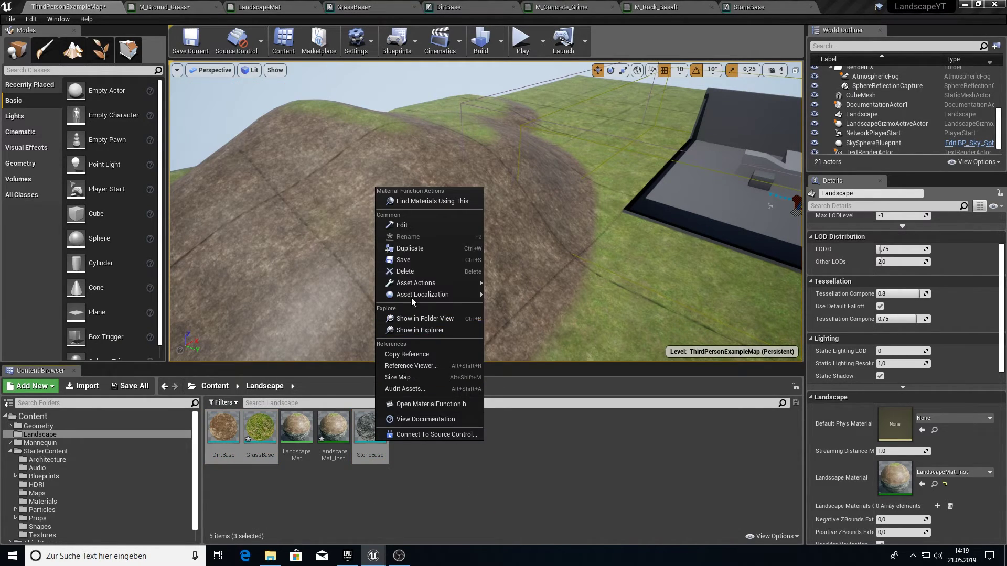
{"action": "left_click", "coordinate": [410, 248]}
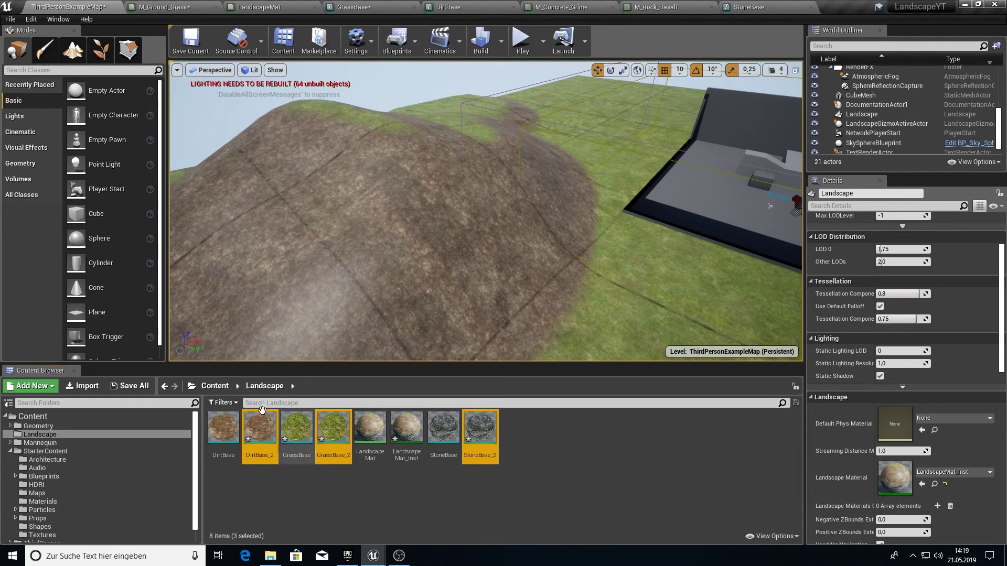
In DirtBase_2, connect the Lerp of the "Fade to flat normal over distance" group to Output Result and apply the function
{"action": "double_click", "coordinate": [261, 447]}
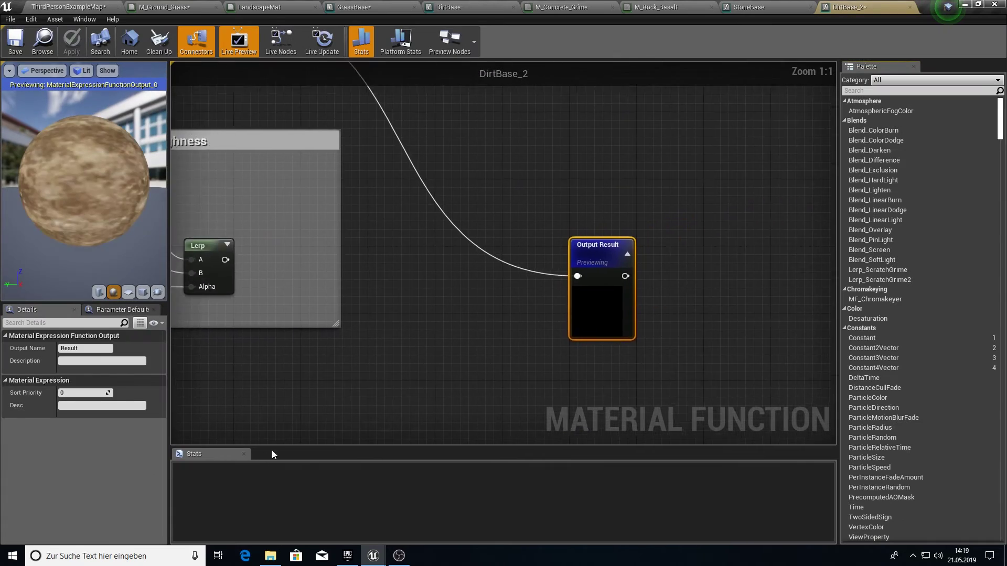
{"action": "scroll", "coordinate": [358, 327], "scroll_direction": "down", "scroll_amount": 2}
{"action": "right_click_drag", "start_coordinate": [358, 327], "coordinate": [631, 380]}
{"action": "scroll", "coordinate": [527, 361], "scroll_direction": "down", "scroll_amount": 2}
{"action": "right_click_drag", "start_coordinate": [527, 360], "coordinate": [508, 187]}
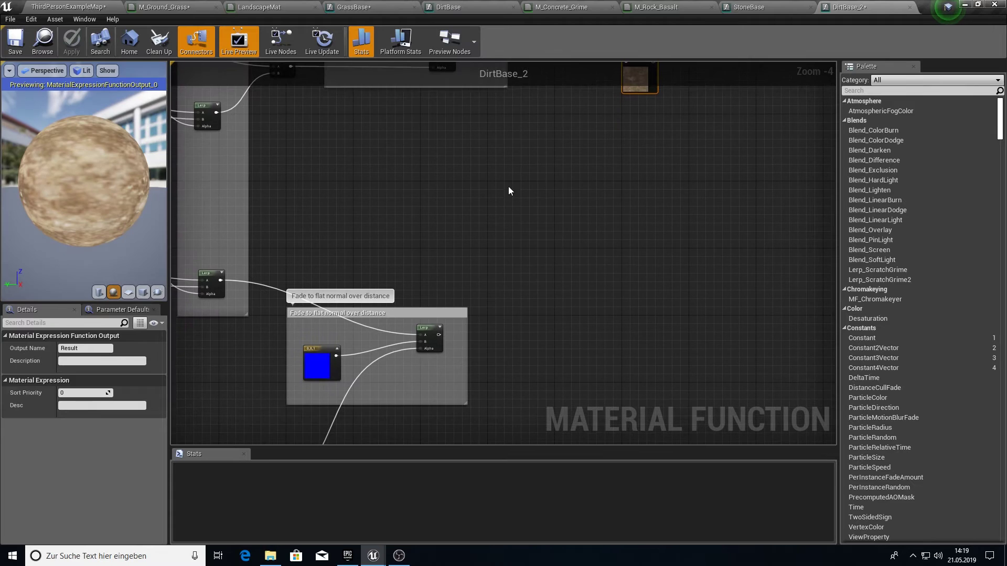
{"action": "left_click_drag", "start_coordinate": [438, 334], "coordinate": [627, 251]}
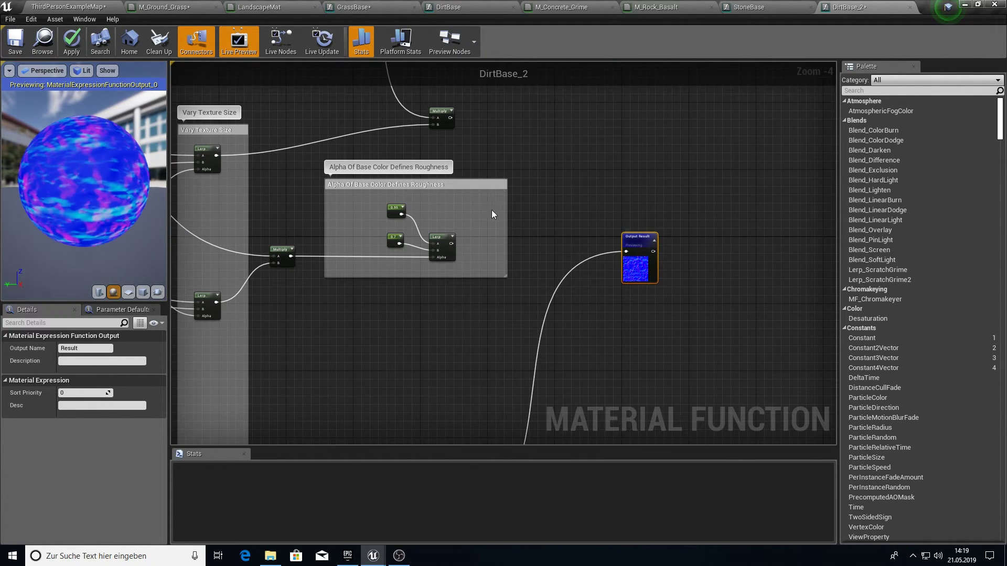
{"action": "left_click", "coordinate": [77, 51]}
Rename the DirtBase_2 function as DirtNormal
{"action": "left_click", "coordinate": [77, 6]}
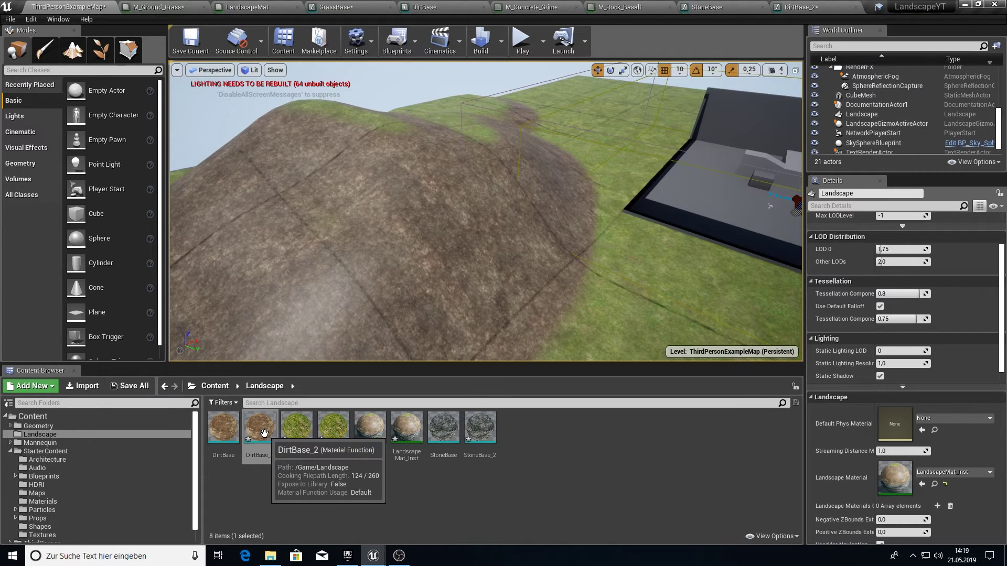
{"action": "key", "text": "F2"}
{"action": "type", "text": "Dir"}
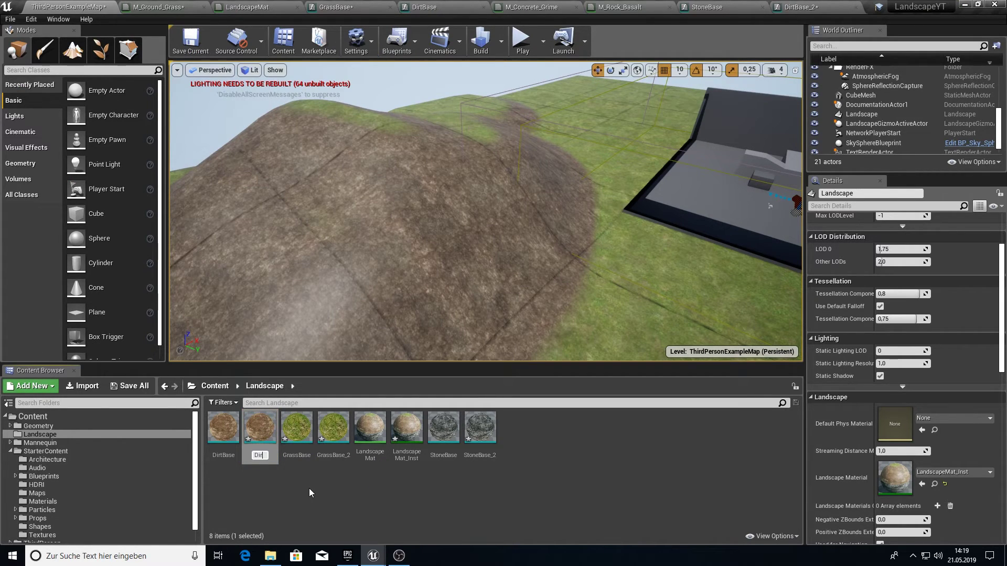
{"action": "type", "text": "tNormal"}
{"action": "key", "text": "Return"}
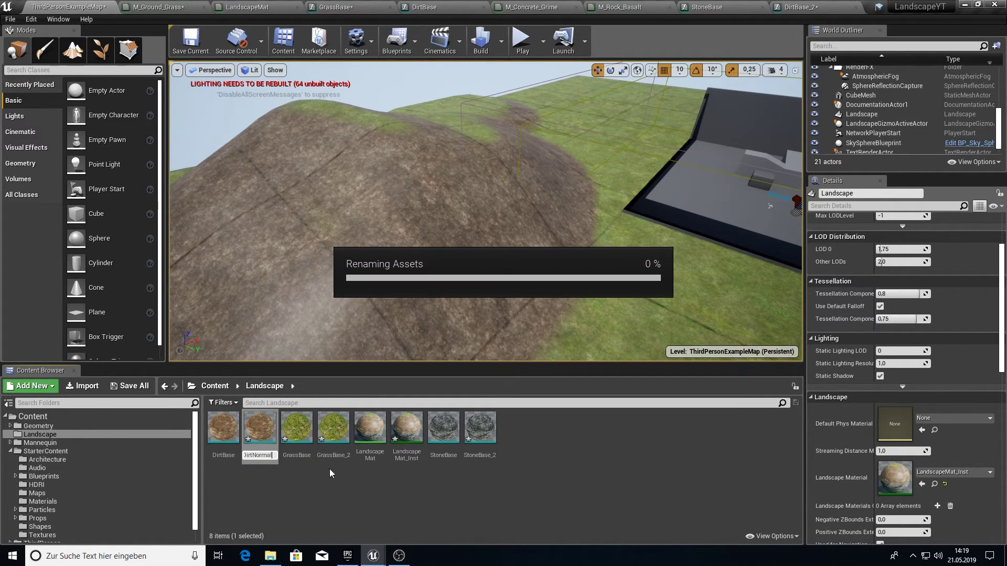
{"action": "left_click", "coordinate": [437, 486]}
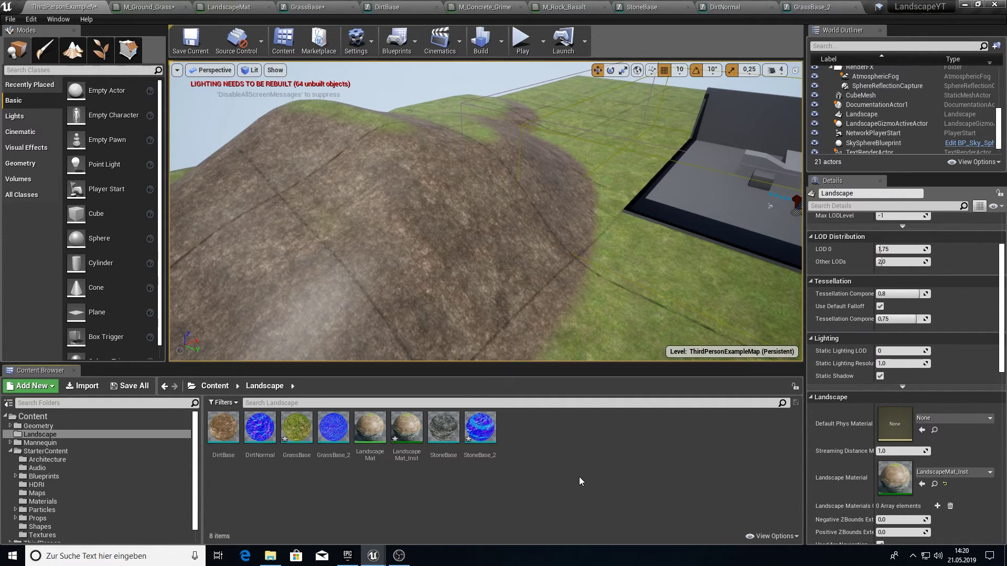
Add the DirtNormal, GrassBase_2 and StoneBase_2 functions to the LandscapeMat graph near the copied network
{"action": "left_click", "coordinate": [256, 432]}
{"action": "left_click", "coordinate": [333, 430], "text": "ctrl"}
{"action": "left_click", "coordinate": [480, 429], "text": "ctrl"}
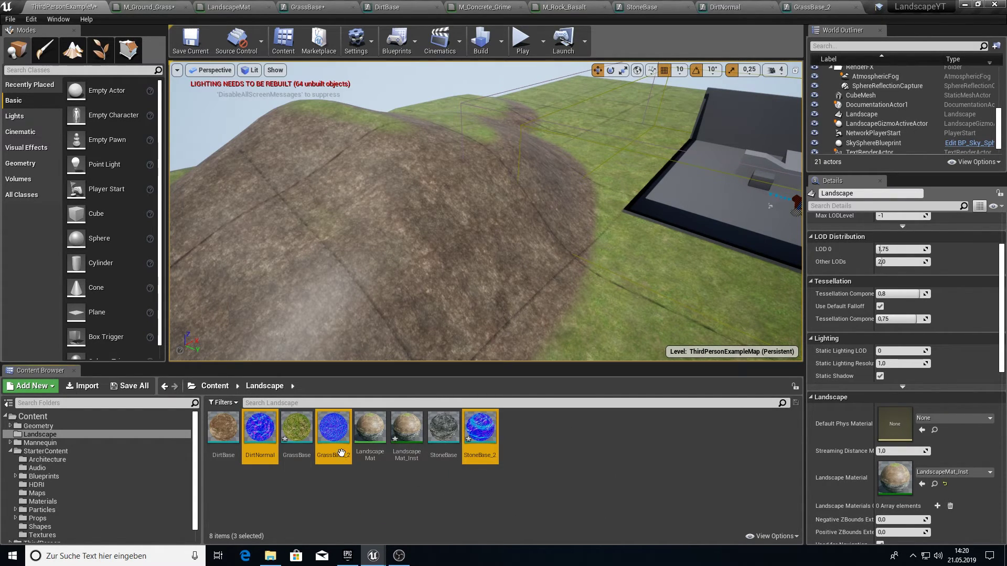
{"action": "left_click_drag", "start_coordinate": [342, 453], "coordinate": [540, 433]}
{"action": "right_click_drag", "start_coordinate": [564, 419], "coordinate": [429, 294]}
{"action": "scroll", "coordinate": [429, 294], "scroll_direction": "down", "scroll_amount": 6}
{"action": "scroll", "coordinate": [431, 301], "scroll_direction": "up", "scroll_amount": 5}
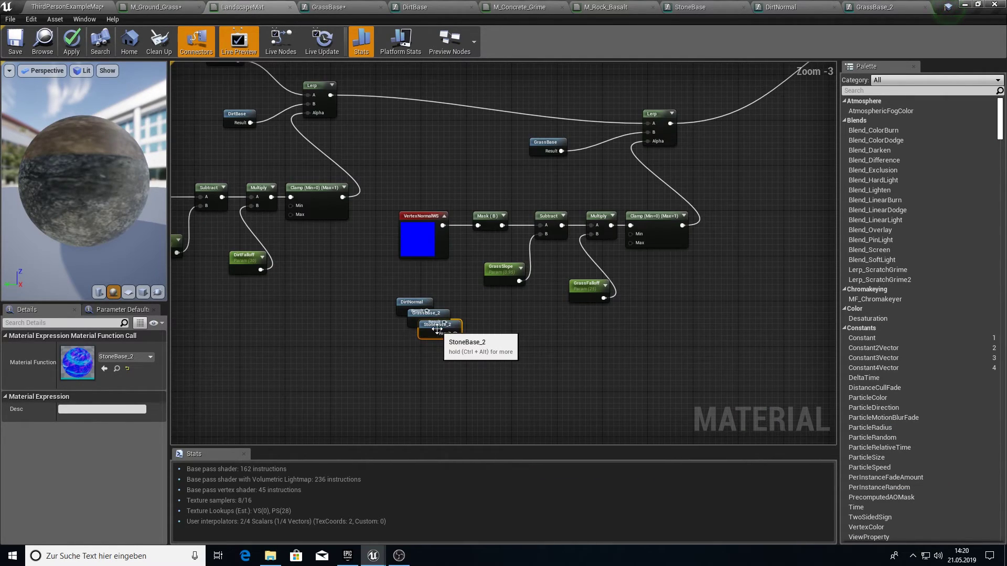
Connect StoneBase_2 to A and DirtNormal to B of the copied dirt Lerp, and GrassBase_2 to B of the copied grass Lerp
{"action": "left_click_drag", "start_coordinate": [437, 329], "coordinate": [481, 271]}
{"action": "left_click_drag", "start_coordinate": [464, 184], "coordinate": [308, 95]}
{"action": "left_click_drag", "start_coordinate": [412, 301], "coordinate": [313, 105]}
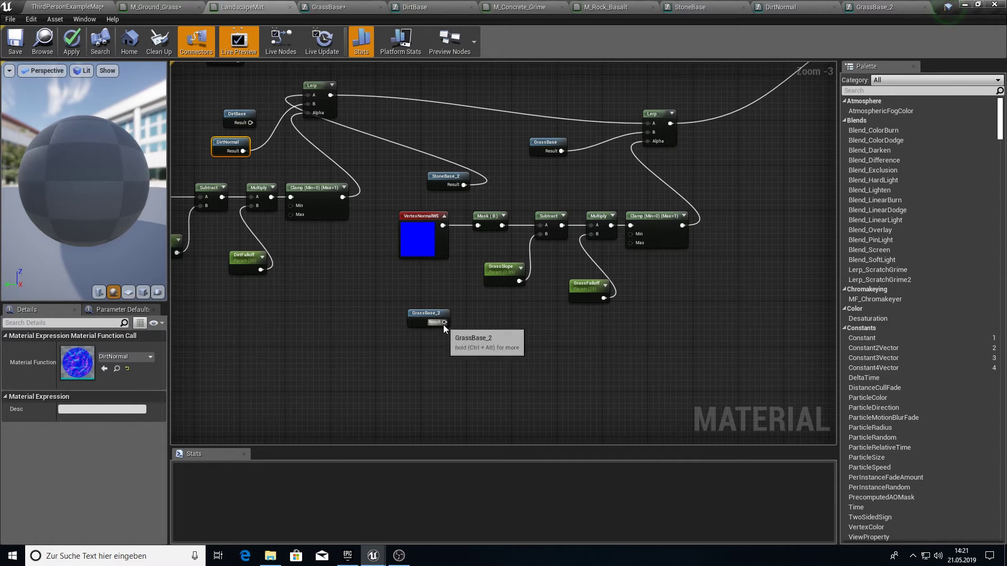
{"action": "left_click_drag", "start_coordinate": [444, 323], "coordinate": [649, 132]}
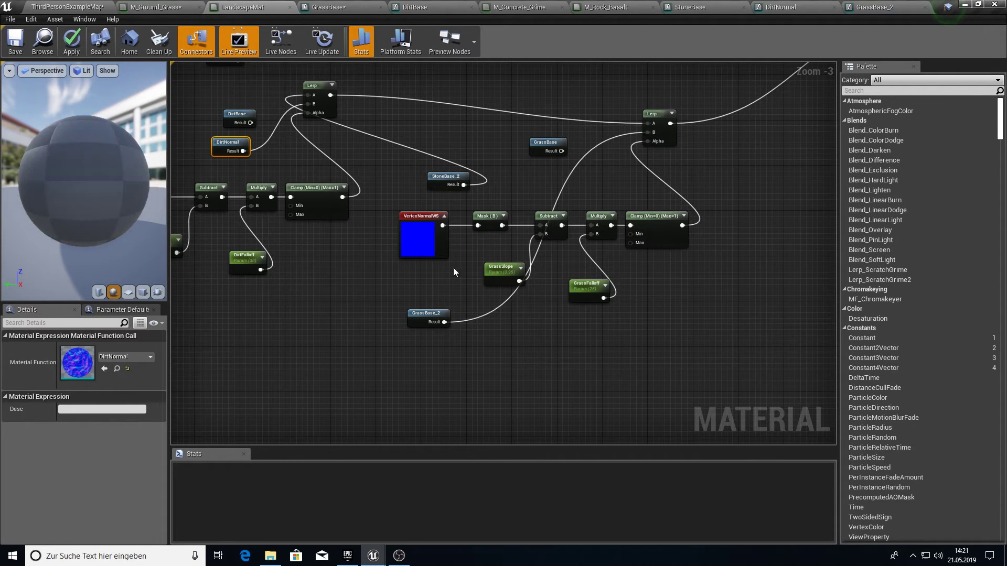
{"action": "left_click_drag", "start_coordinate": [426, 313], "coordinate": [578, 164]}
{"action": "right_click_drag", "start_coordinate": [439, 150], "coordinate": [496, 190]}
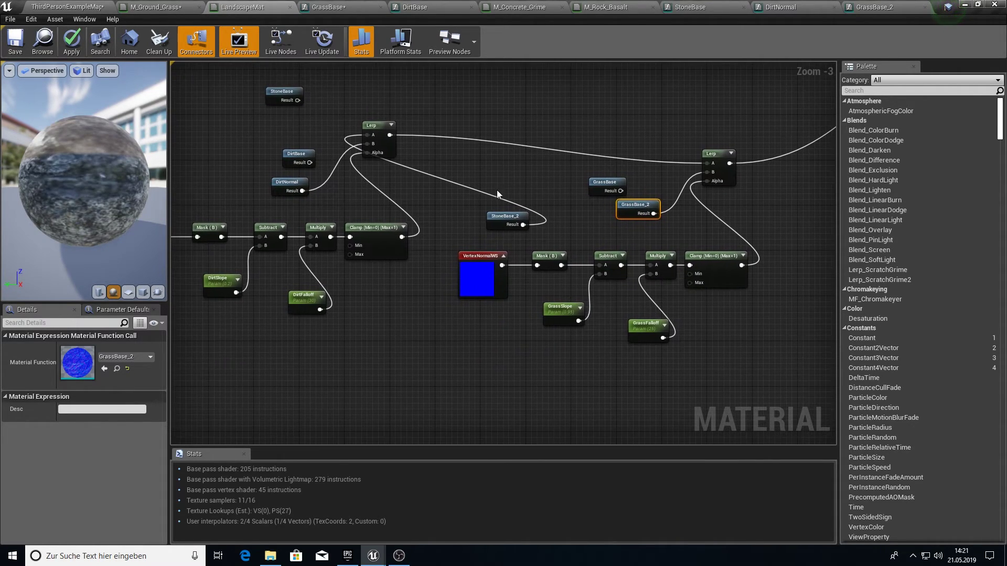
Rename the GrassBase_2 function as GrassNormal and StoneBase_2 as StoneNormal
{"action": "left_click", "coordinate": [67, 6]}
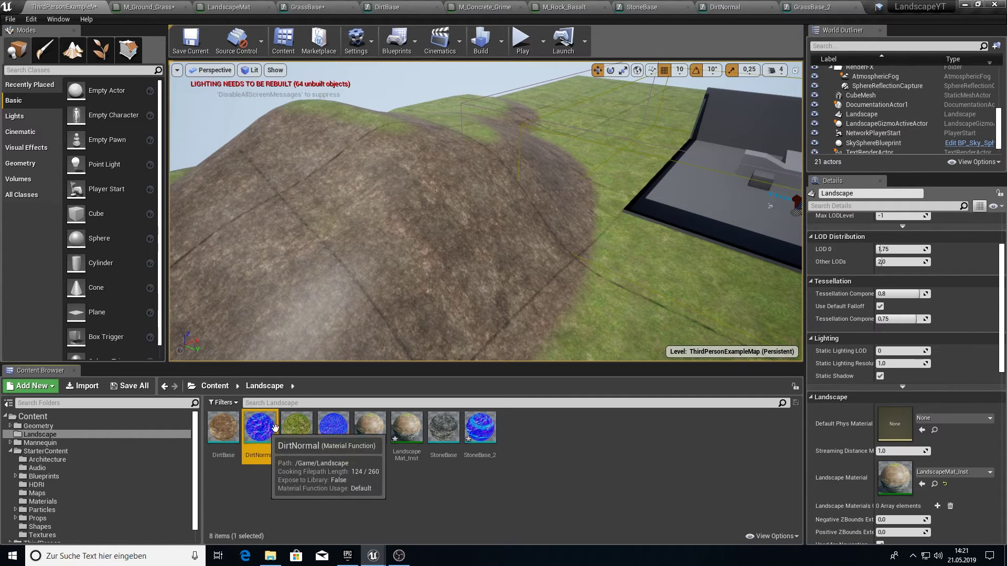
{"action": "left_click", "coordinate": [325, 430]}
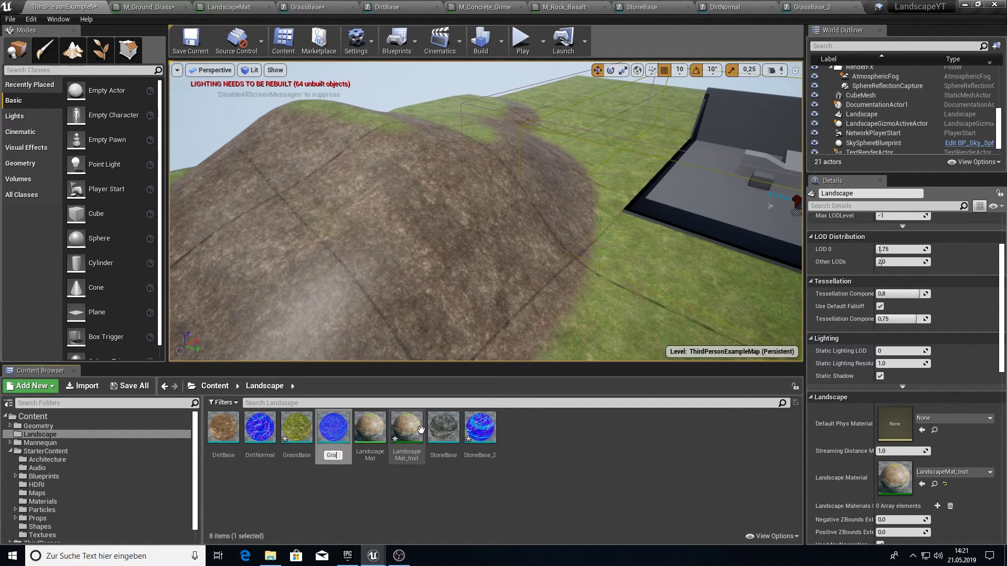
{"action": "type", "text": "GrassNormal"}
{"action": "key", "text": "Return"}
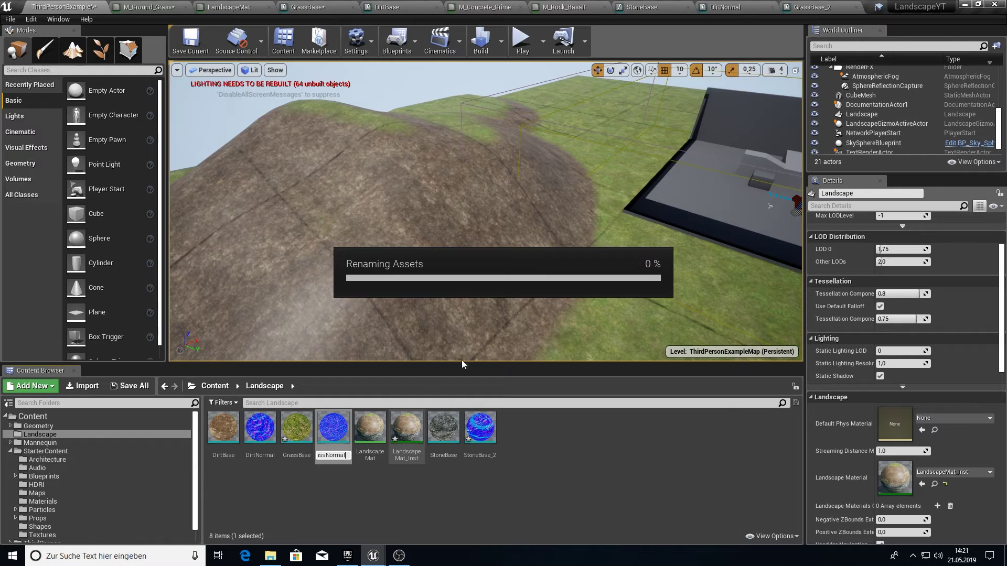
{"action": "left_click", "coordinate": [487, 435]}
{"action": "type", "text": "StoneNormal"}
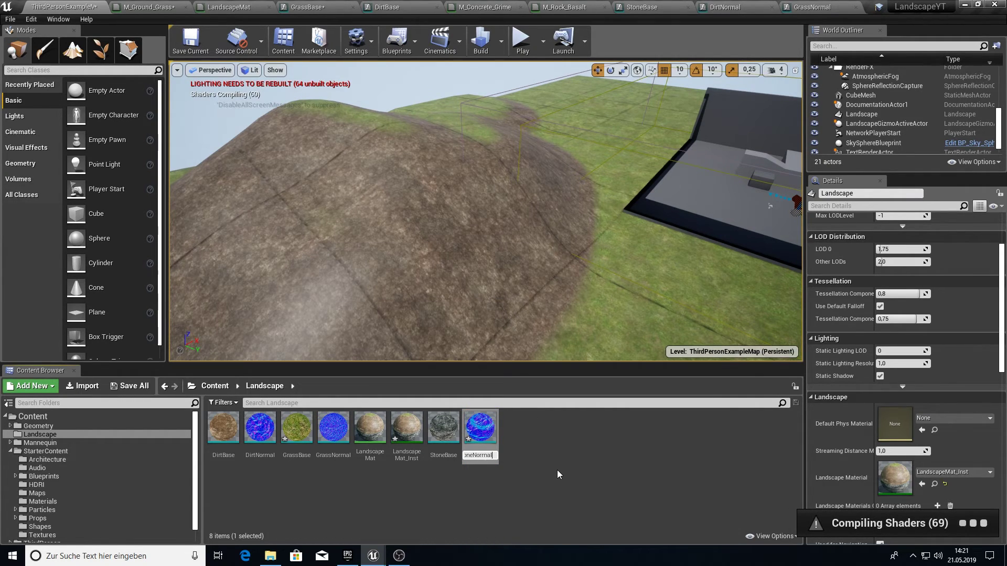
{"action": "key", "text": "Return"}
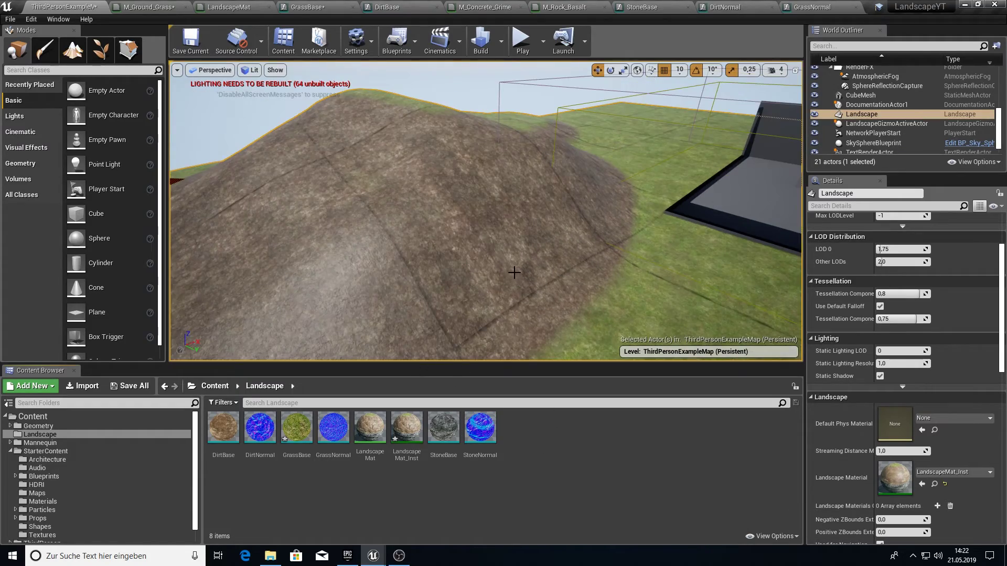
Duplicate the DirtNormal, GrassNormal and StoneNormal functions in the Landscape folder
{"action": "key", "text": "w"}
{"action": "mouse_move", "coordinate": [514, 272]}
{"action": "right_mouse_down"}
{"action": "mouse_move", "coordinate": [420, 273]}
{"action": "mouse_move", "coordinate": [572, 247]}
{"action": "mouse_move", "coordinate": [603, 283]}
{"action": "mouse_move", "coordinate": [477, 263]}
{"action": "mouse_move", "coordinate": [472, 294]}
{"action": "mouse_move", "coordinate": [467, 236]}
{"action": "mouse_move", "coordinate": [515, 273]}
{"action": "right_mouse_up"}
{"action": "key", "text": "s"}
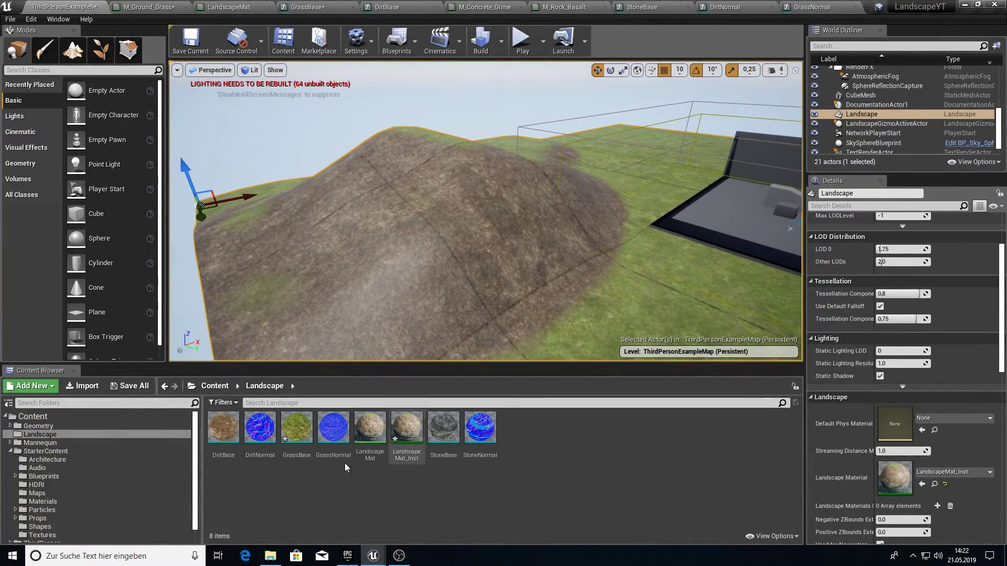
{"action": "left_click", "coordinate": [260, 429]}
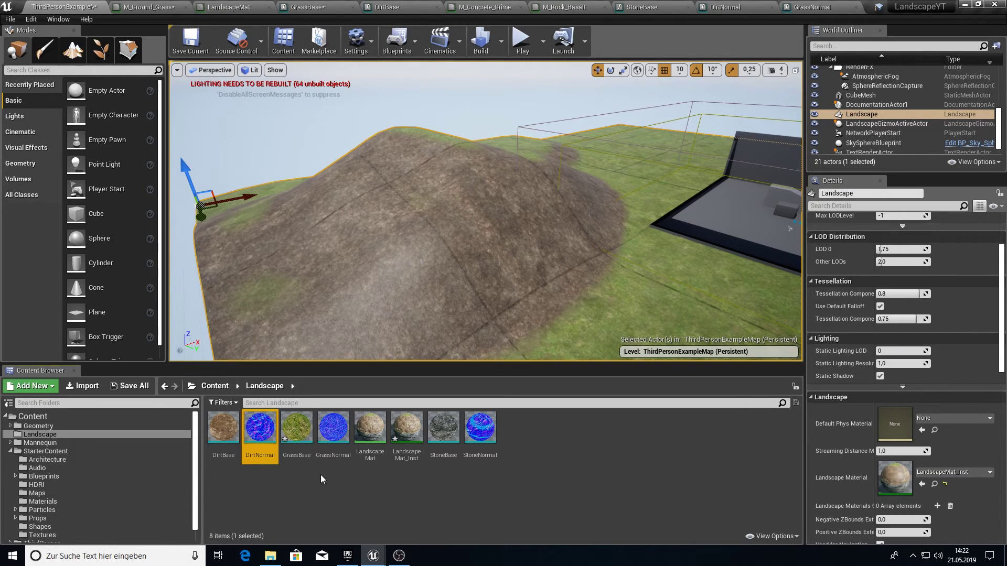
{"action": "left_click", "coordinate": [480, 429], "text": "ctrl"}
{"action": "right_click", "coordinate": [480, 430]}
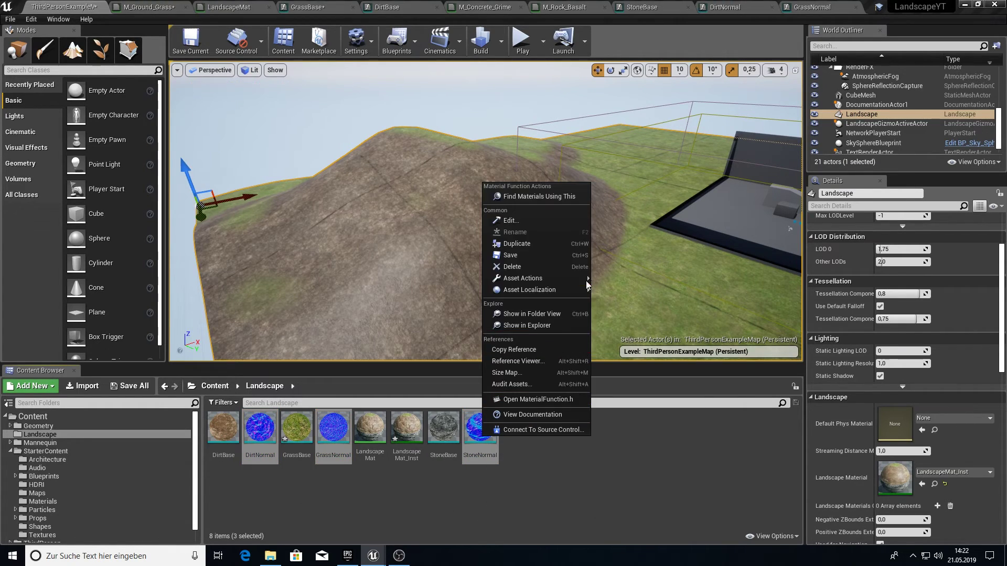
{"action": "left_click", "coordinate": [532, 243]}
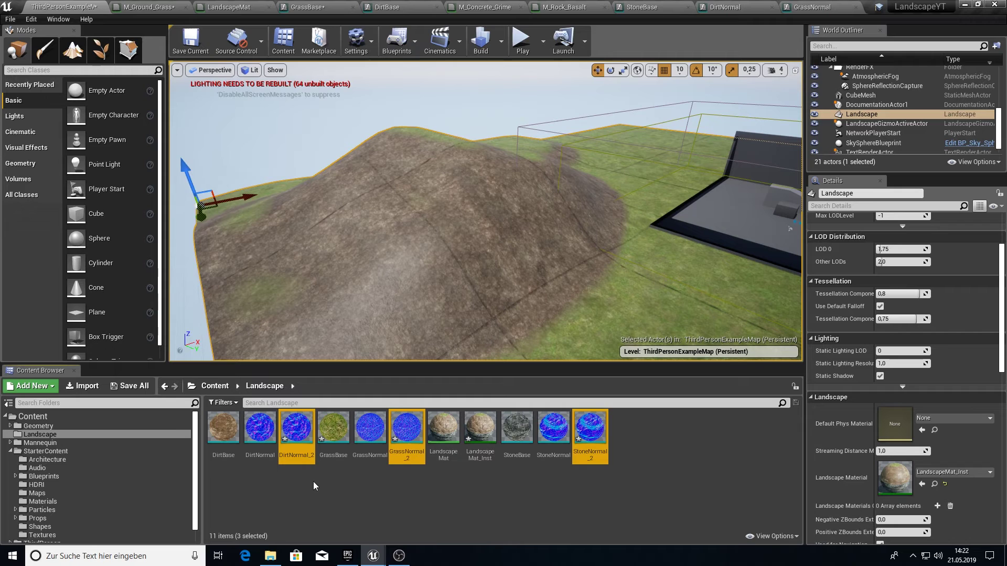
In DirtNormal_2, connect the Lerp that defines roughness from the base color alpha to Output Result and save the function
{"action": "double_click", "coordinate": [297, 429]}
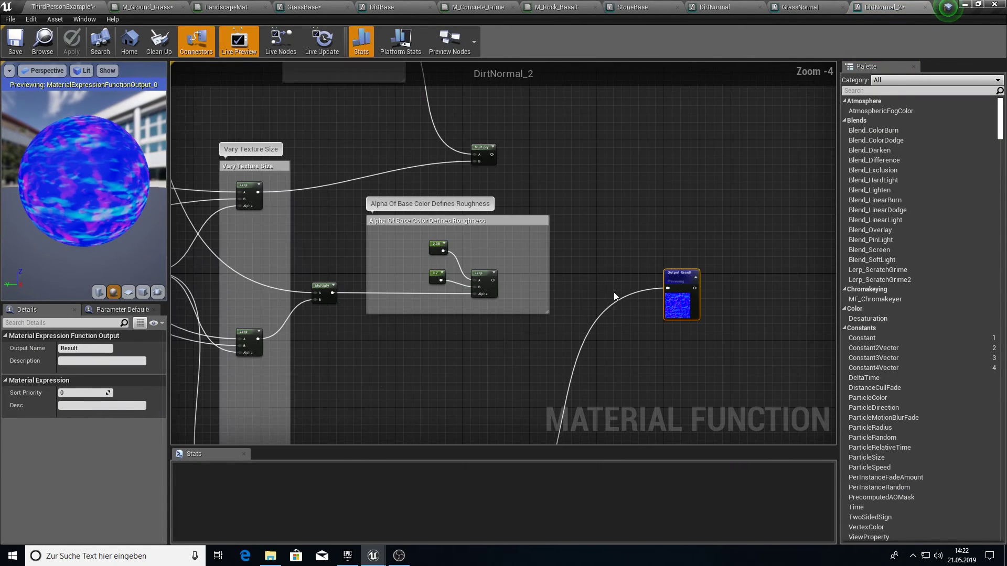
{"action": "scroll", "coordinate": [514, 281], "scroll_direction": "up", "scroll_amount": 2}
{"action": "left_click_drag", "start_coordinate": [479, 280], "coordinate": [744, 291]}
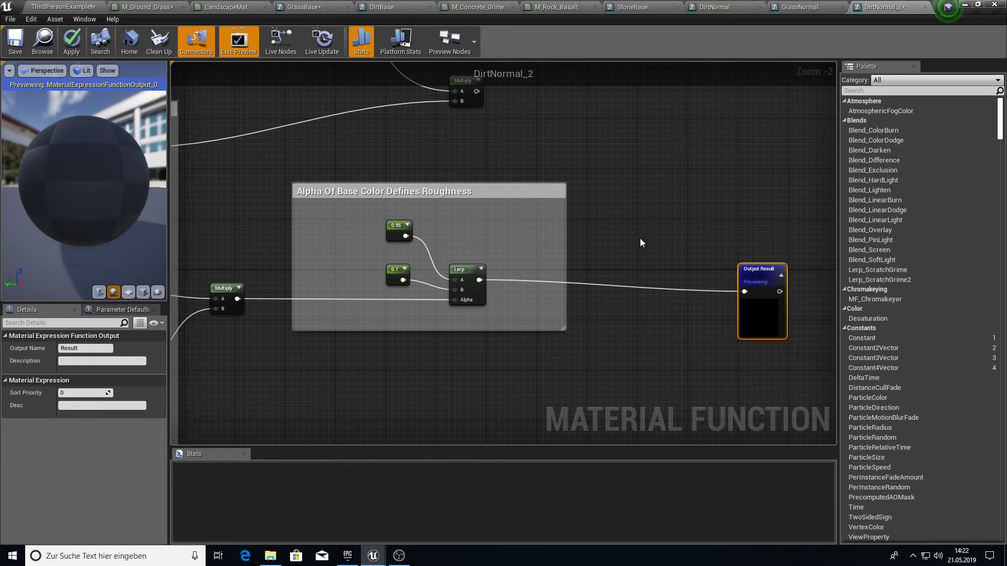
{"action": "left_click", "coordinate": [17, 43]}
{"action": "left_click", "coordinate": [53, 6]}
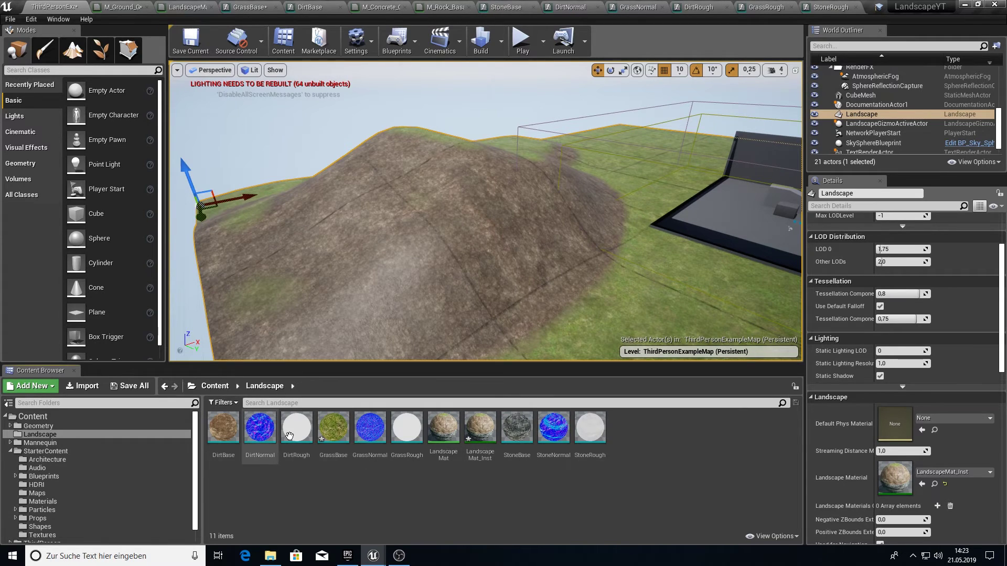
Add the DirtRough, GrassRough and StoneRough functions to the LandscapeMat graph beside the material node
{"action": "left_click", "coordinate": [297, 435]}
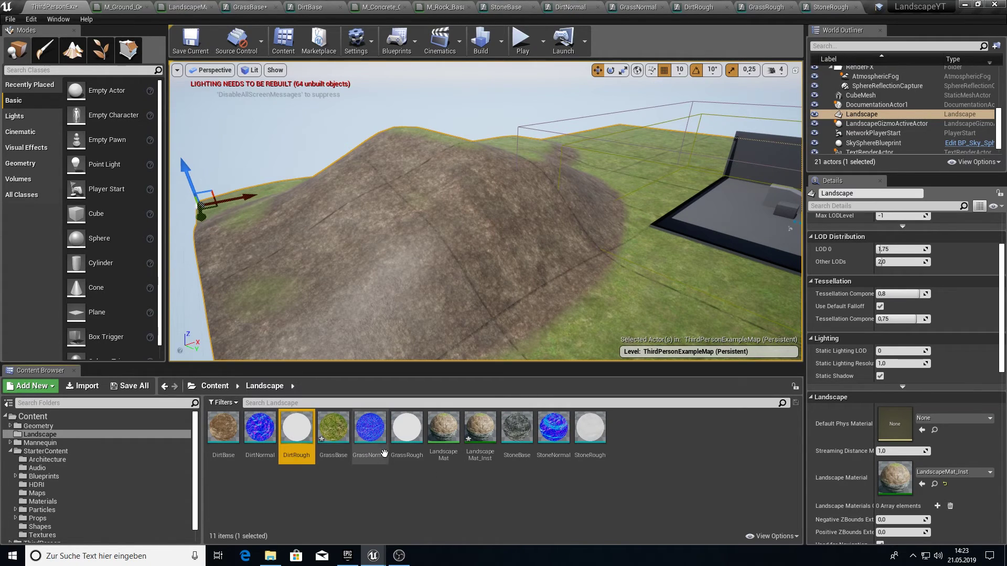
{"action": "left_click", "coordinate": [407, 431], "text": "ctrl"}
{"action": "left_click", "coordinate": [590, 430], "text": "ctrl"}
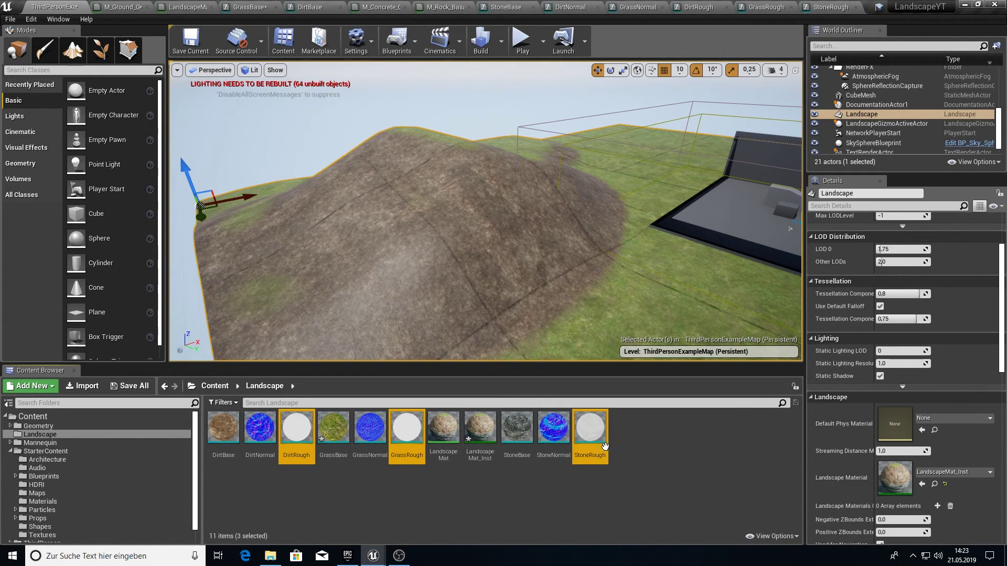
{"action": "left_click_drag", "start_coordinate": [605, 446], "coordinate": [718, 252]}
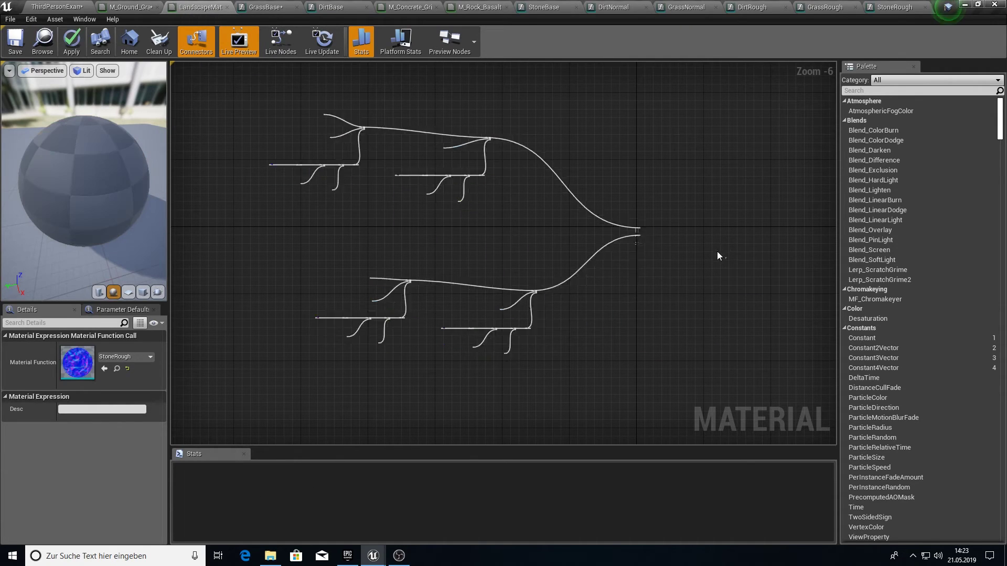
Move the normal network further down and place a duplicate of it between the base color and normal networks
{"action": "left_click_drag", "start_coordinate": [493, 380], "coordinate": [590, 414]}
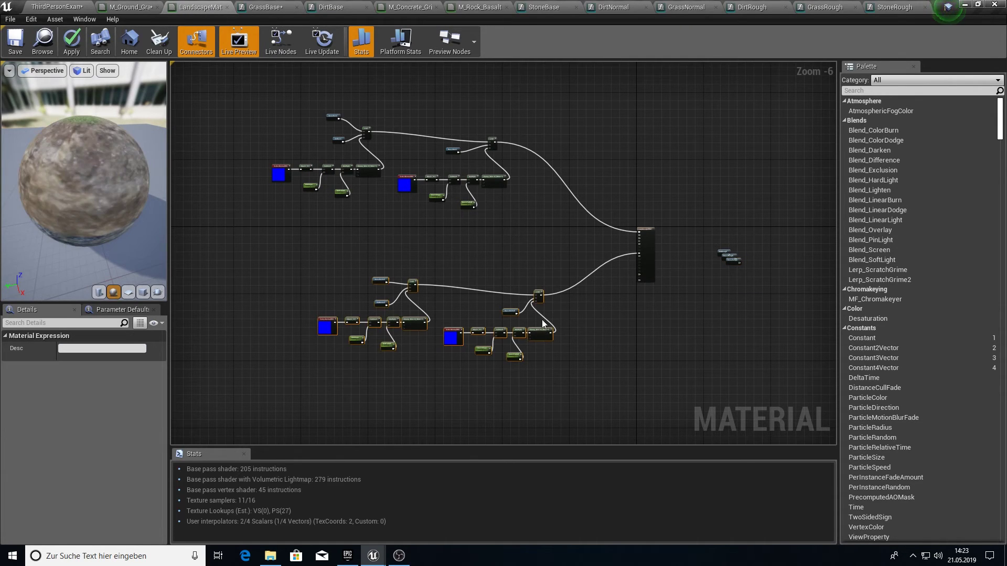
{"action": "left_click_drag", "start_coordinate": [538, 296], "coordinate": [527, 374]}
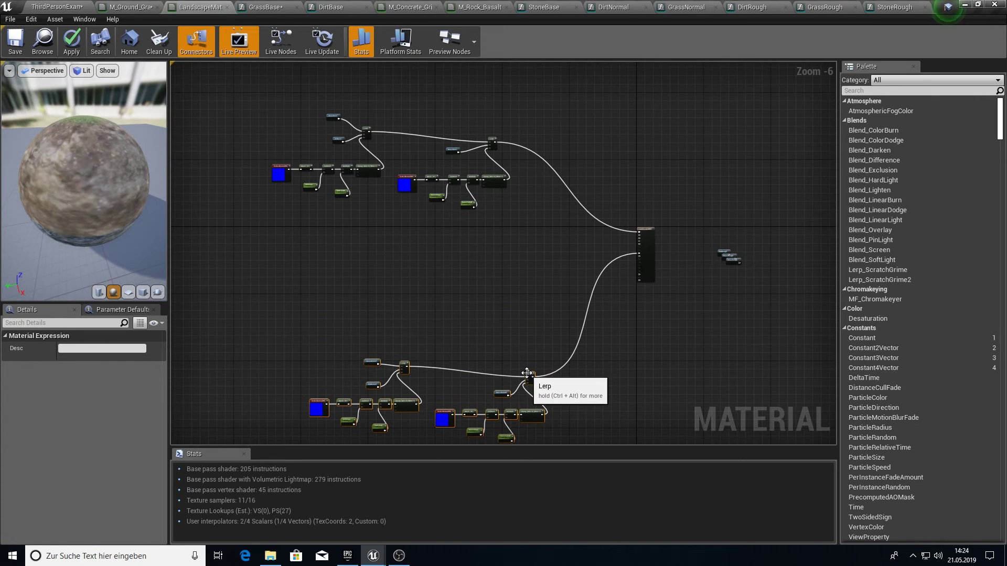
{"action": "key", "text": "ctrl+w"}
{"action": "left_click_drag", "start_coordinate": [511, 334], "coordinate": [510, 253]}
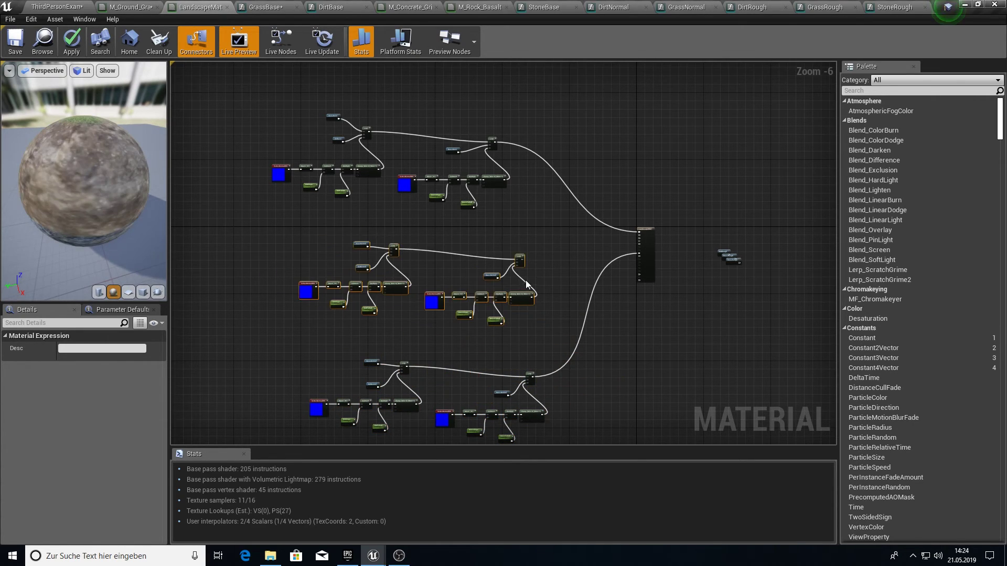
Connect the final Lerp of the duplicated middle network to the Roughness input of LandscapeMat
{"action": "scroll", "coordinate": [525, 280], "scroll_direction": "up", "scroll_amount": 5}
{"action": "left_click_drag", "start_coordinate": [886, 150], "coordinate": [697, 146]}
{"action": "right_click_drag", "start_coordinate": [698, 146], "coordinate": [520, 121]}
Move the three roughness function nodes into the duplicated network, between its dirt and grass Lerps
{"action": "scroll", "coordinate": [472, 143], "scroll_direction": "down", "scroll_amount": 3}
{"action": "left_click_drag", "start_coordinate": [720, 198], "coordinate": [721, 198]}
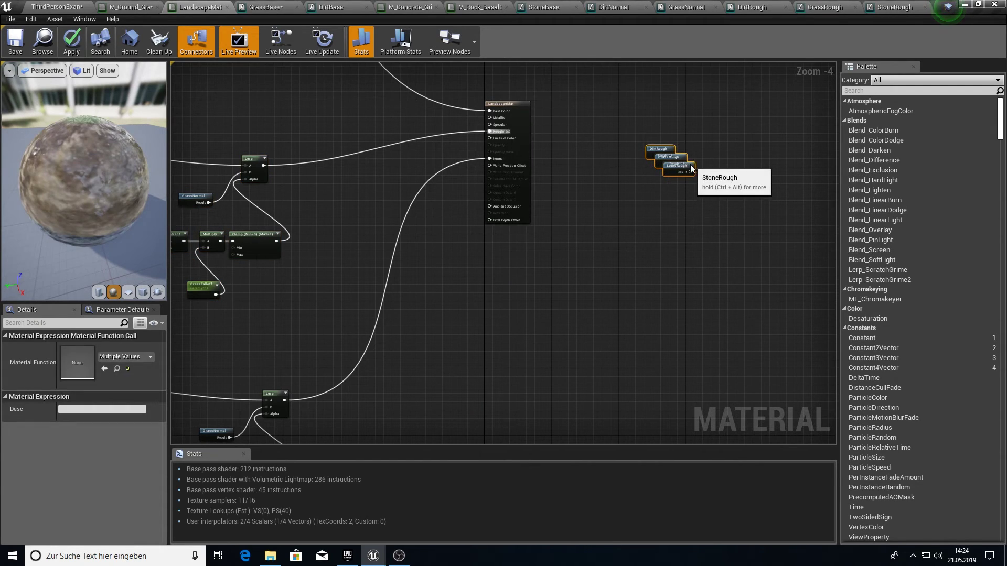
{"action": "left_click_drag", "start_coordinate": [690, 165], "coordinate": [510, 191]}
{"action": "scroll", "coordinate": [510, 192], "scroll_direction": "up", "scroll_amount": 2}
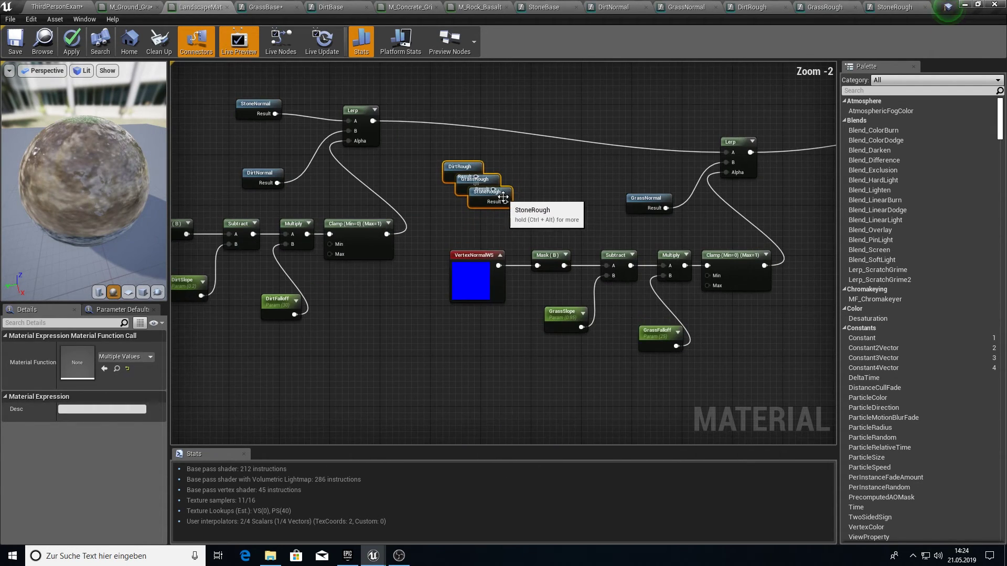
Connect StoneRough to A and DirtRough to B of the duplicated dirt Lerp, and GrassRough to B of the duplicated grass Lerp
{"action": "left_click", "coordinate": [491, 215]}
{"action": "left_click_drag", "start_coordinate": [480, 221], "coordinate": [355, 123]}
{"action": "left_click_drag", "start_coordinate": [446, 169], "coordinate": [232, 144]}
{"action": "left_click_drag", "start_coordinate": [347, 138], "coordinate": [348, 137]}
{"action": "left_click_drag", "start_coordinate": [493, 189], "coordinate": [727, 162]}
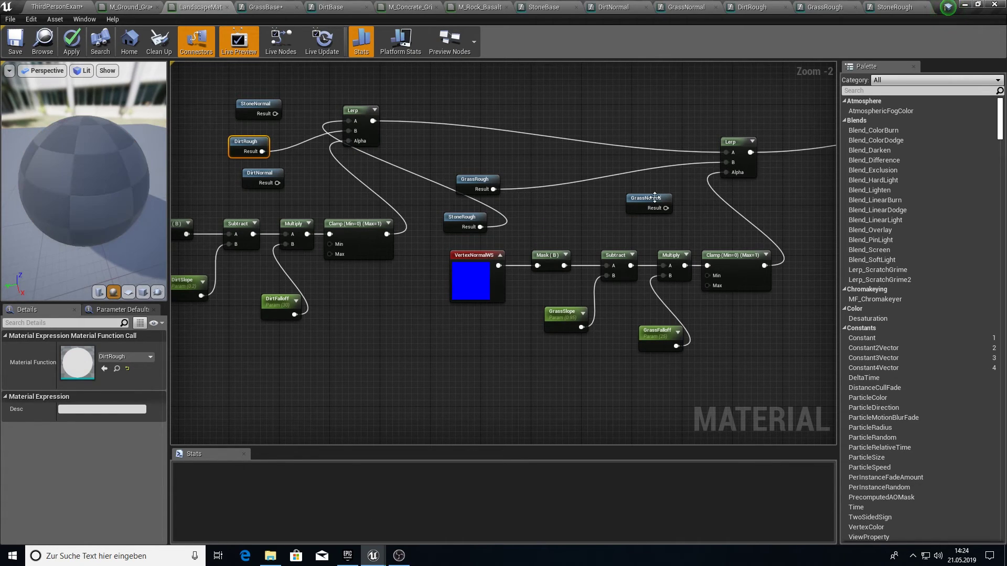
{"action": "left_click", "coordinate": [598, 205]}
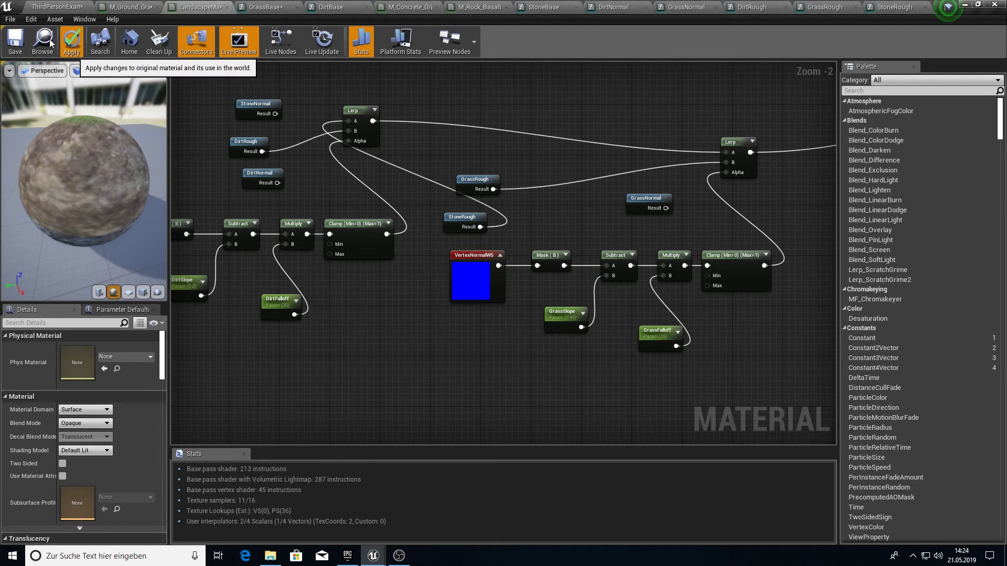
Apply the LandscapeMat changes and inspect the landscape's hill and grass areas in the level
{"action": "left_click", "coordinate": [71, 41]}
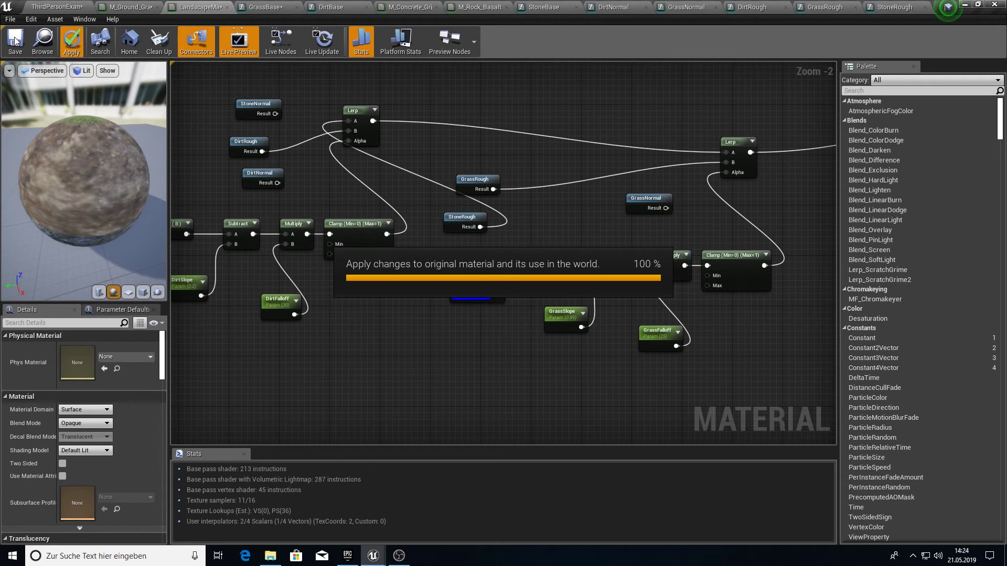
{"action": "left_click", "coordinate": [71, 7]}
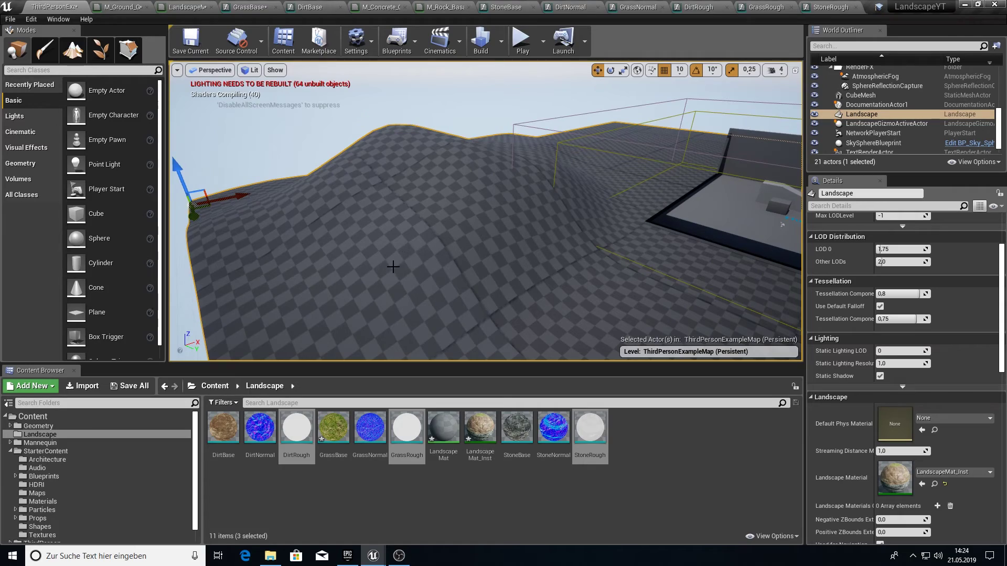
{"action": "right_click_drag", "start_coordinate": [485, 211], "coordinate": [456, 218]}
{"action": "key", "text": "w"}
{"action": "key", "text": "s"}
{"action": "key", "text": "w"}
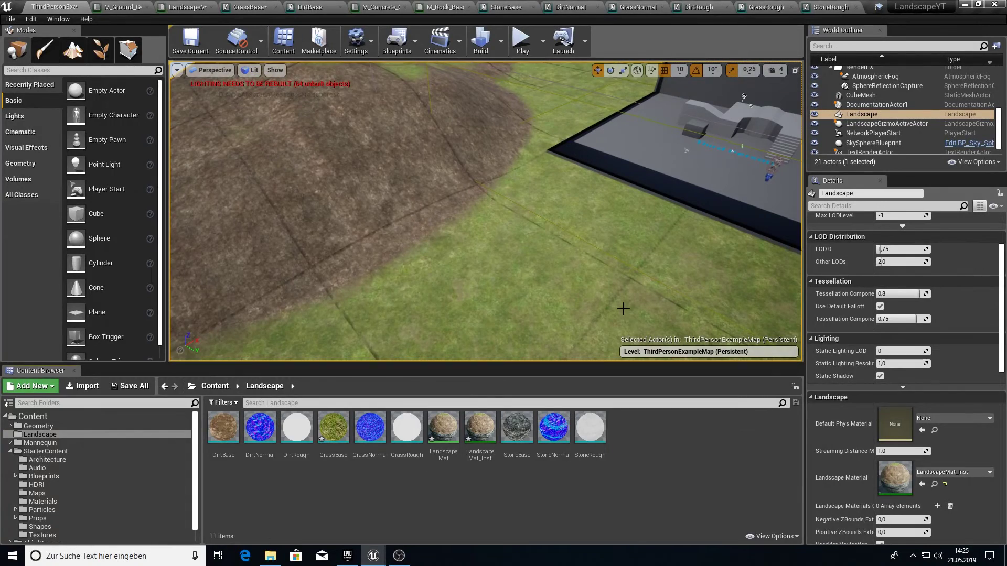
{"action": "key", "text": "s"}
{"action": "right_click_drag", "start_coordinate": [623, 309], "coordinate": [629, 273]}
Create a material instance from LandscapeMat_Inst and open it for editing
{"action": "right_click", "coordinate": [490, 432]}
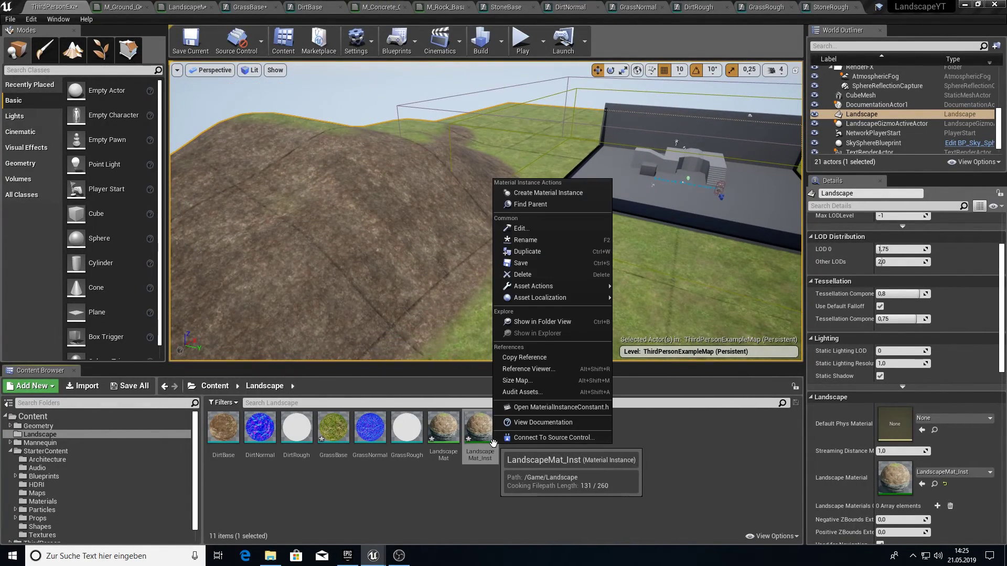
{"action": "left_click", "coordinate": [523, 193]}
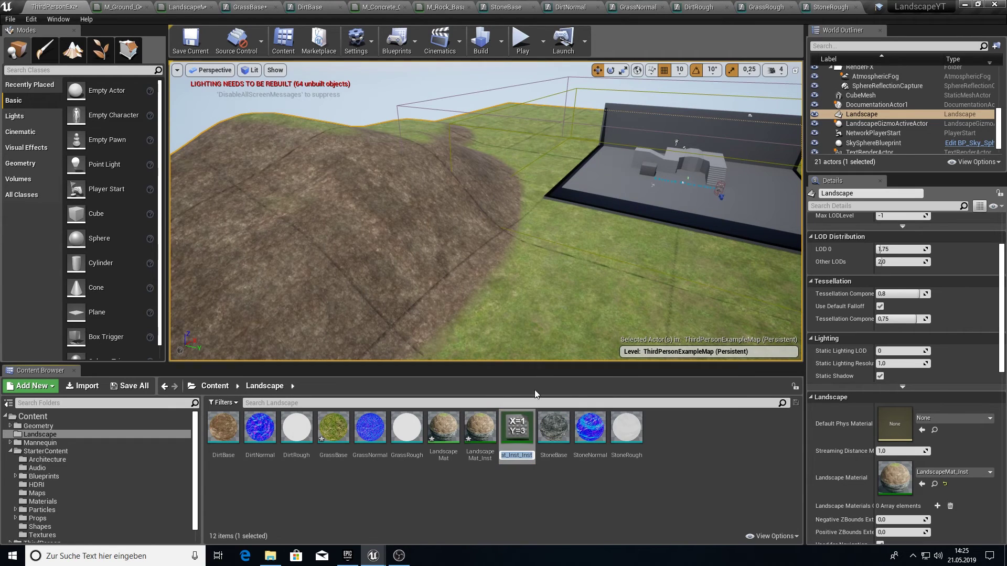
{"action": "double_click", "coordinate": [517, 429]}
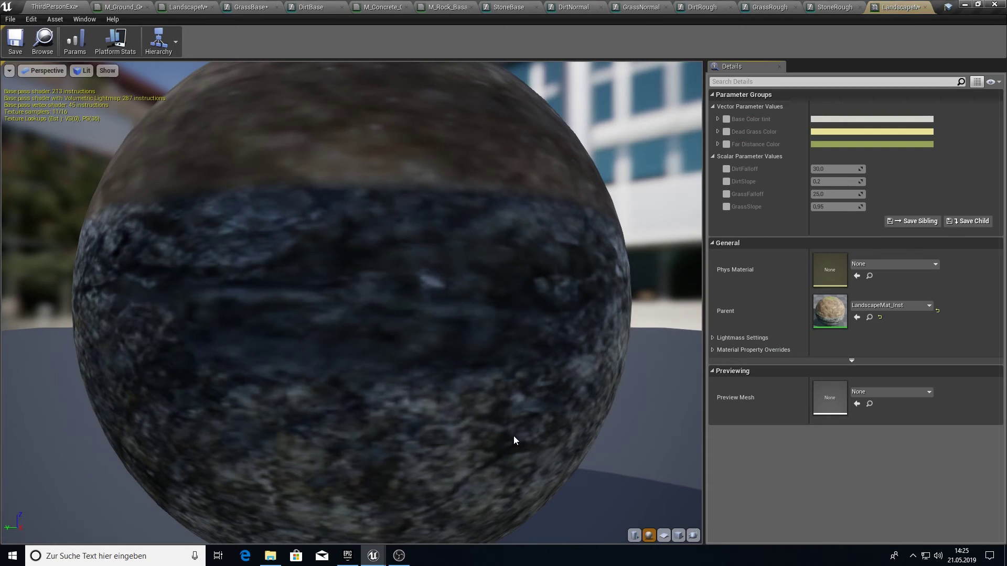
Enable the DirtFalloff, DirtSlope, GrassFalloff and GrassSlope overrides in the new instance
{"action": "left_click", "coordinate": [727, 169]}
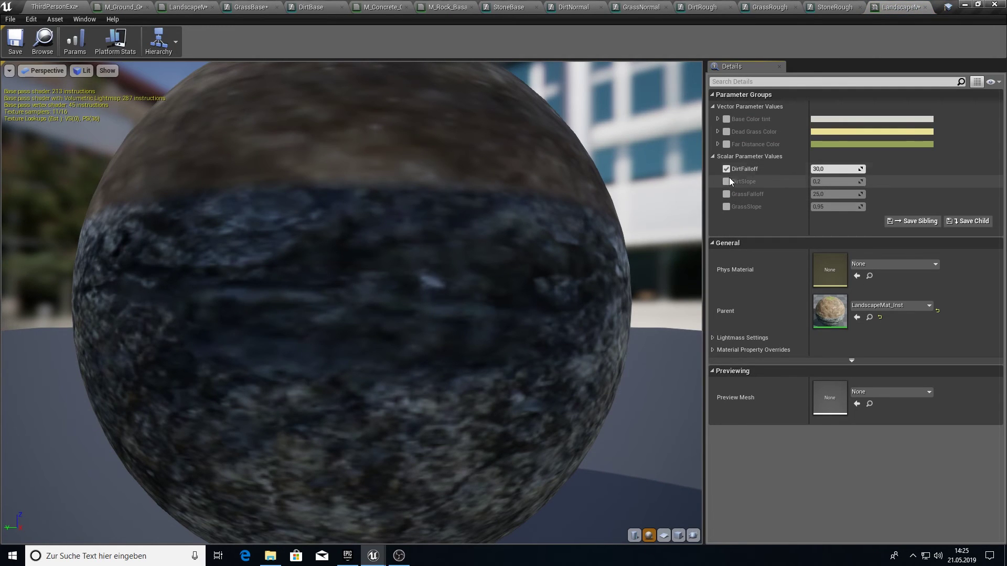
{"action": "left_click", "coordinate": [726, 181]}
{"action": "left_click", "coordinate": [727, 207]}
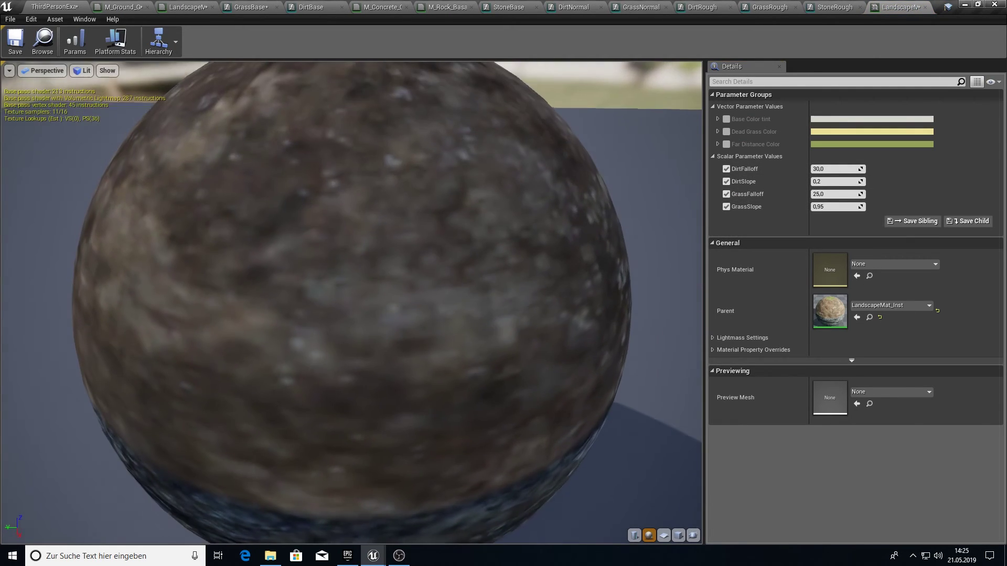
{"action": "scroll", "coordinate": [456, 169], "scroll_direction": "down", "scroll_amount": 5}
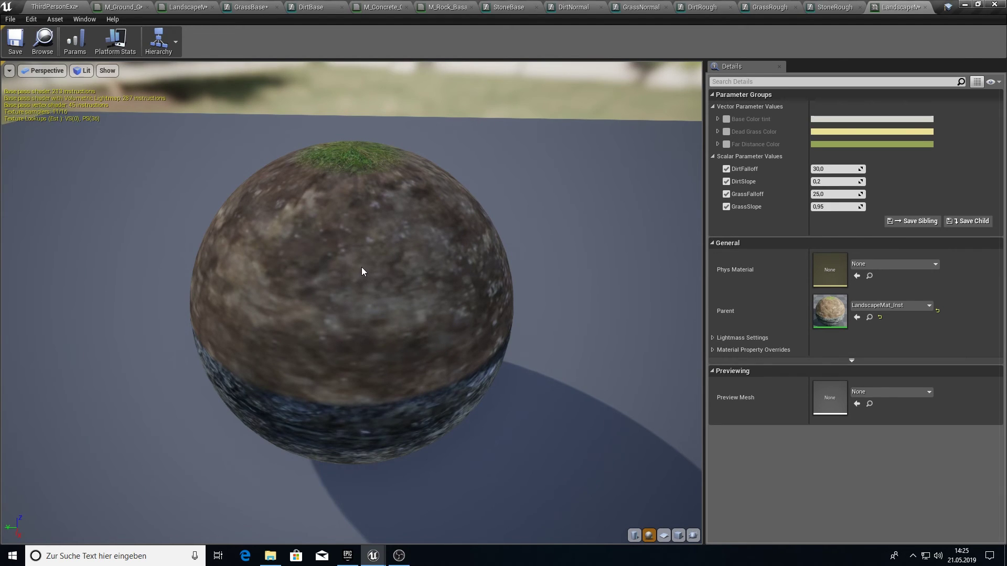
Set the instance's DirtFalloff to 10,0 and DirtSlope to 0,65
{"action": "left_click", "coordinate": [833, 168]}
{"action": "type", "text": "100"}
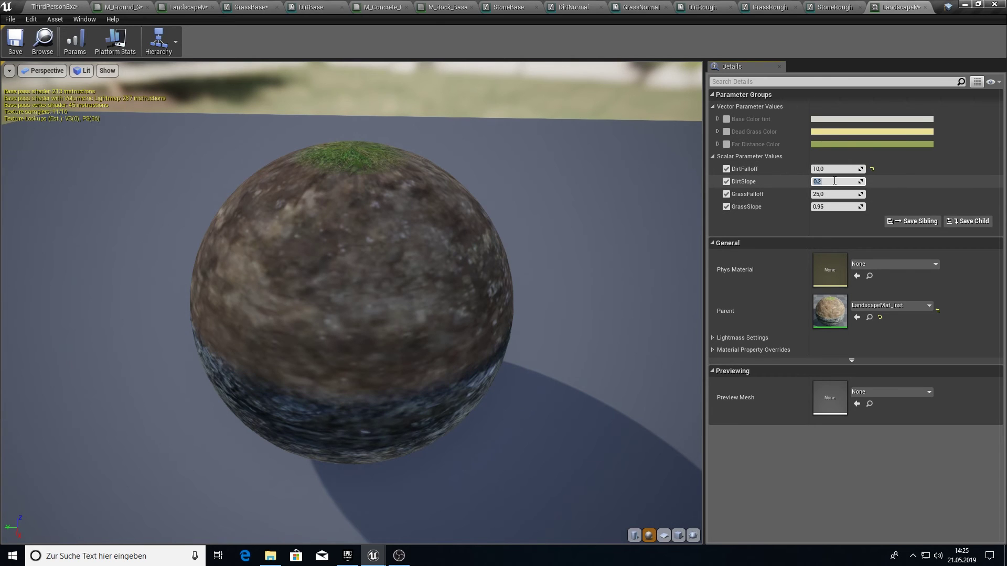
{"action": "key", "text": "Return"}
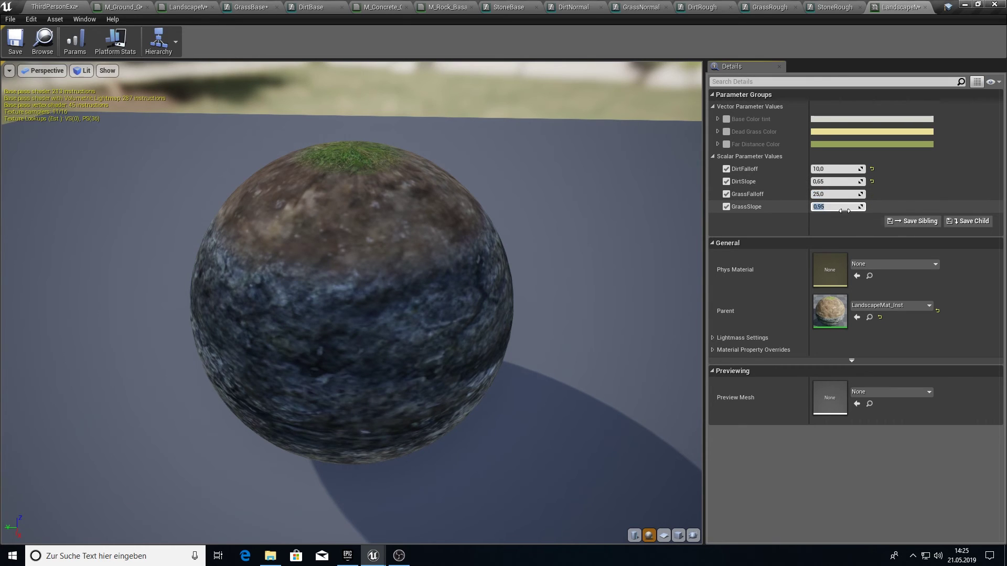
Assign LandscapeMat_Inst_Inst as the landscape's Landscape Material and inspect the blending on the hill slopes
{"action": "left_click", "coordinate": [53, 37]}
{"action": "left_click_drag", "start_coordinate": [510, 443], "coordinate": [923, 472]}
{"action": "right_click_drag", "start_coordinate": [685, 327], "coordinate": [546, 250]}
{"action": "key", "text": "w"}
{"action": "key", "text": "w"}
{"action": "key", "text": "s"}
{"action": "key", "text": "w"}
{"action": "key", "text": "s"}
{"action": "key", "text": "s"}
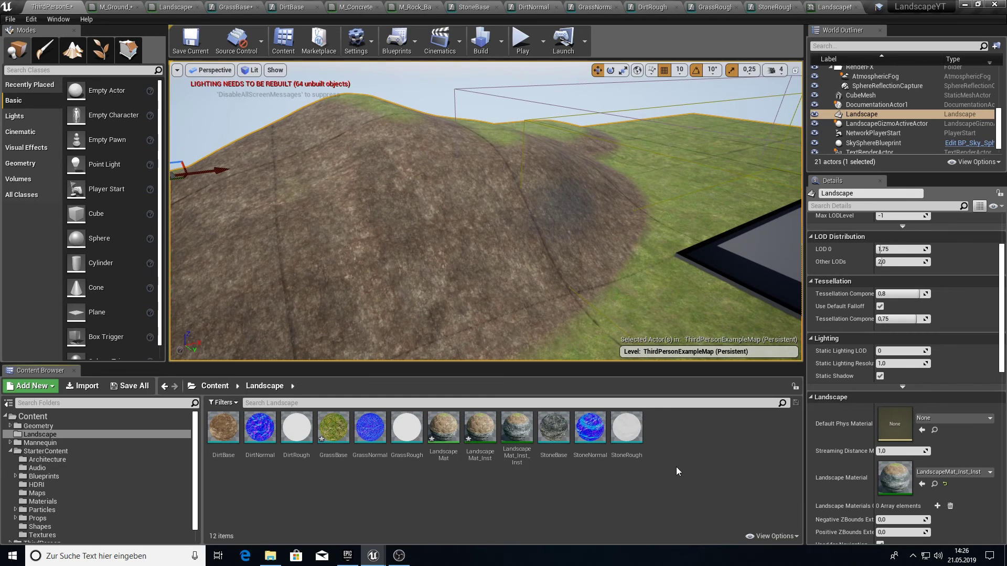
Create a further material instance from LandscapeMat_Inst_Inst and open it for editing
{"action": "left_click", "coordinate": [517, 434]}
{"action": "right_click", "coordinate": [517, 434]}
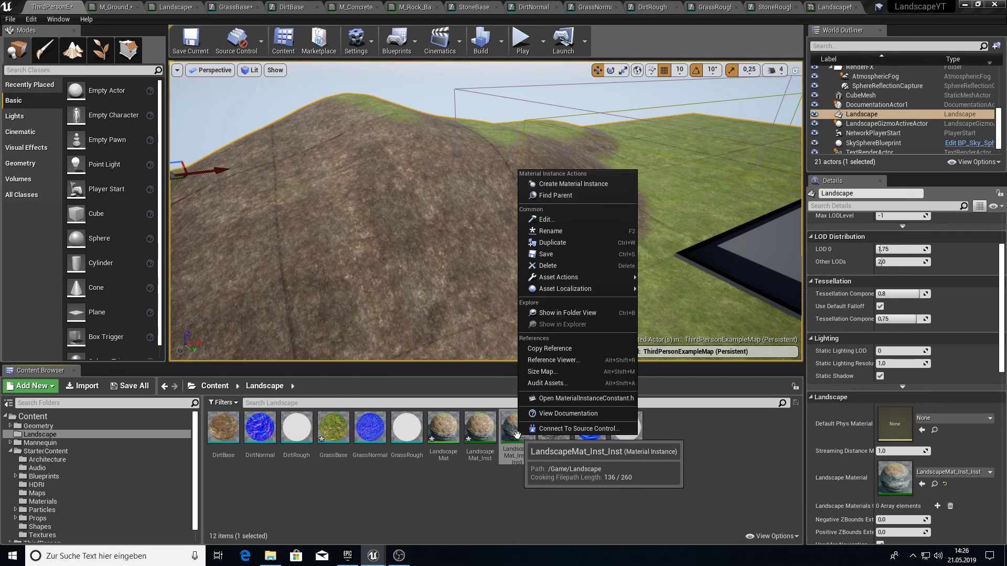
{"action": "left_click", "coordinate": [562, 185]}
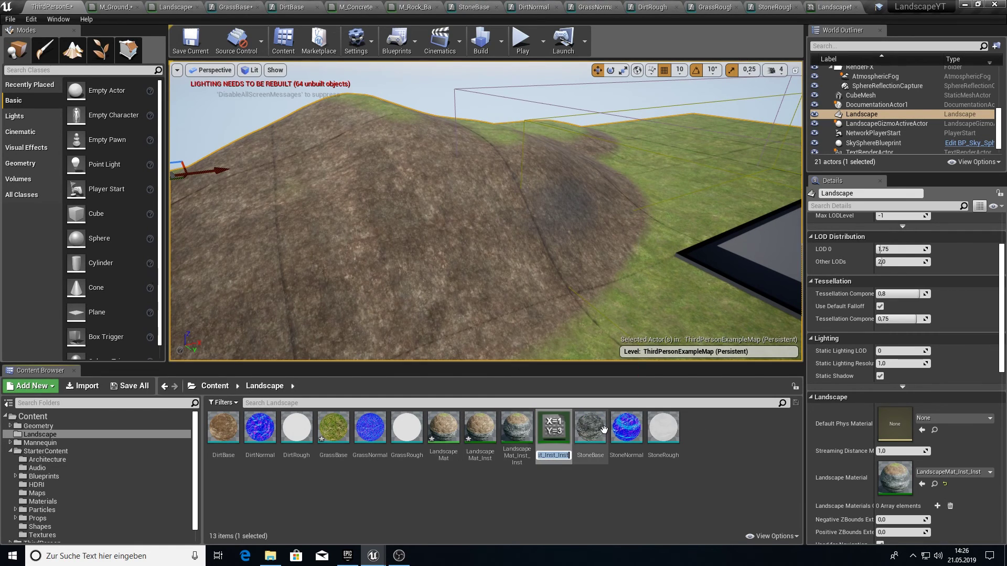
{"action": "double_click", "coordinate": [555, 432]}
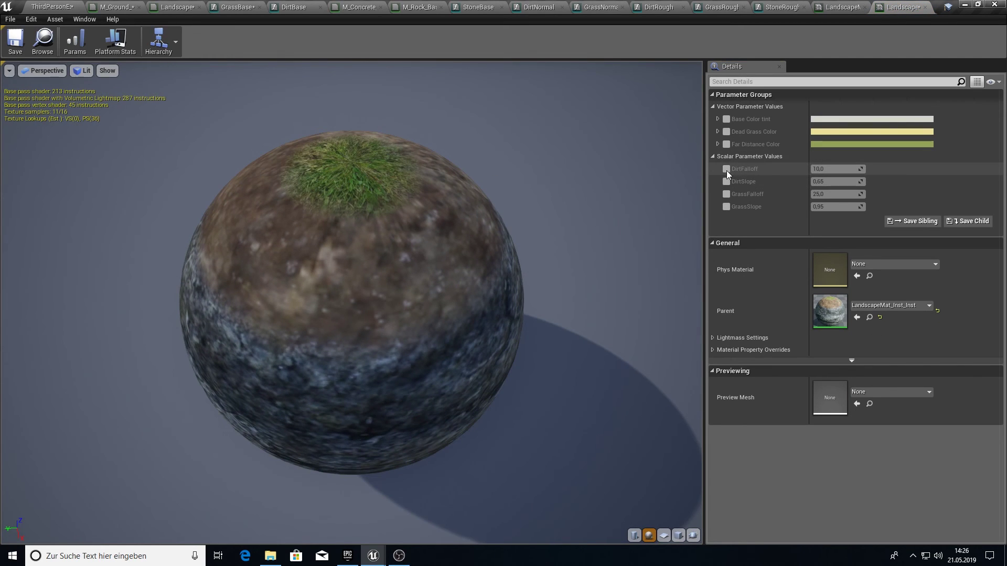
Enable all four slope and falloff overrides in this instance and set DirtFalloff to 30,0 and DirtSlope to 0,9
{"action": "left_click", "coordinate": [727, 169]}
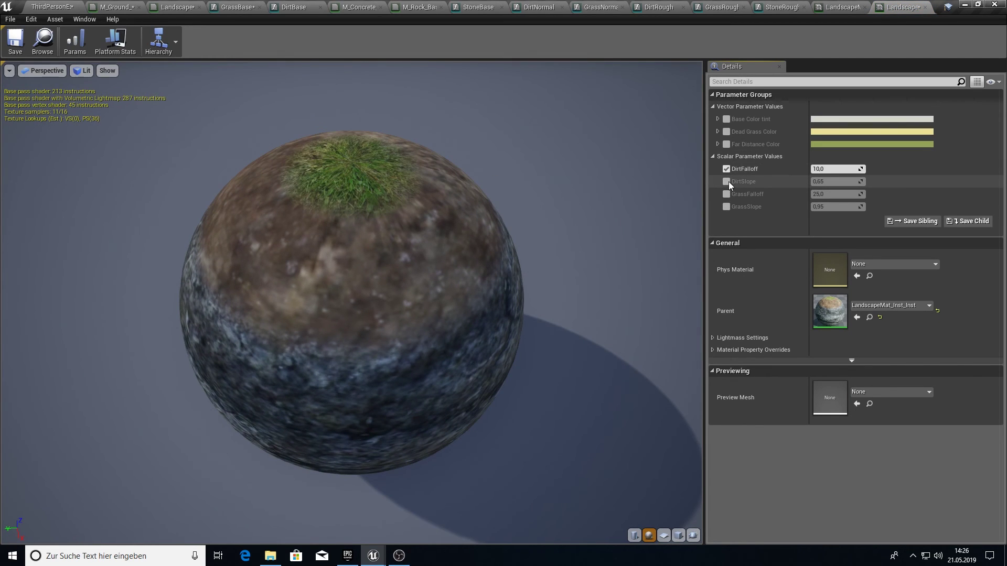
{"action": "left_click", "coordinate": [727, 181]}
{"action": "left_click", "coordinate": [727, 195]}
{"action": "left_click", "coordinate": [726, 206]}
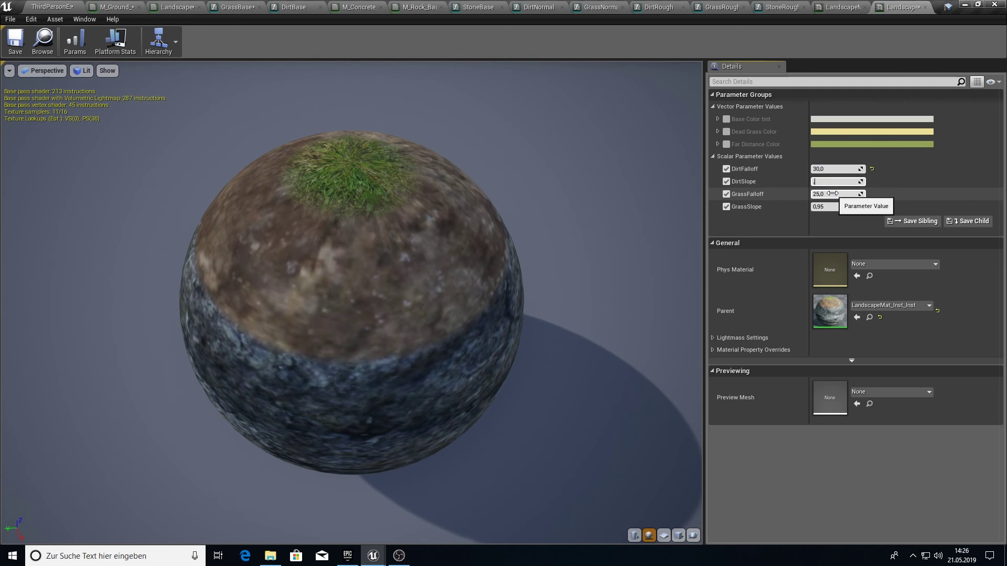
{"action": "type", "text": ",9"}
{"action": "key", "text": "Return"}
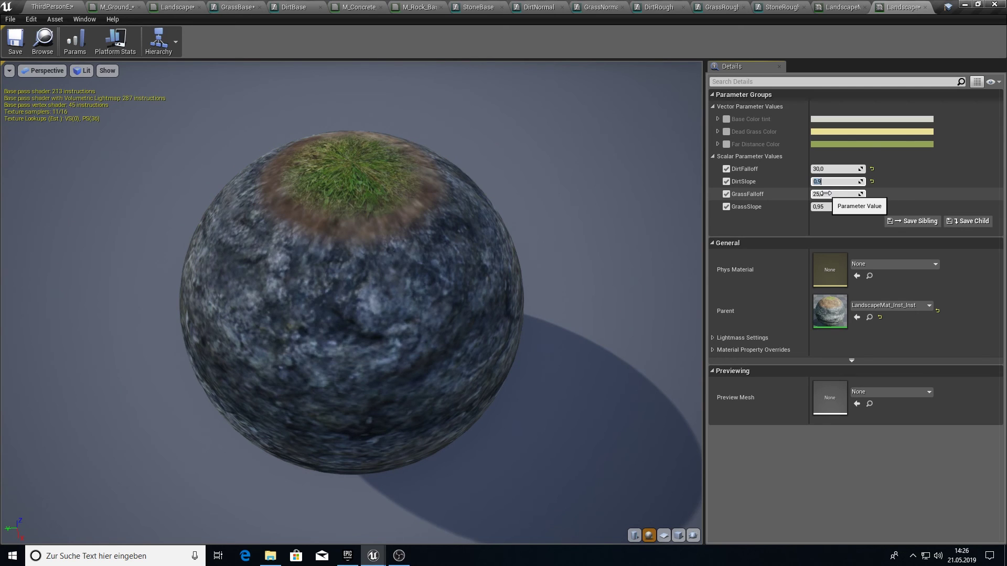
Assign LandscapeMat_Inst_Inst_Inst as the landscape's Landscape Material in the level
{"action": "key", "text": "Tab"}
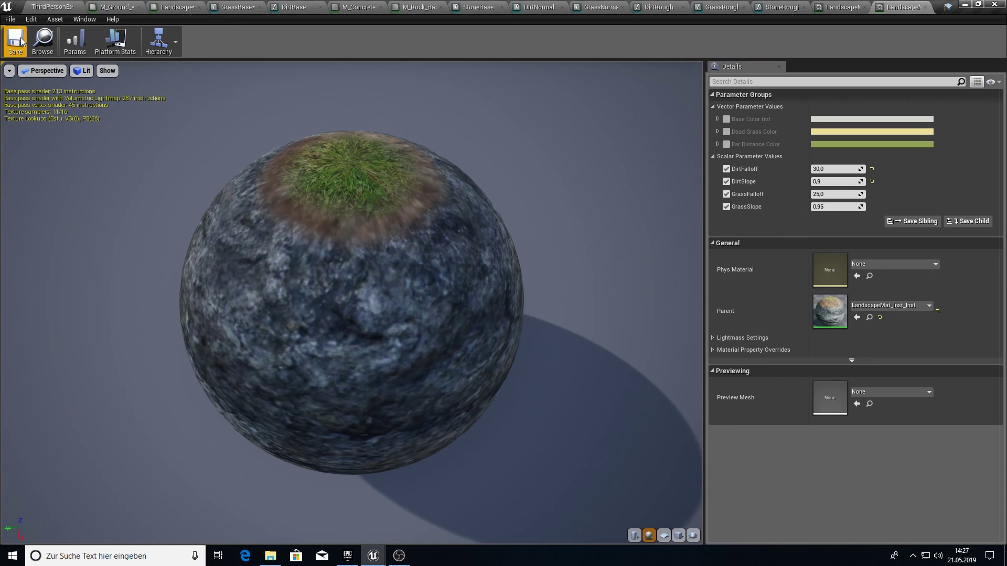
{"action": "left_click", "coordinate": [50, 6]}
{"action": "left_click_drag", "start_coordinate": [554, 427], "coordinate": [892, 474]}
Examine how grass, dirt and stone blend across the hill slopes and the surrounding flat ground
{"action": "right_click_drag", "start_coordinate": [436, 224], "coordinate": [553, 99]}
{"action": "key", "text": "w"}
{"action": "key", "text": "s"}
{"action": "key", "text": "a"}
{"action": "key", "text": "a"}
{"action": "key", "text": "a"}
{"action": "left_click", "coordinate": [481, 38]}
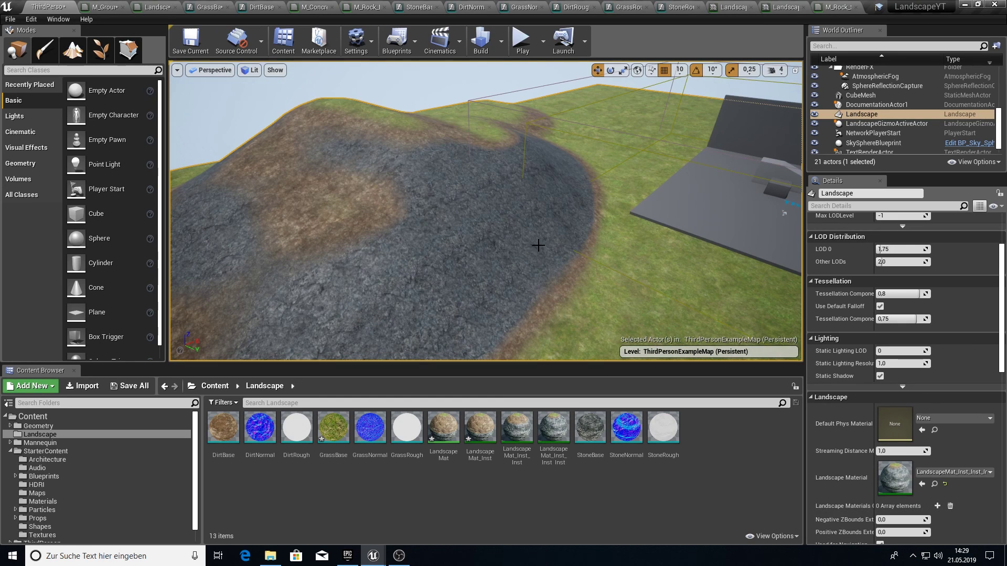
{"action": "right_click_drag", "start_coordinate": [538, 246], "coordinate": [654, 193]}
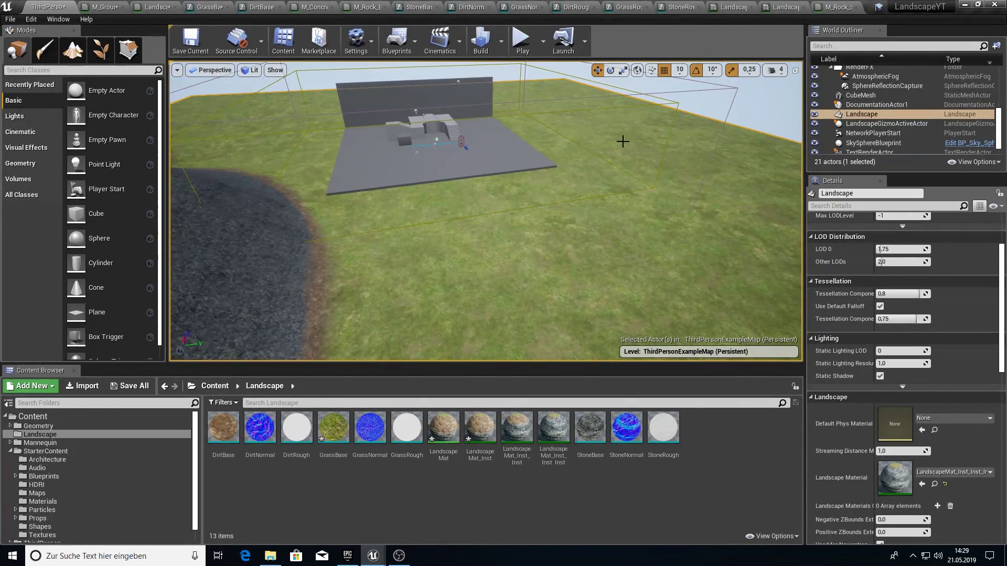
{"action": "right_click_drag", "start_coordinate": [623, 235], "coordinate": [517, 207]}
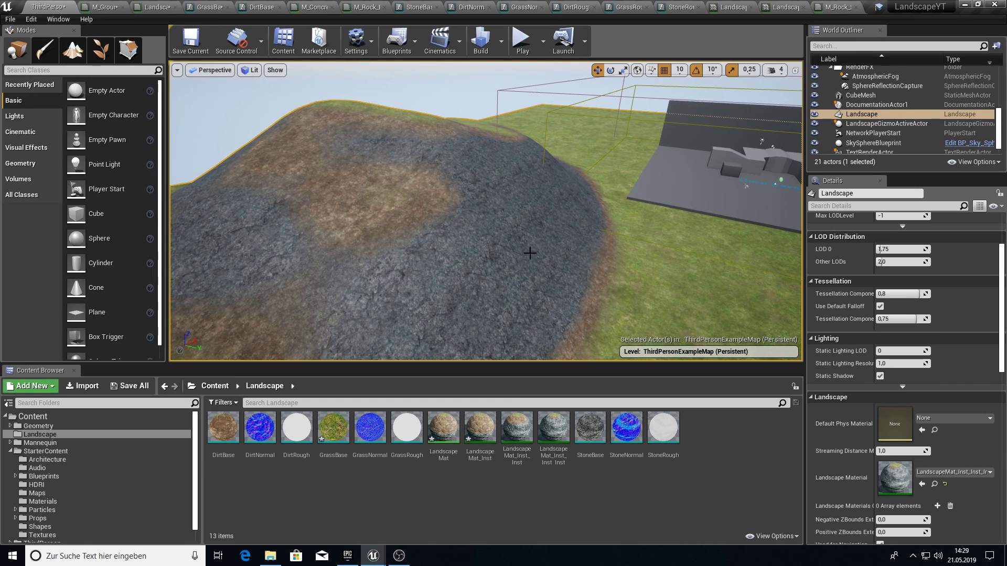
{"action": "right_click_drag", "start_coordinate": [582, 267], "coordinate": [480, 272]}
{"action": "left_click_drag", "start_coordinate": [582, 236], "coordinate": [609, 250]}
Look at the M_Rock_Slate and M_Rock_Basalt materials from StarterContent's Materials folder, then return to the level
{"action": "left_click", "coordinate": [42, 503]}
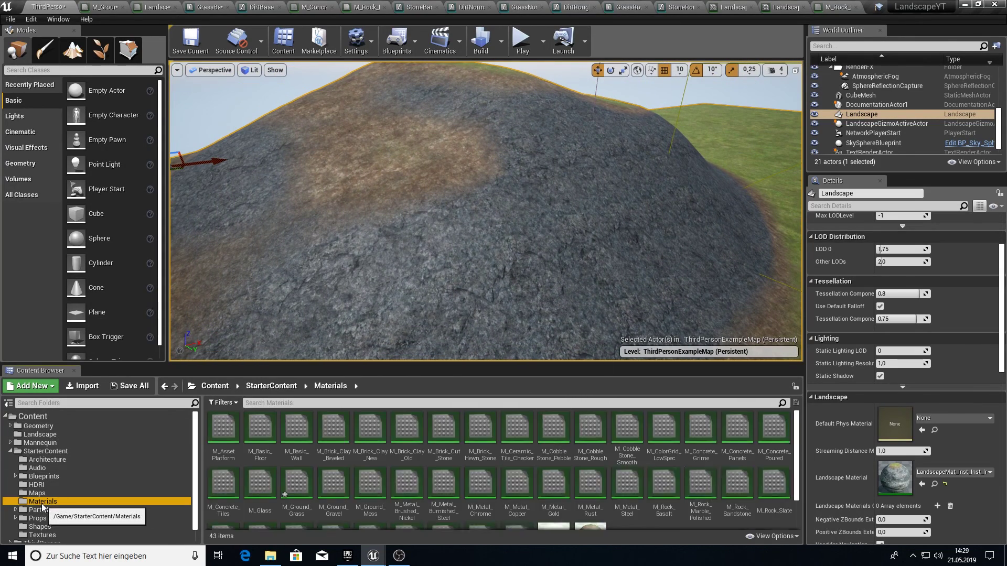
{"action": "double_click", "coordinate": [774, 485]}
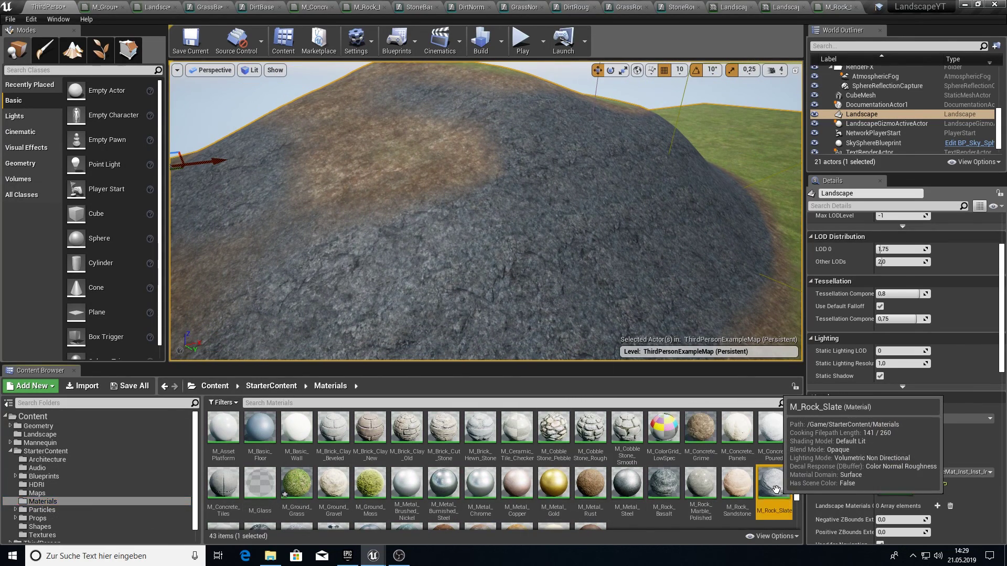
{"action": "left_click", "coordinate": [60, 4]}
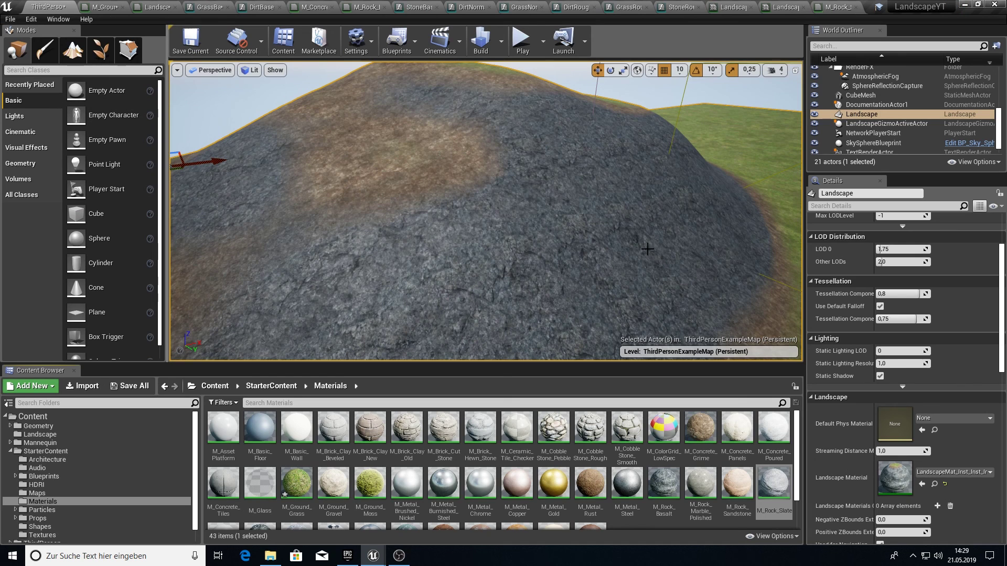
{"action": "double_click", "coordinate": [665, 486]}
{"action": "left_click", "coordinate": [48, 5]}
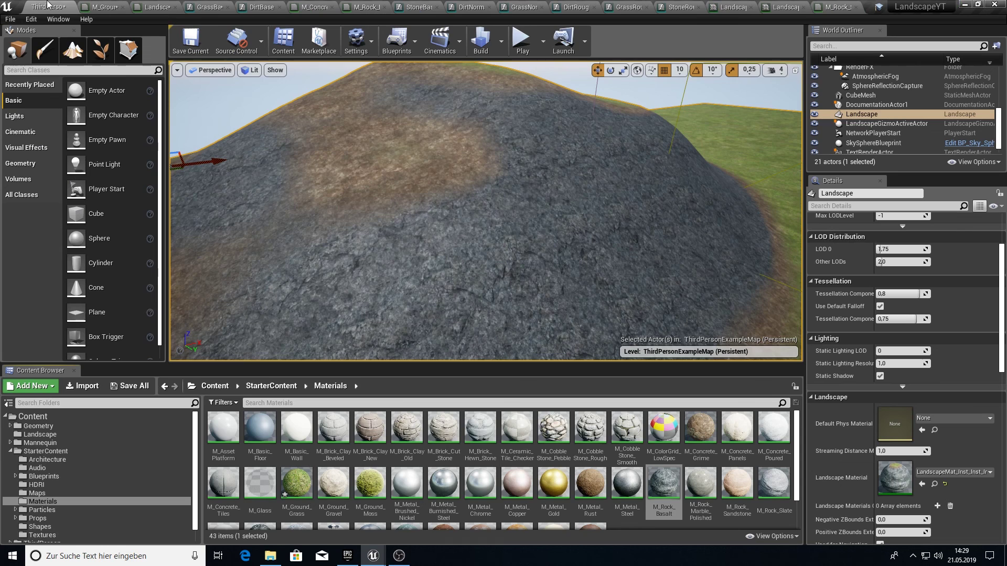